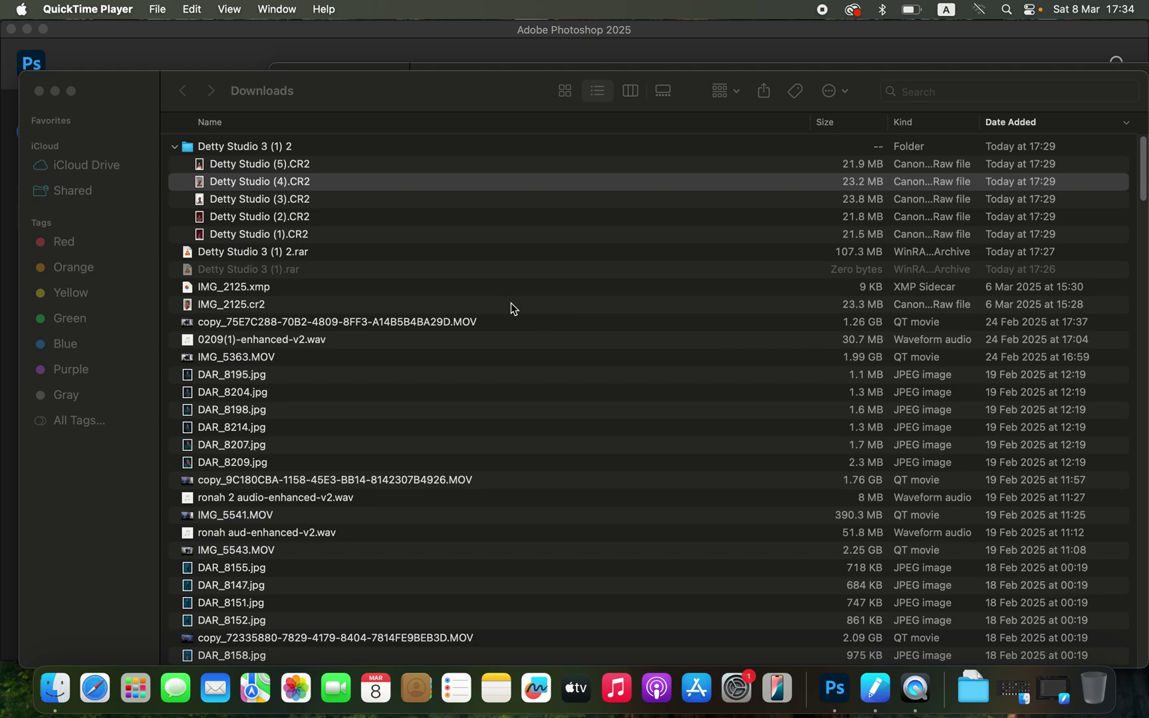
Step: Open the raw photo Detty Studio (4).CR2 in Adobe Photoshop 2025
right_click(306, 190)
mouse_move(367, 215)
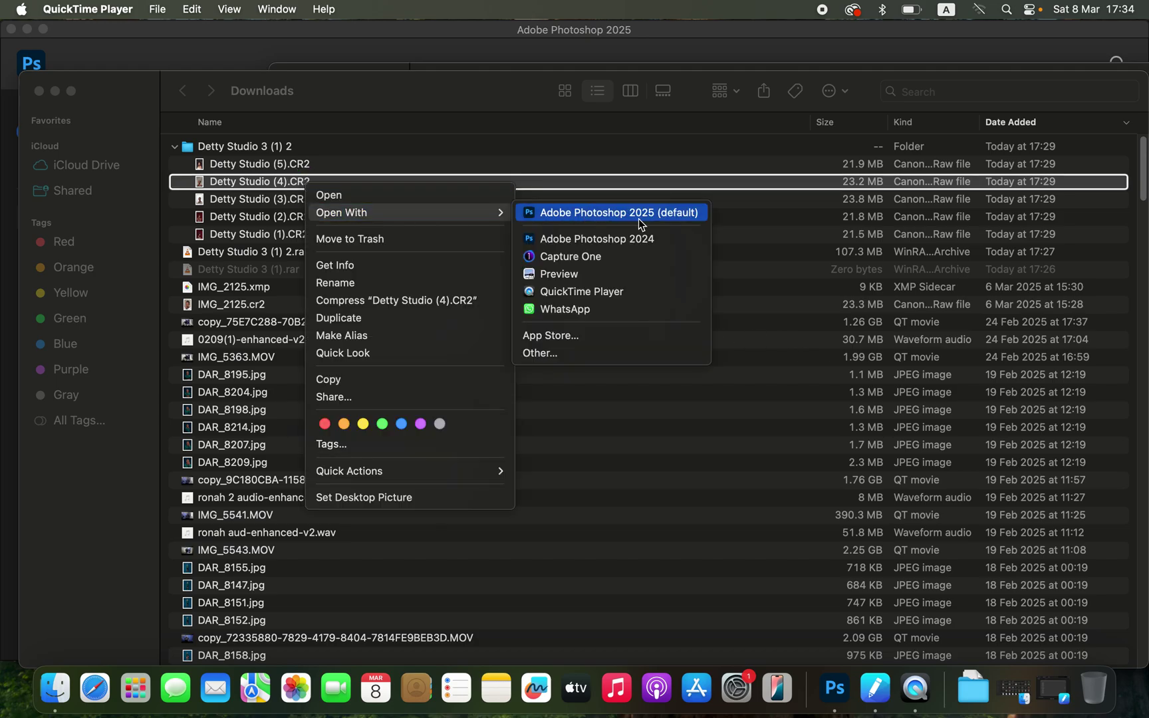
click(659, 216)
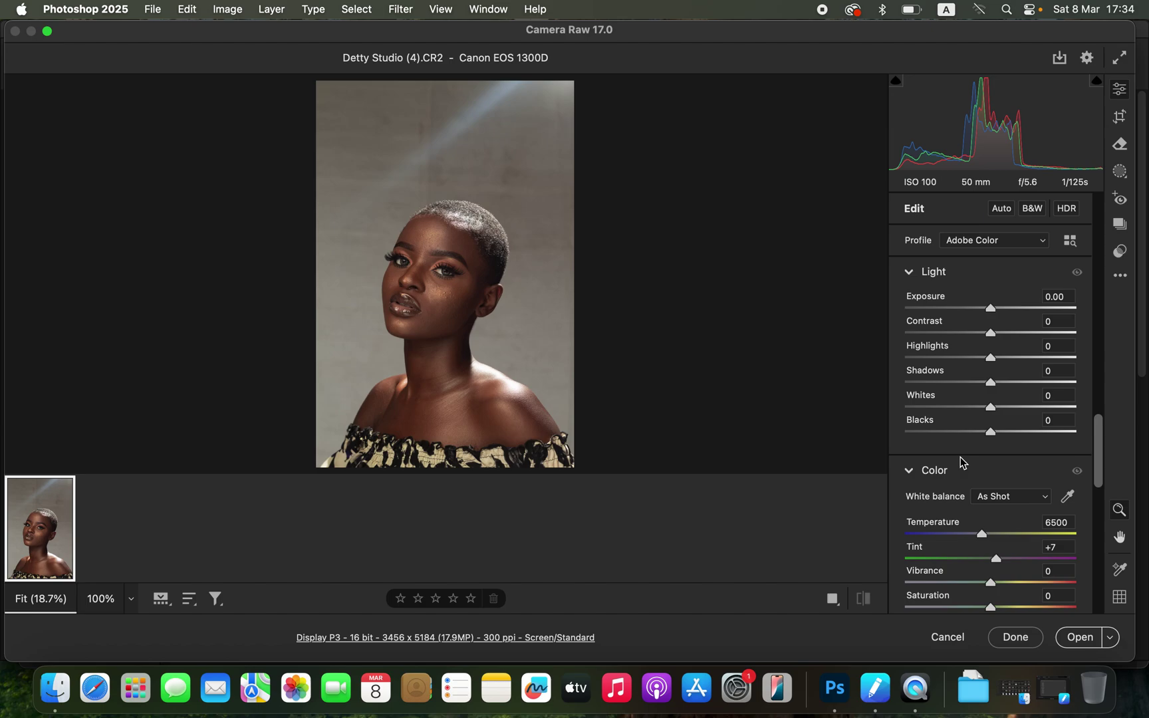
Step: Set Exposure +0.30, Contrast +7, Highlights -43, Shadows +46, Whites -11 and Blacks -8 for the raw photo, and open it for editing
drag(958, 359, 978, 407)
drag(993, 338, 999, 339)
drag(990, 434, 985, 433)
drag(994, 316, 1002, 313)
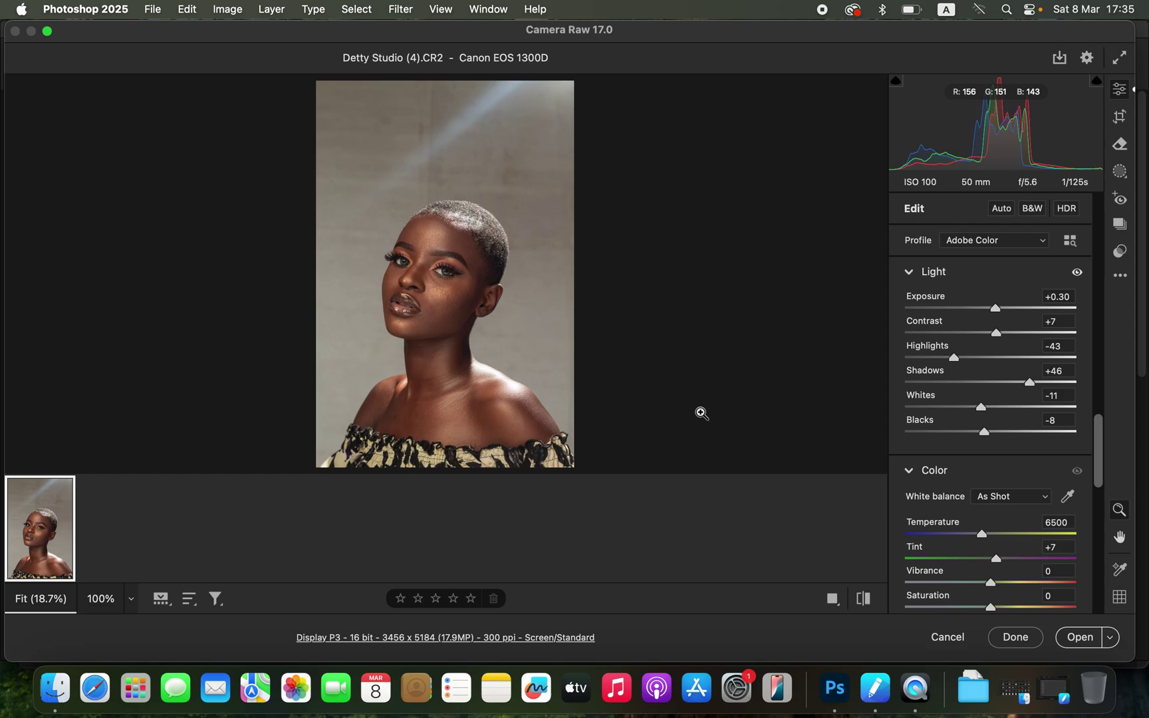
click(1077, 640)
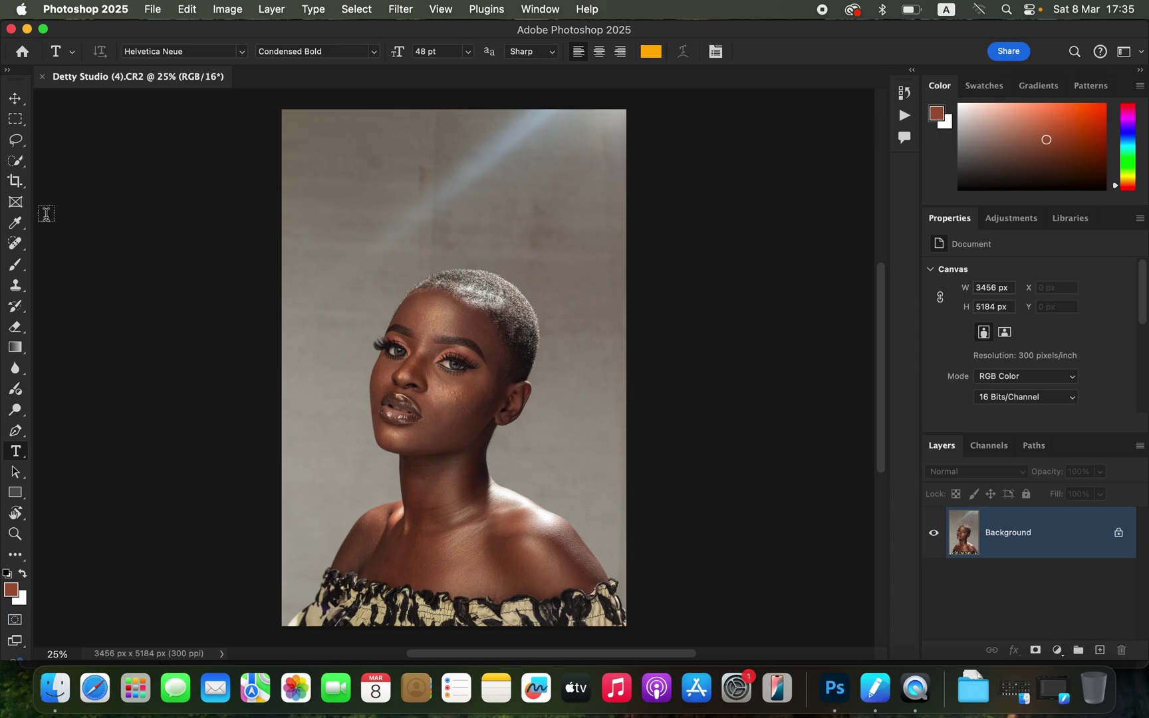
Step: Crop the portrait to a 4 : 5 (8 : 10) ratio, tightening the frame around the woman's head and shoulders down to the dress
click(15, 181)
click(153, 52)
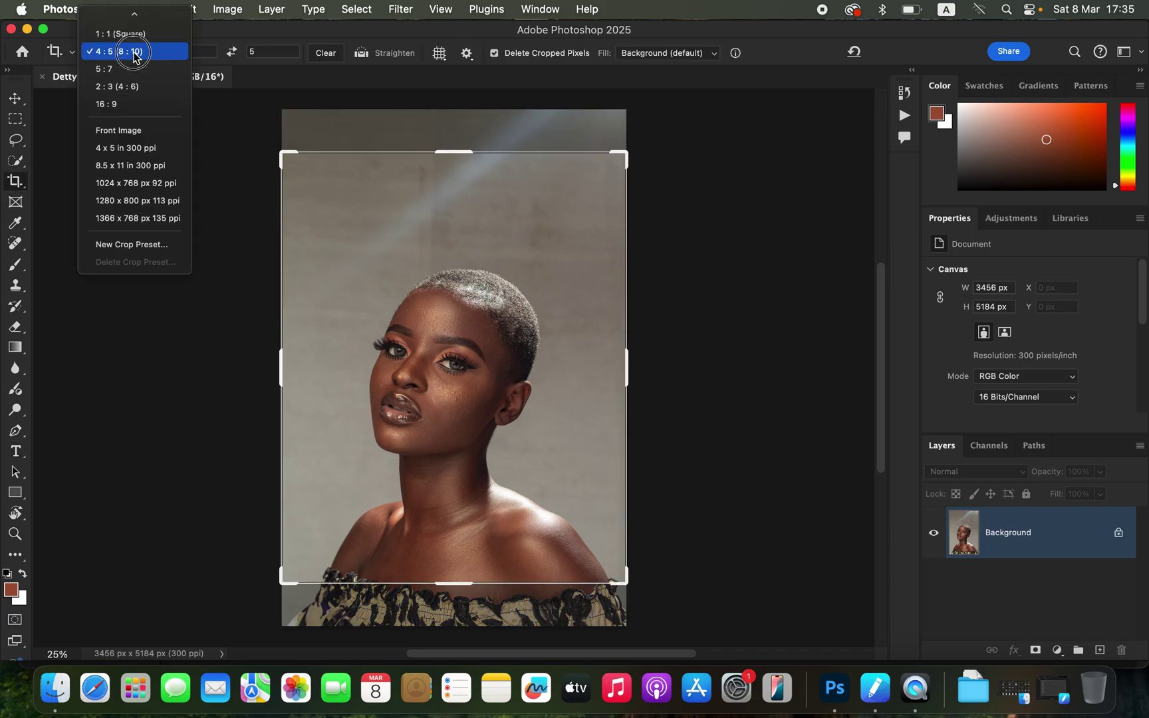
click(133, 50)
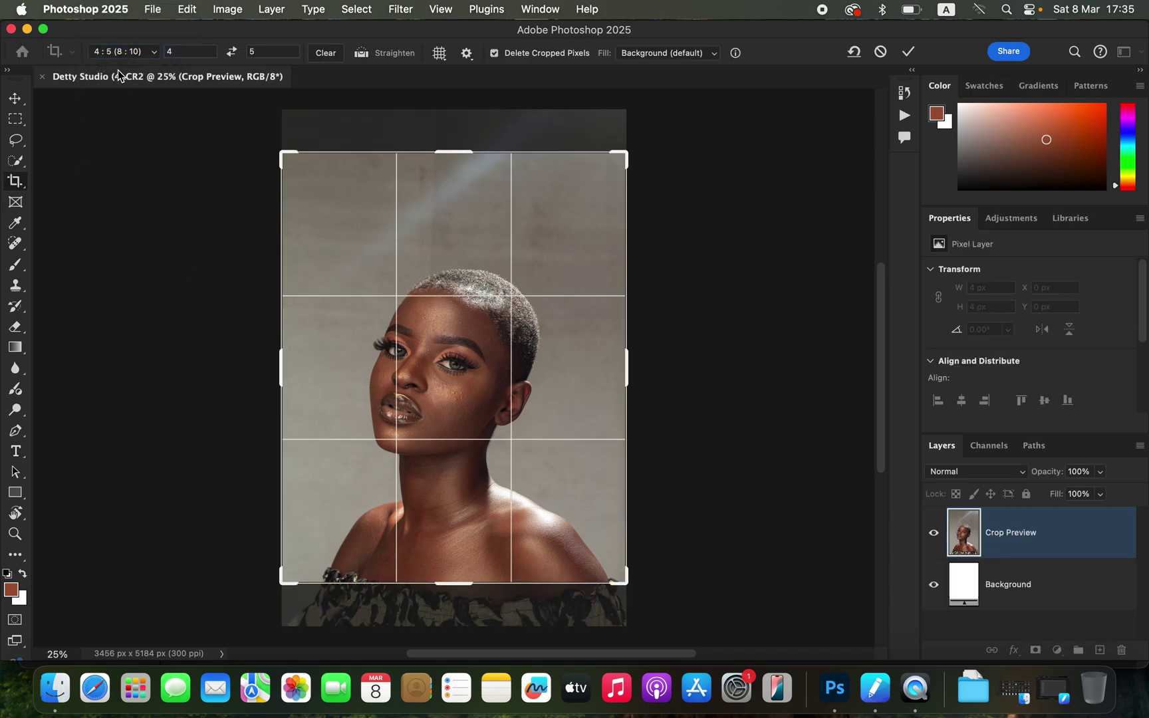
click(126, 53)
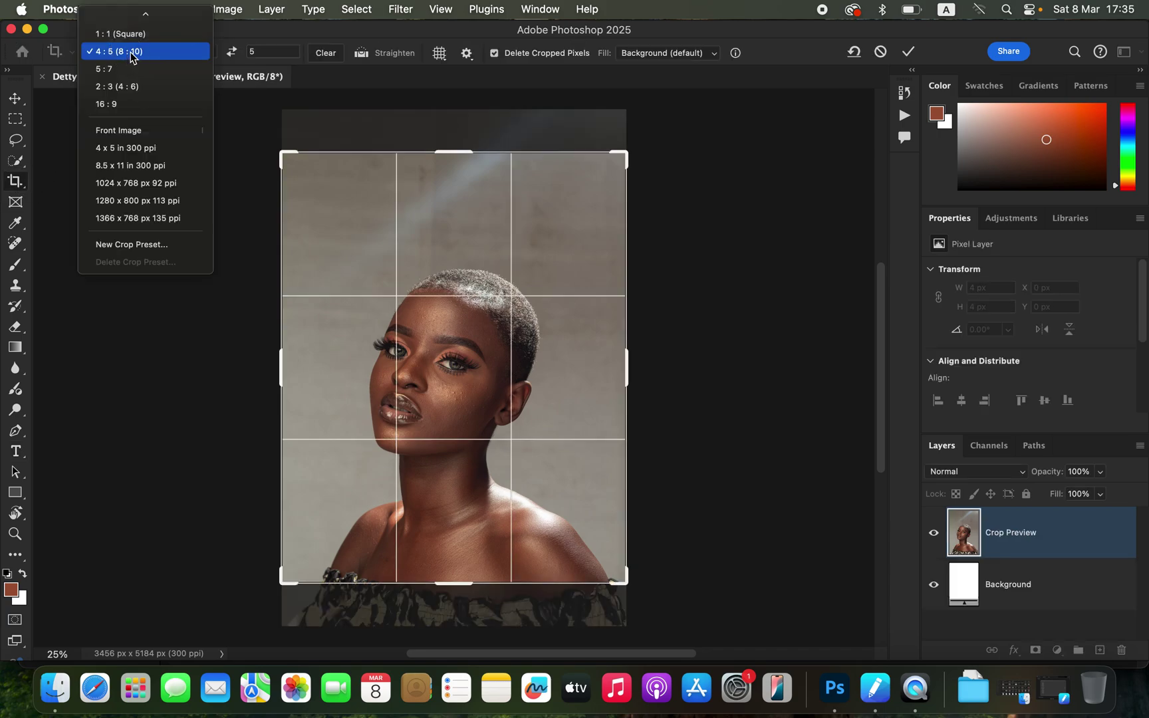
click(135, 53)
drag(442, 273, 440, 229)
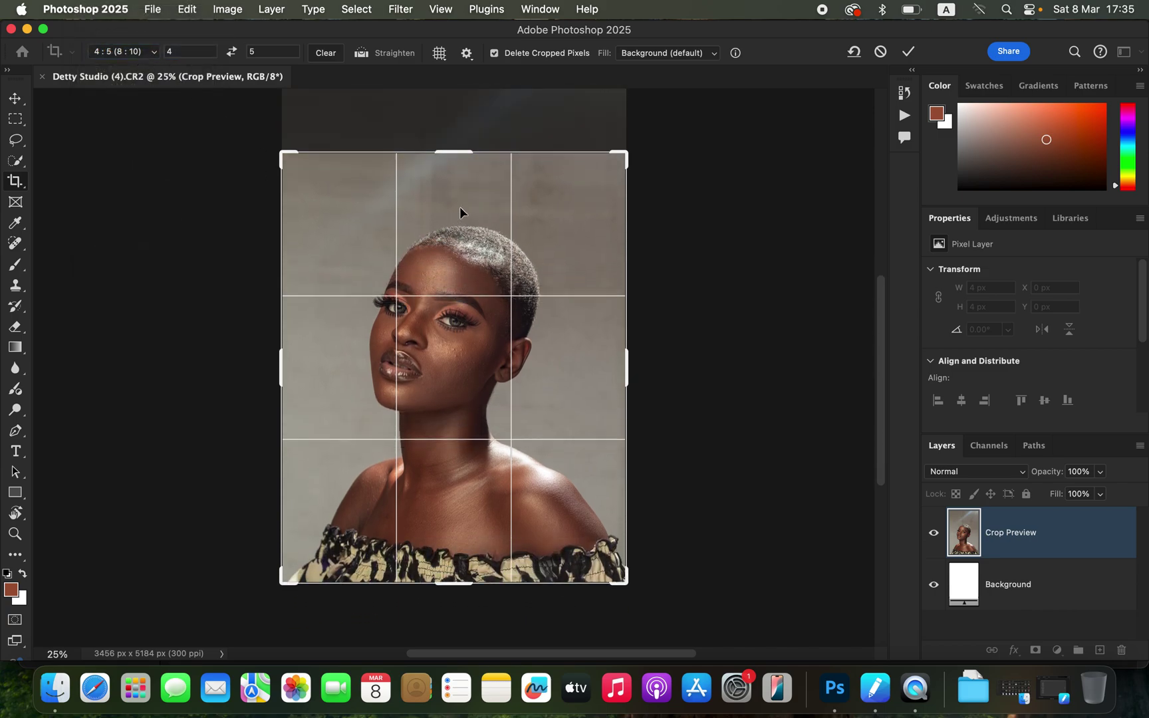
drag(625, 153, 617, 165)
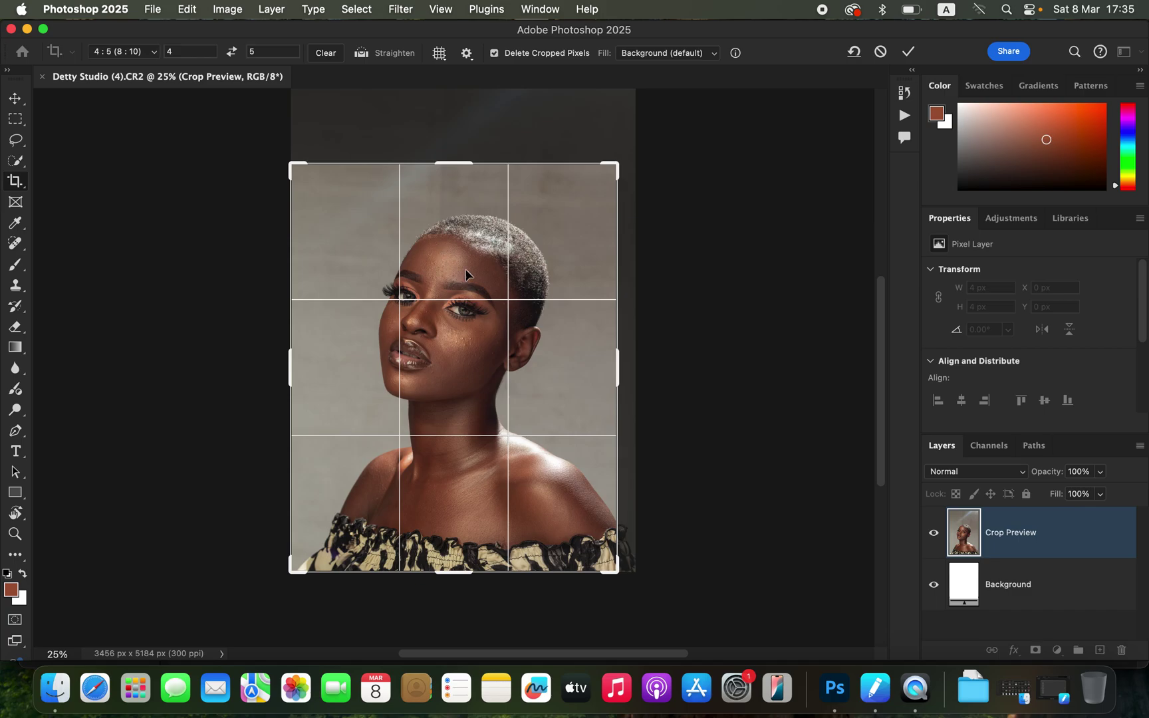
key(Return)
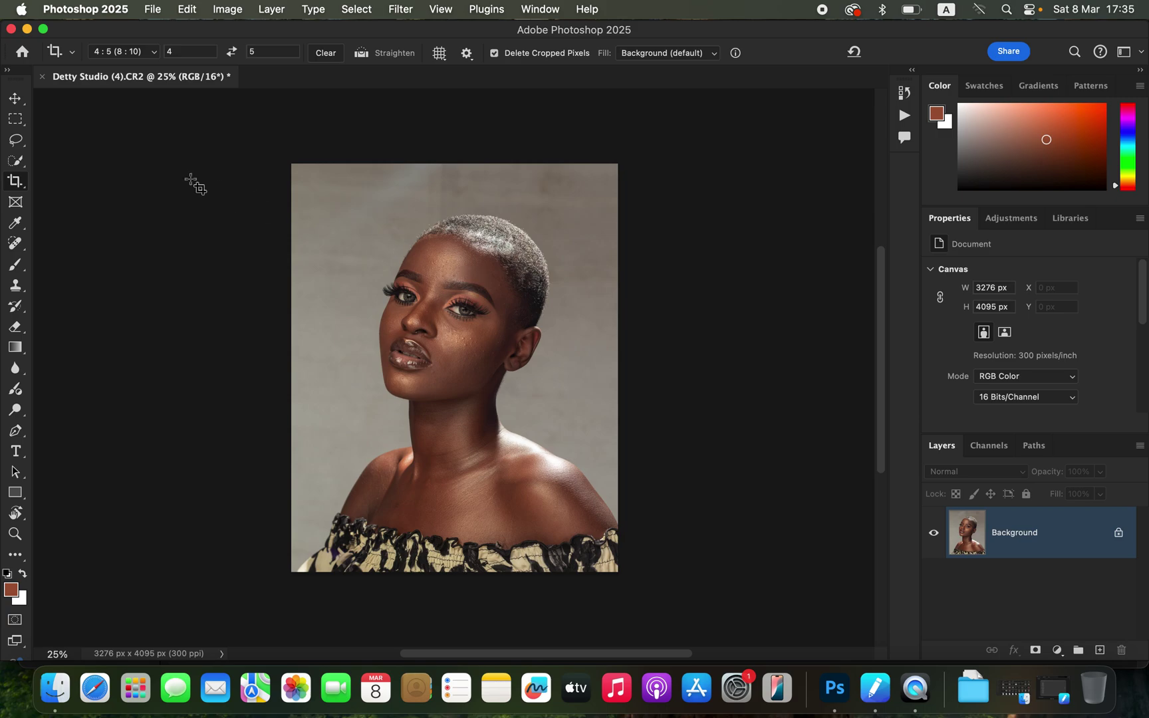
Step: Choose the Lasso tool and duplicate the Background layer twice
click(16, 140)
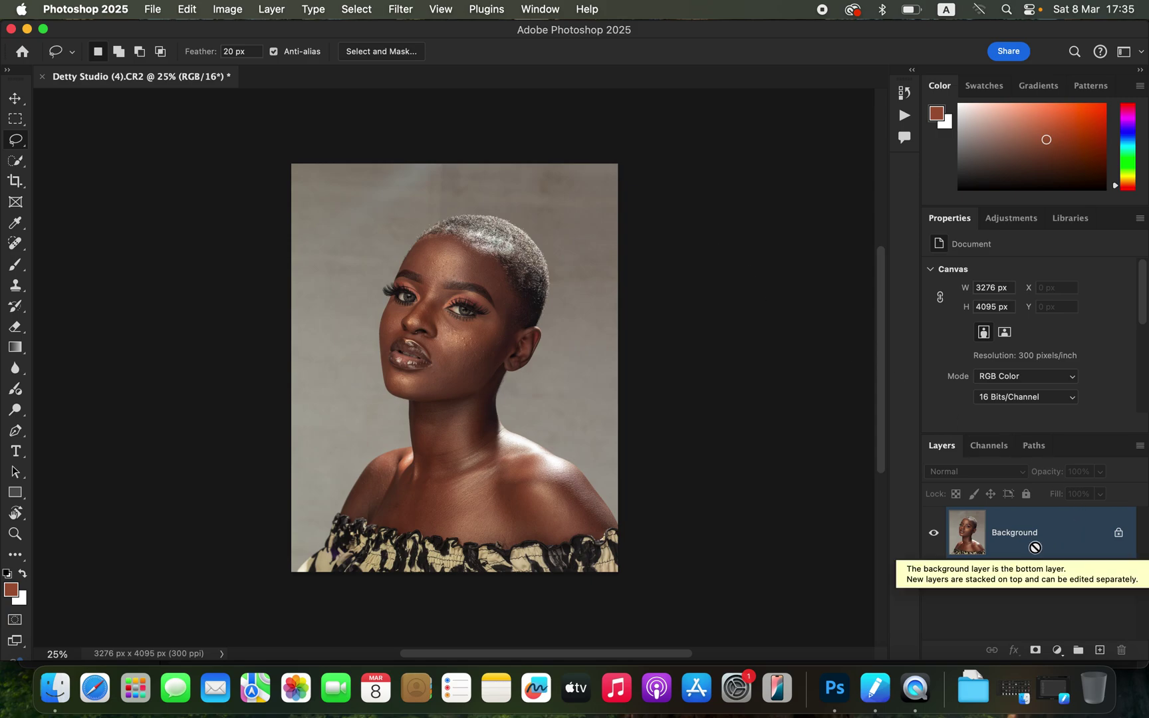
key(super+j)
key(super+j)
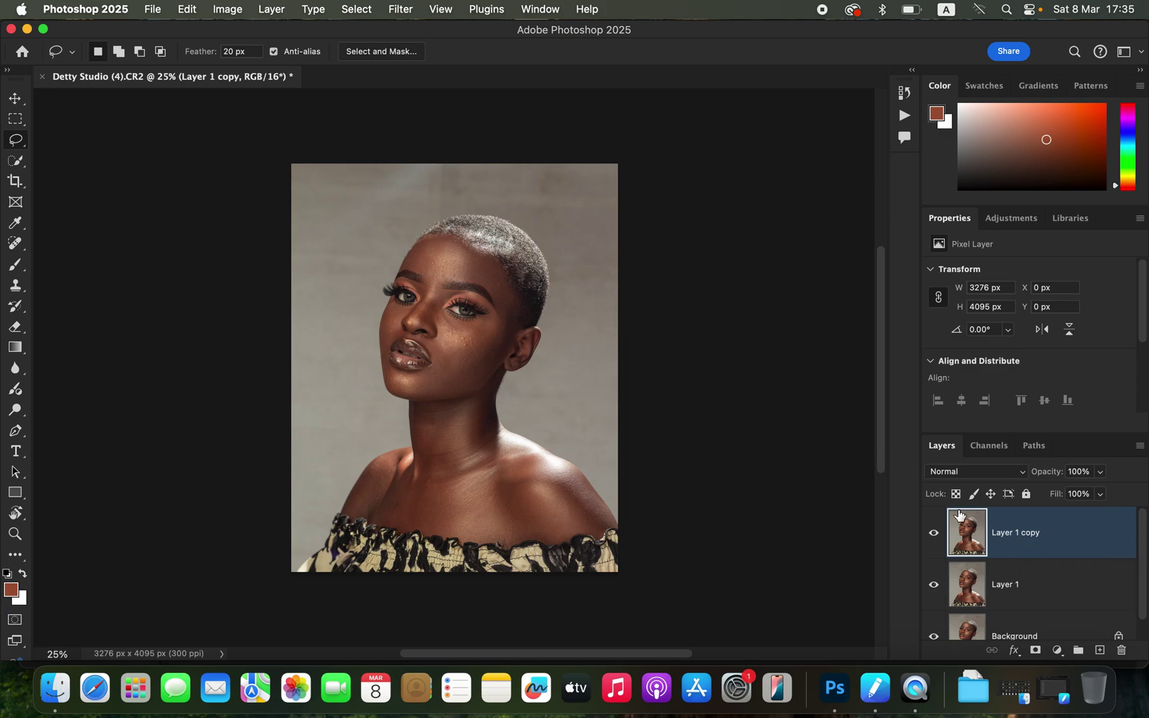
Step: Rename the lower duplicate layer COLOR and the upper duplicate layer TEXTURE
double_click(1006, 585)
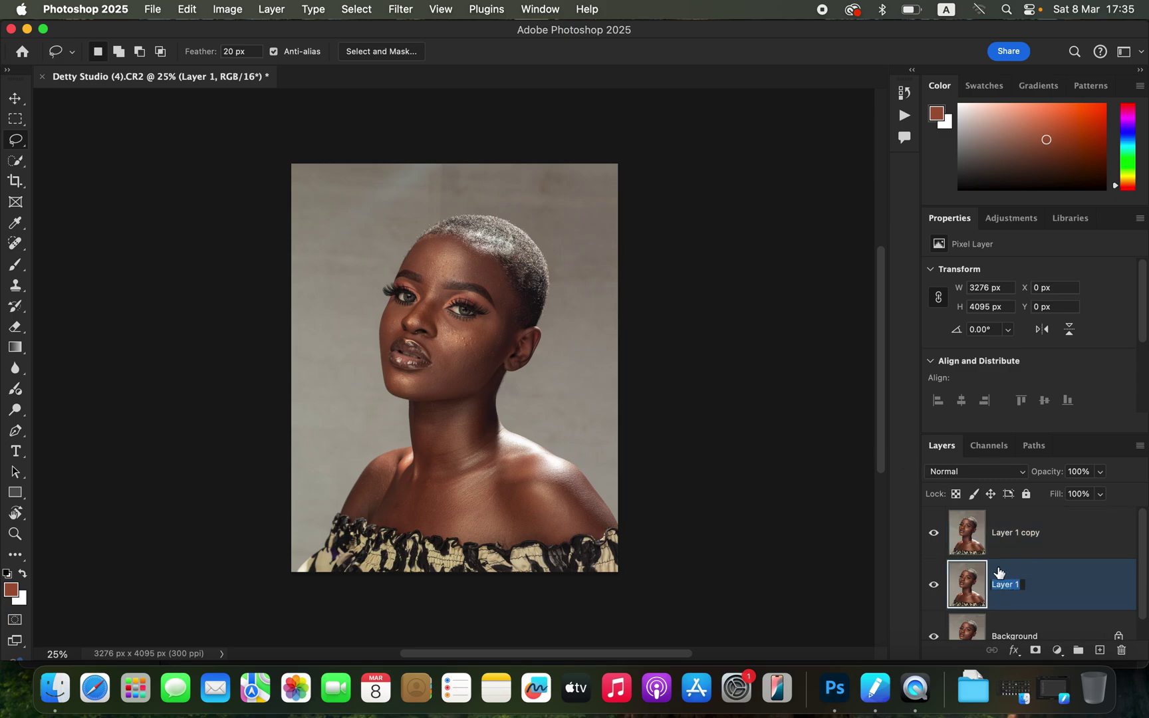
text(C)
key(Return)
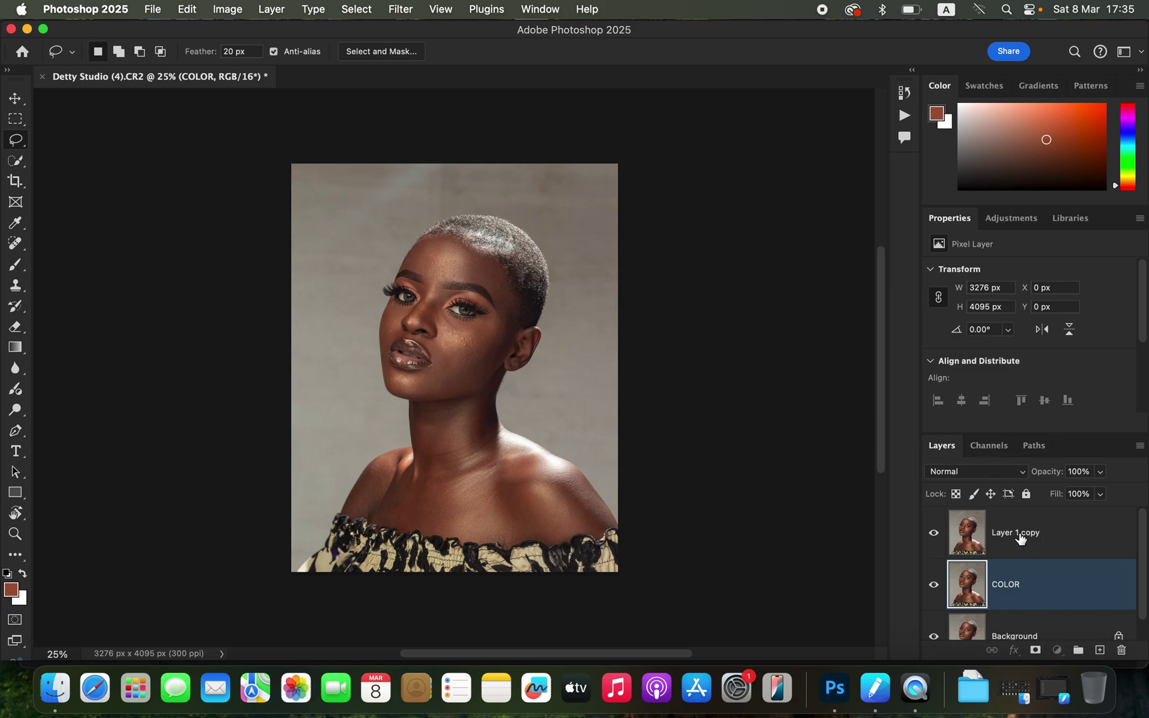
double_click(1017, 534)
text(TEXTURE)
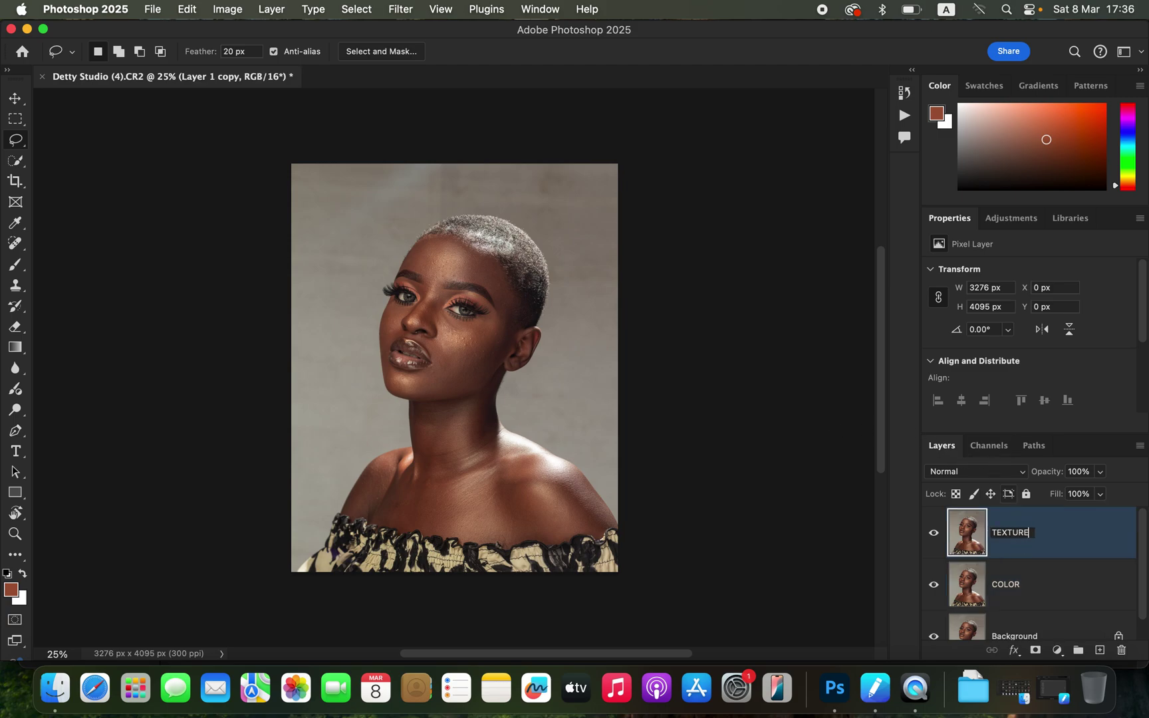
key(Return)
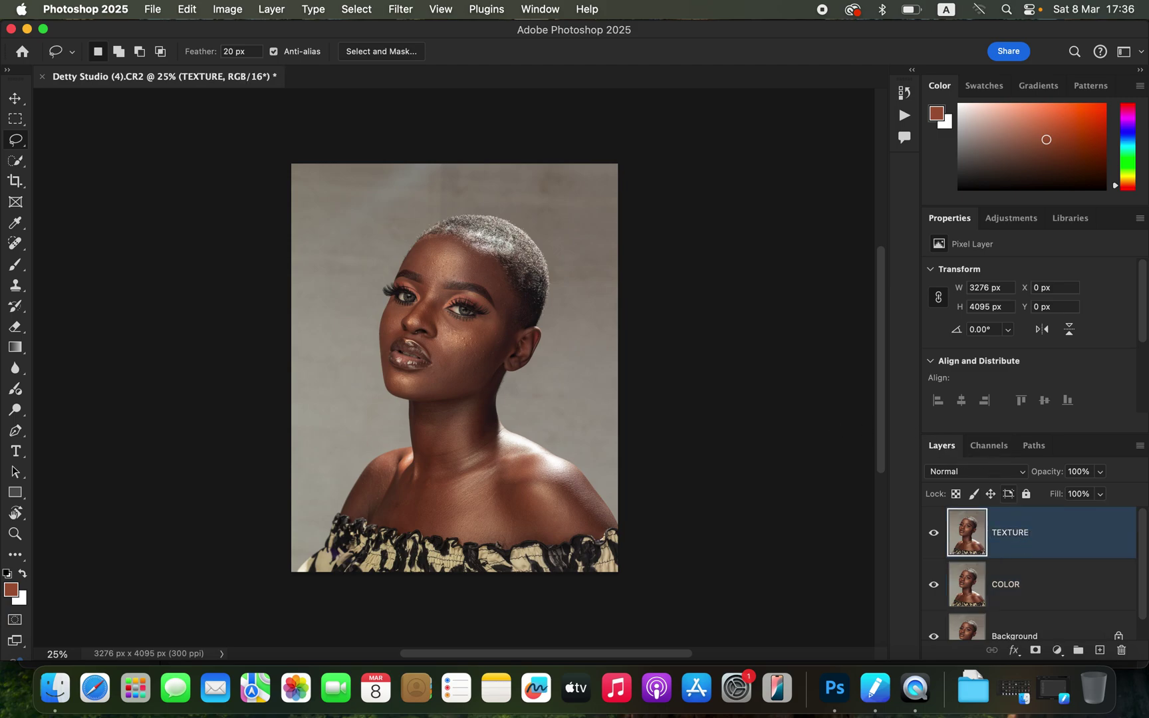
Step: Hide the TEXTURE layer and start a Gaussian Blur on the COLOR layer
click(1049, 598)
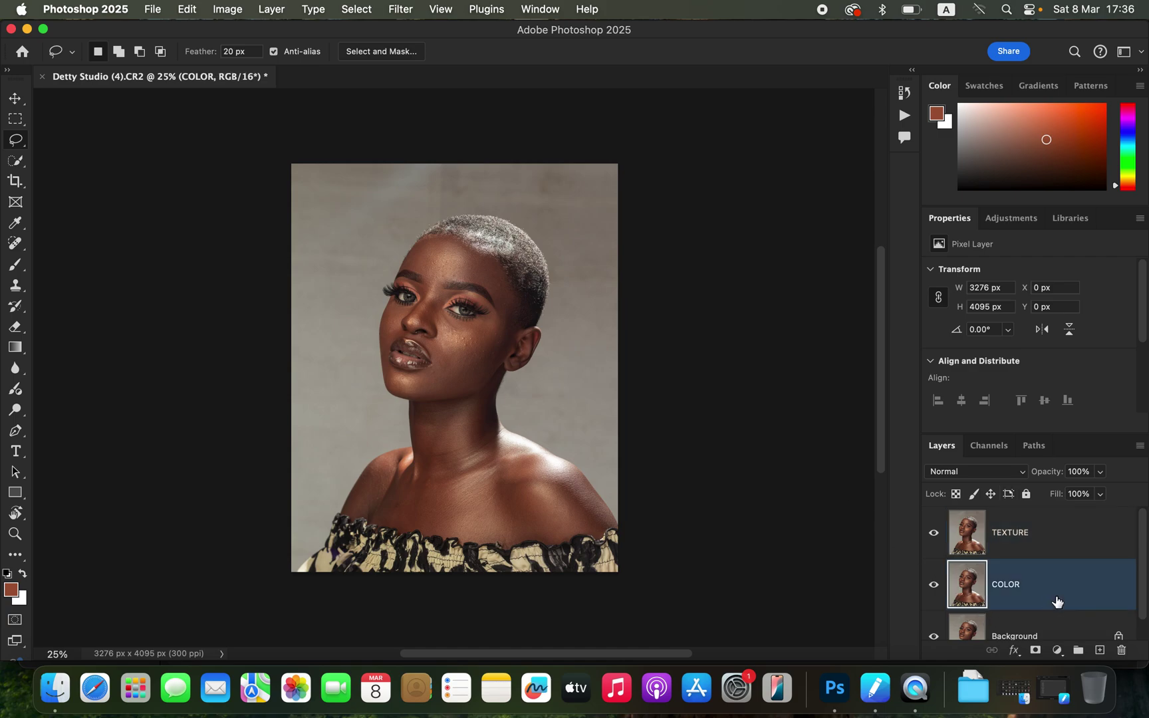
click(934, 536)
click(401, 9)
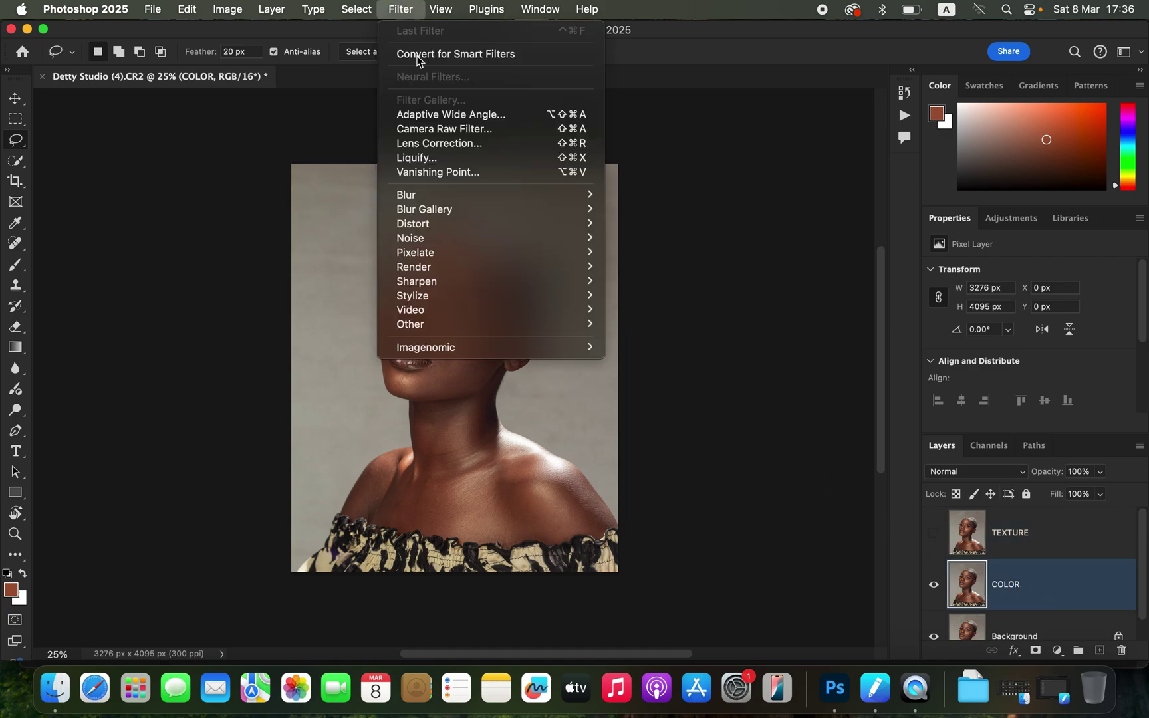
mouse_move(554, 204)
click(657, 252)
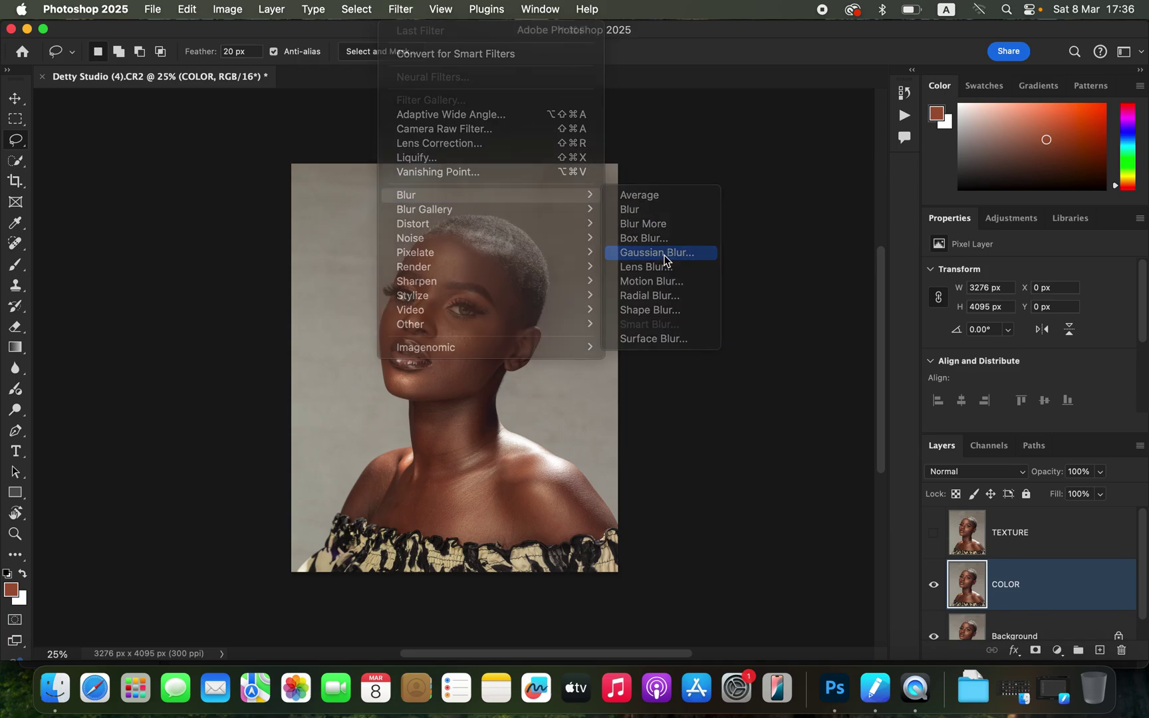
Step: Lower the blur radius to 0.1 pixels and examine the forehead and cheek skin texture in the filter preview
drag(741, 347, 676, 346)
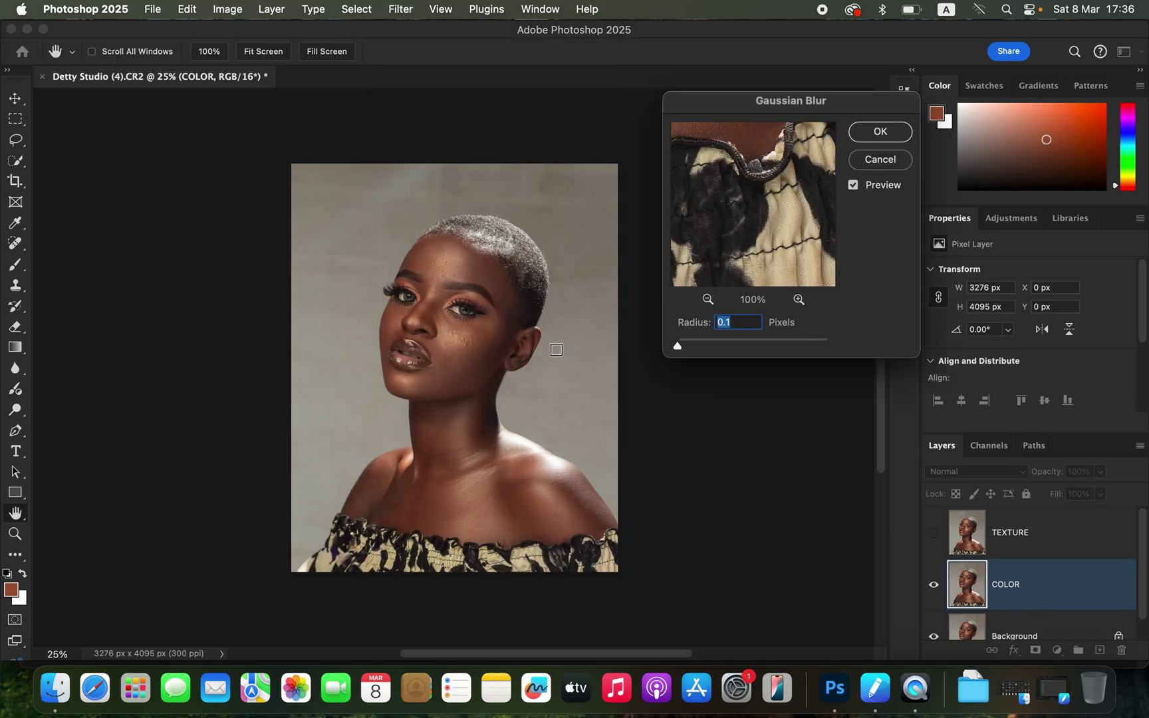
click(458, 339)
click(447, 282)
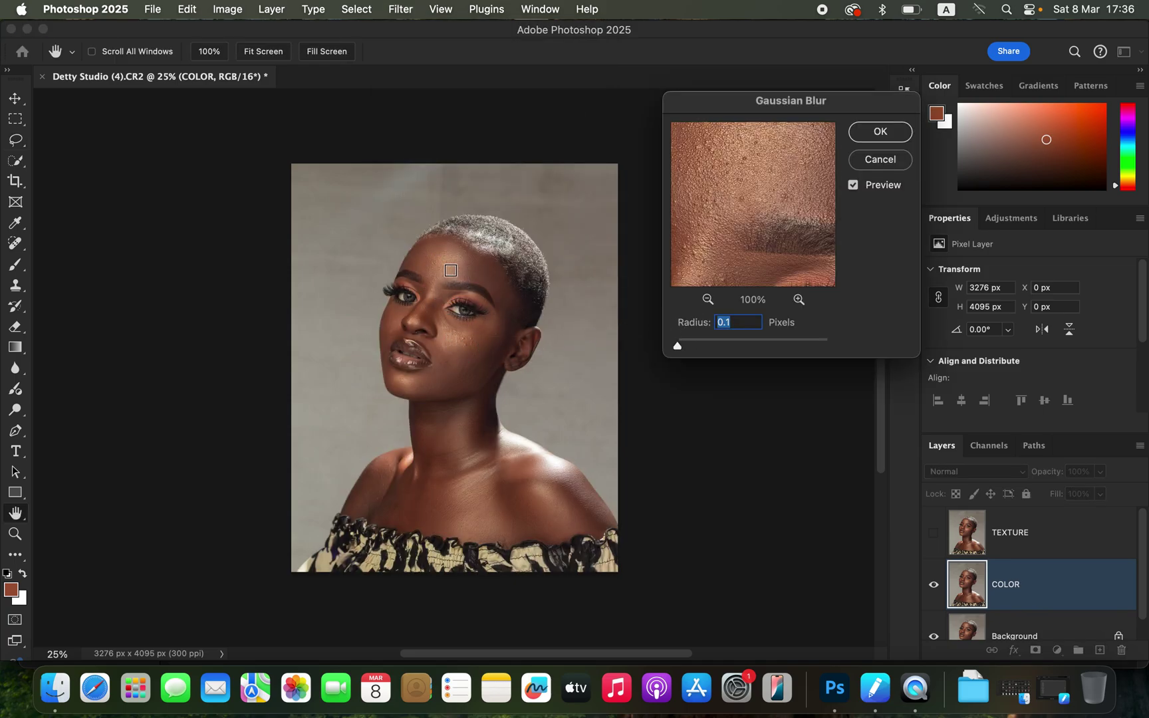
click(445, 266)
click(458, 334)
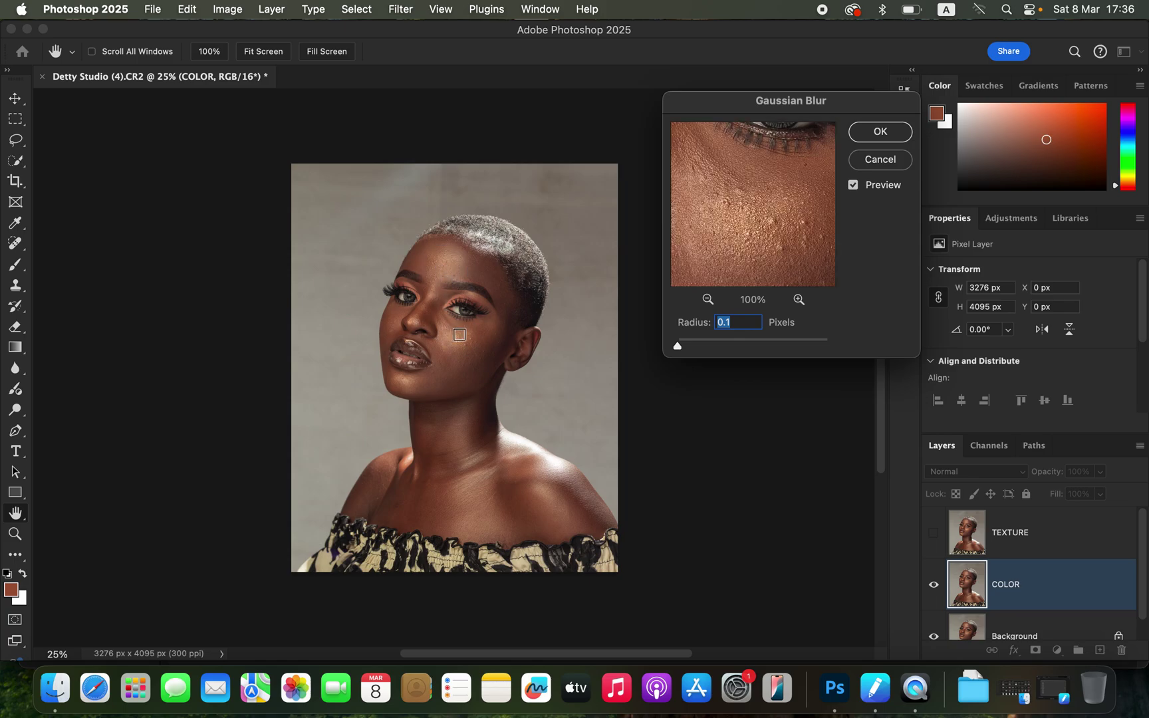
click(454, 272)
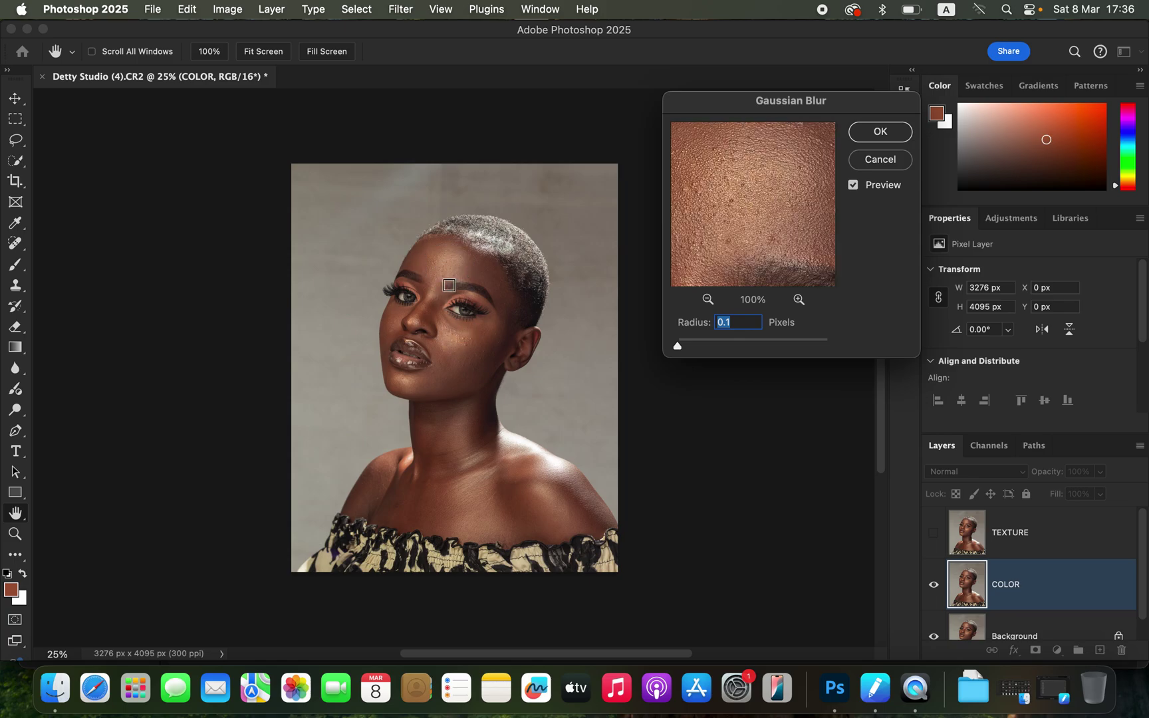
click(463, 337)
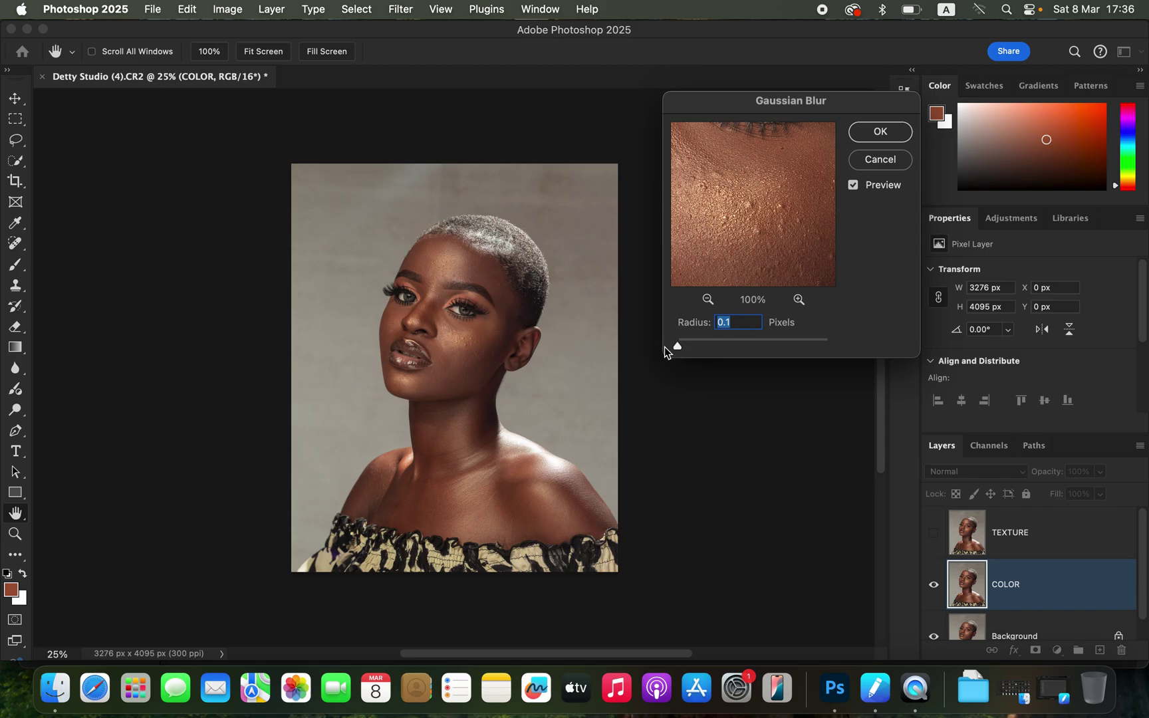
Step: Apply the Gaussian Blur to the COLOR layer with a radius of 7.0 pixels
drag(680, 347, 692, 346)
drag(693, 350, 727, 353)
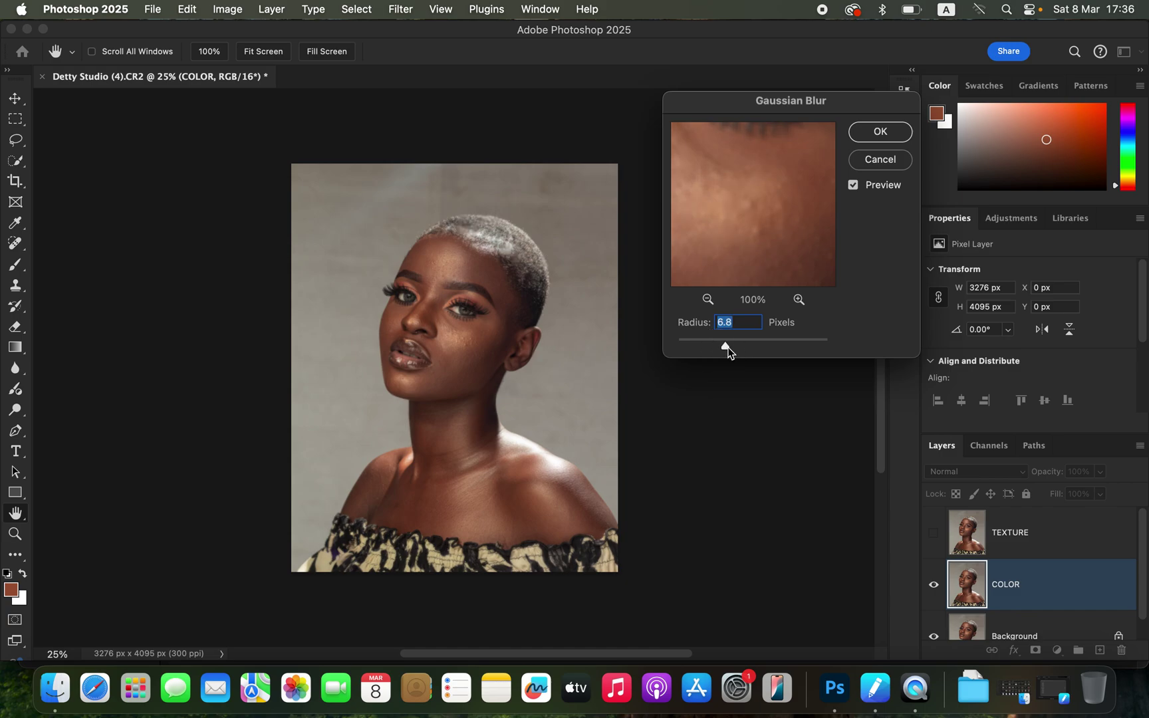
drag(728, 348, 726, 348)
mouse_move(759, 233)
mouse_down()
mouse_move(741, 220)
mouse_move(771, 224)
mouse_move(770, 264)
mouse_move(787, 189)
mouse_move(743, 264)
mouse_move(709, 268)
mouse_move(767, 211)
mouse_up()
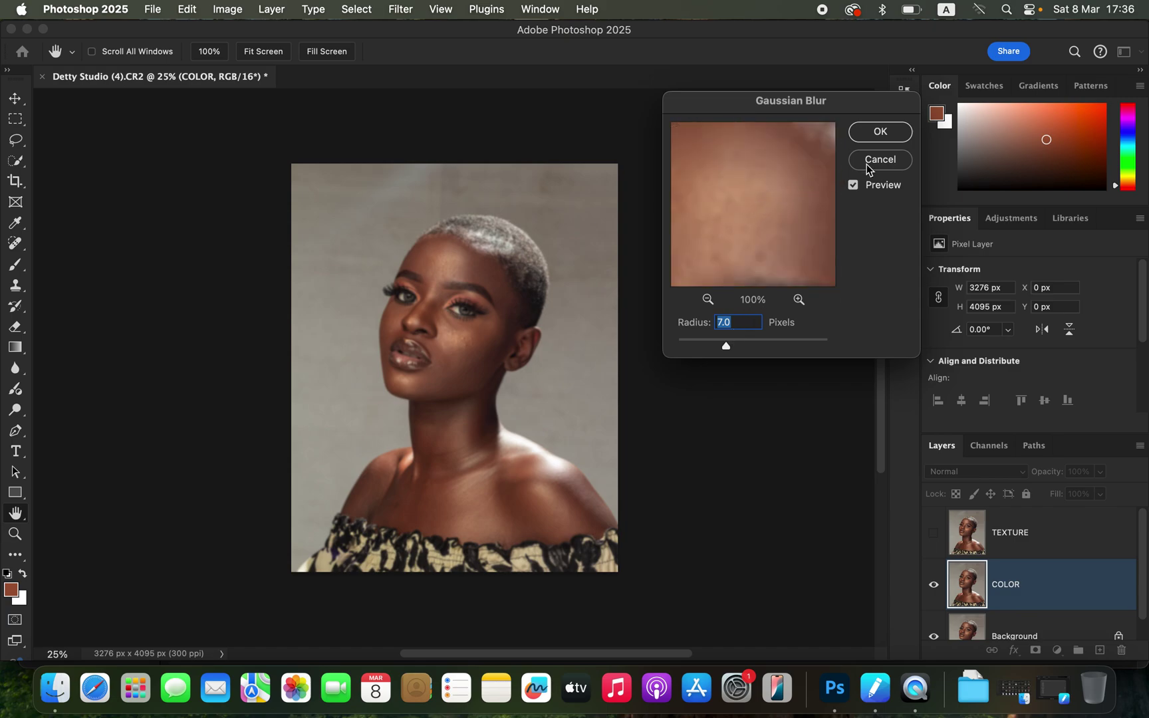
click(880, 132)
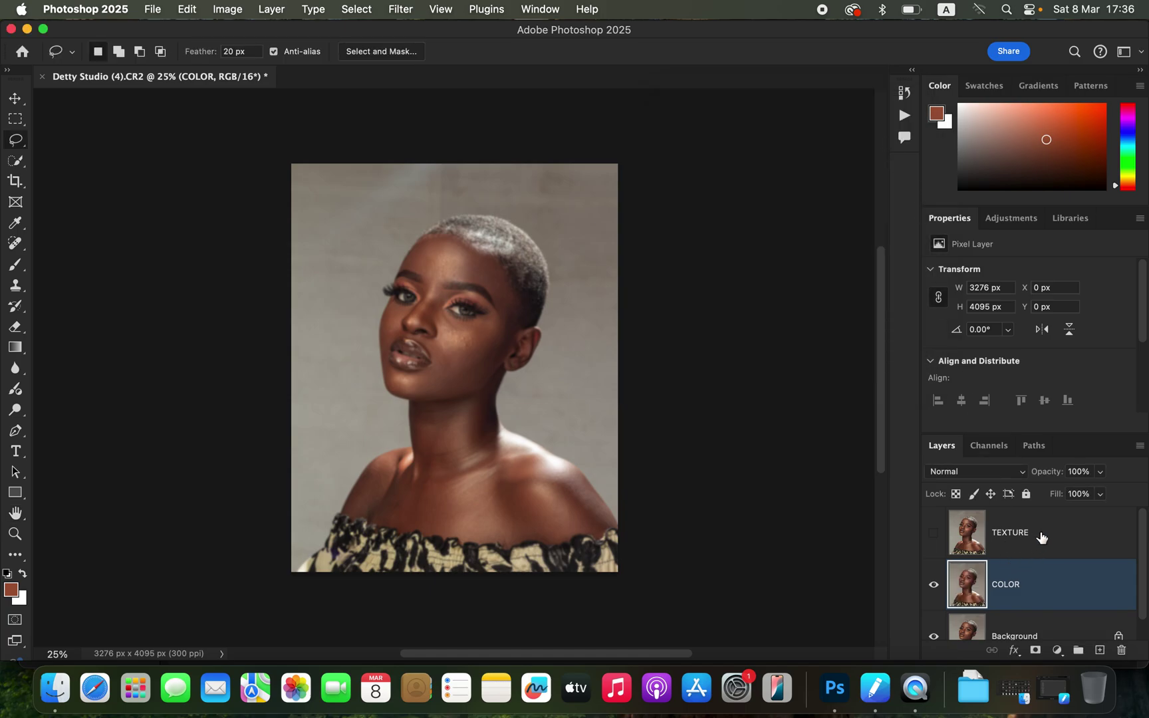
Step: Show and select the TEXTURE layer, and start Apply Image with COLOR as its source layer
click(1039, 535)
click(933, 534)
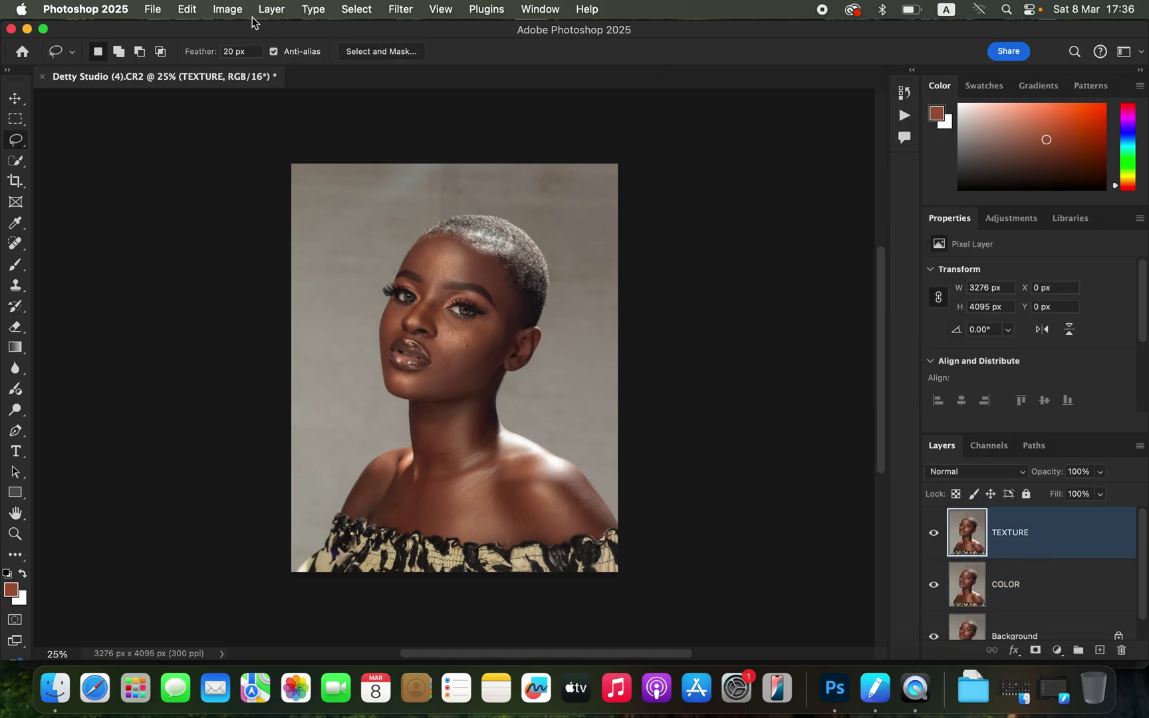
click(233, 10)
click(255, 238)
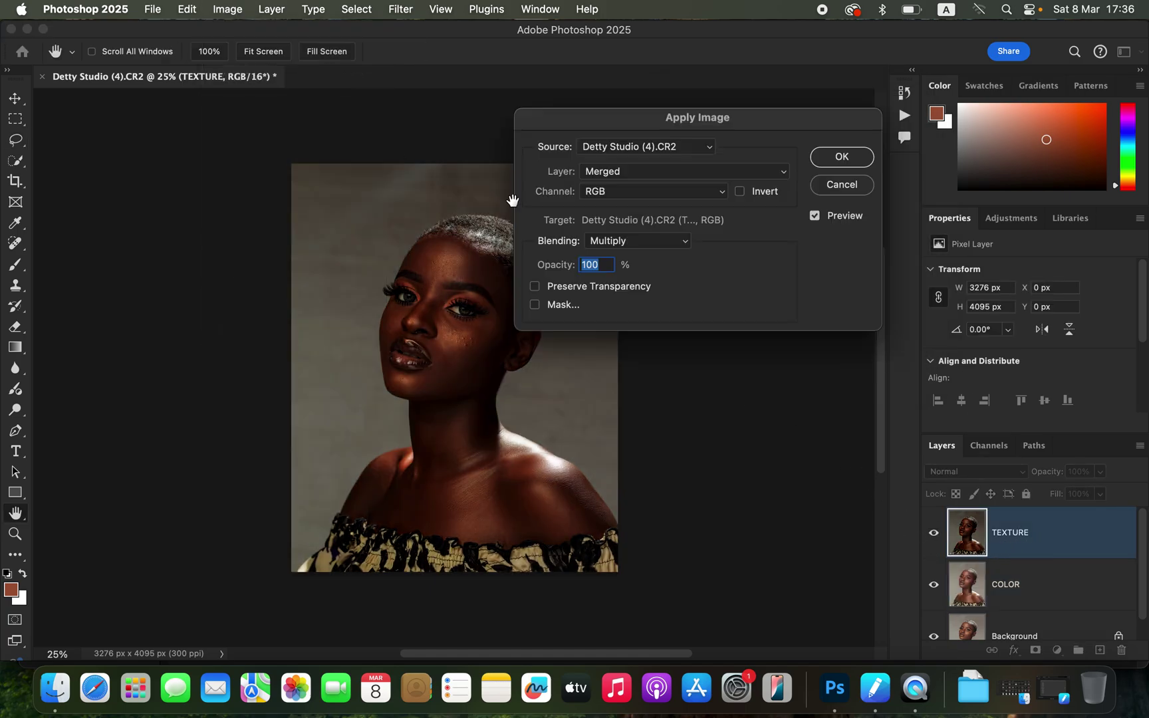
click(625, 176)
click(606, 213)
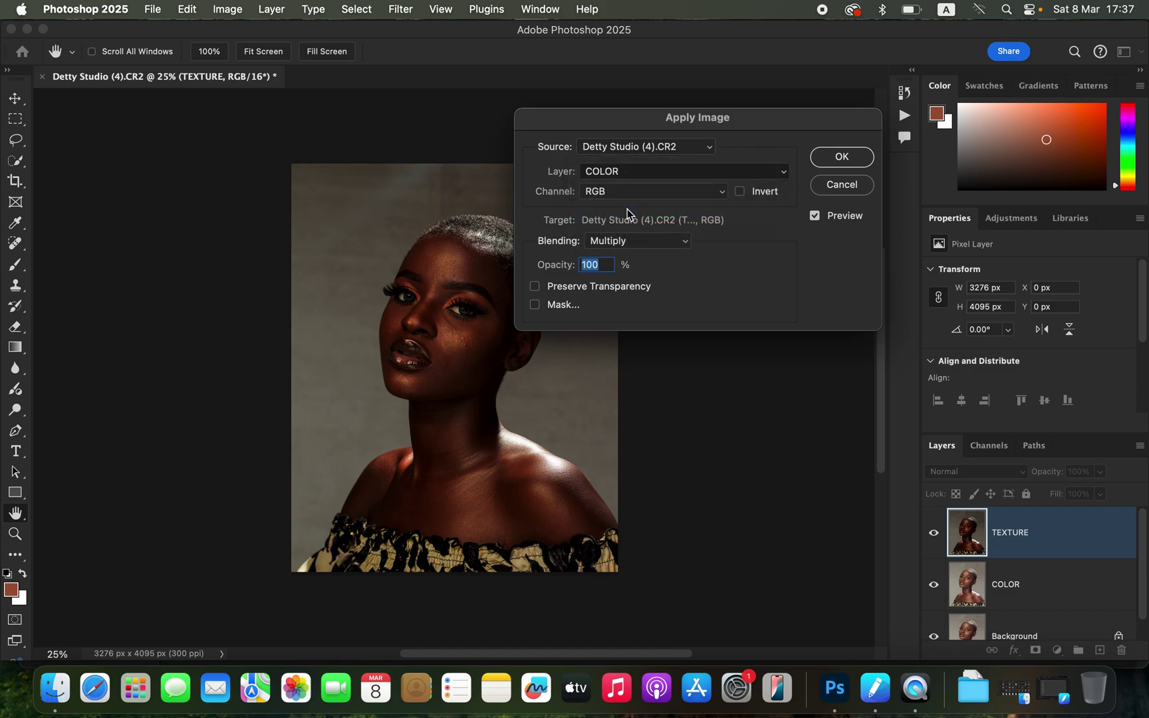
Step: Keep the Apply Image channel at RGB, set blending to Add with scale 2 and offset 0, and invert the source
click(646, 192)
click(648, 195)
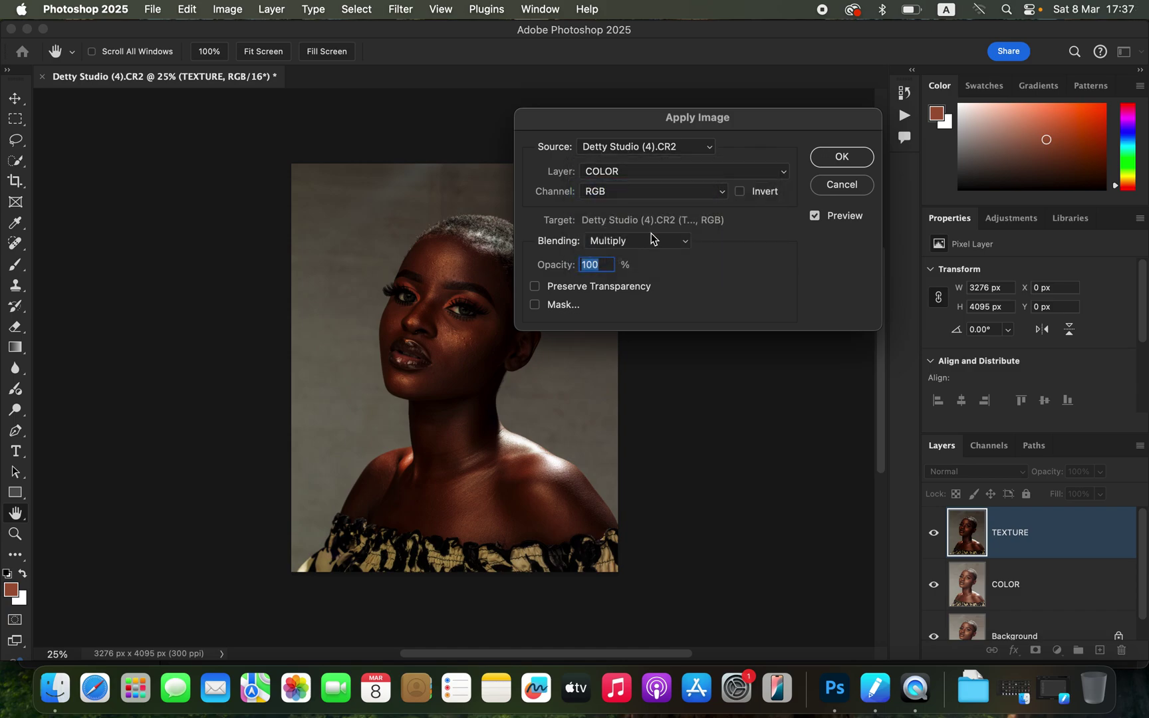
click(639, 241)
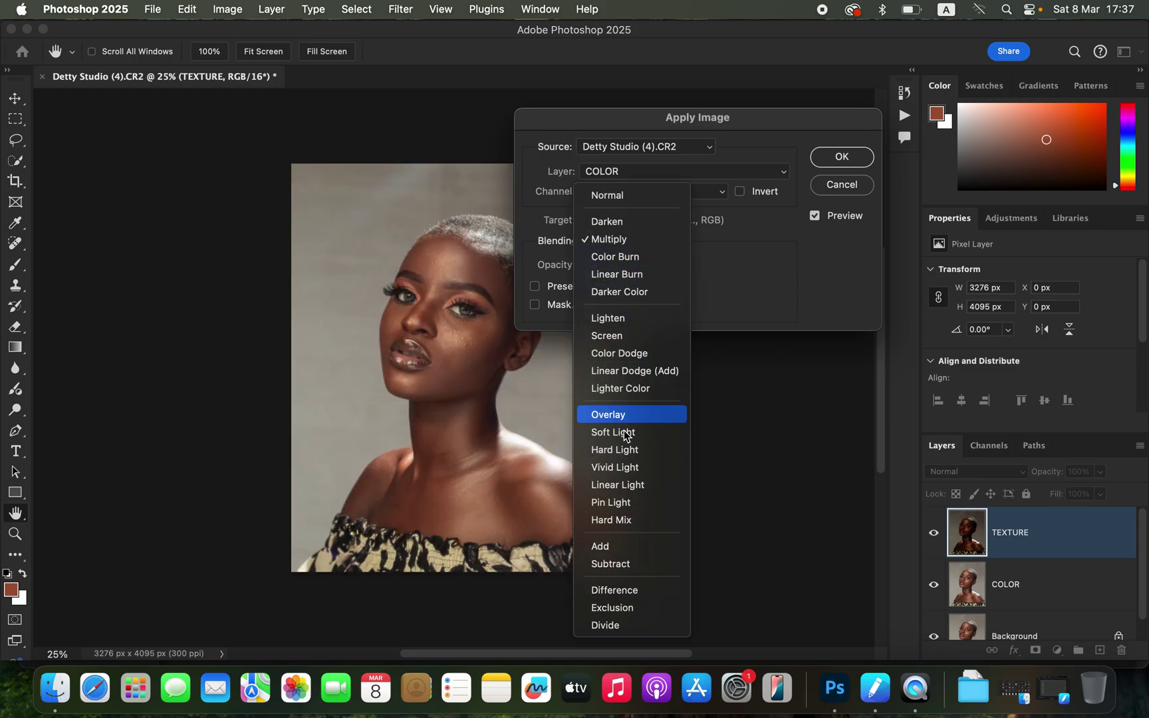
click(625, 547)
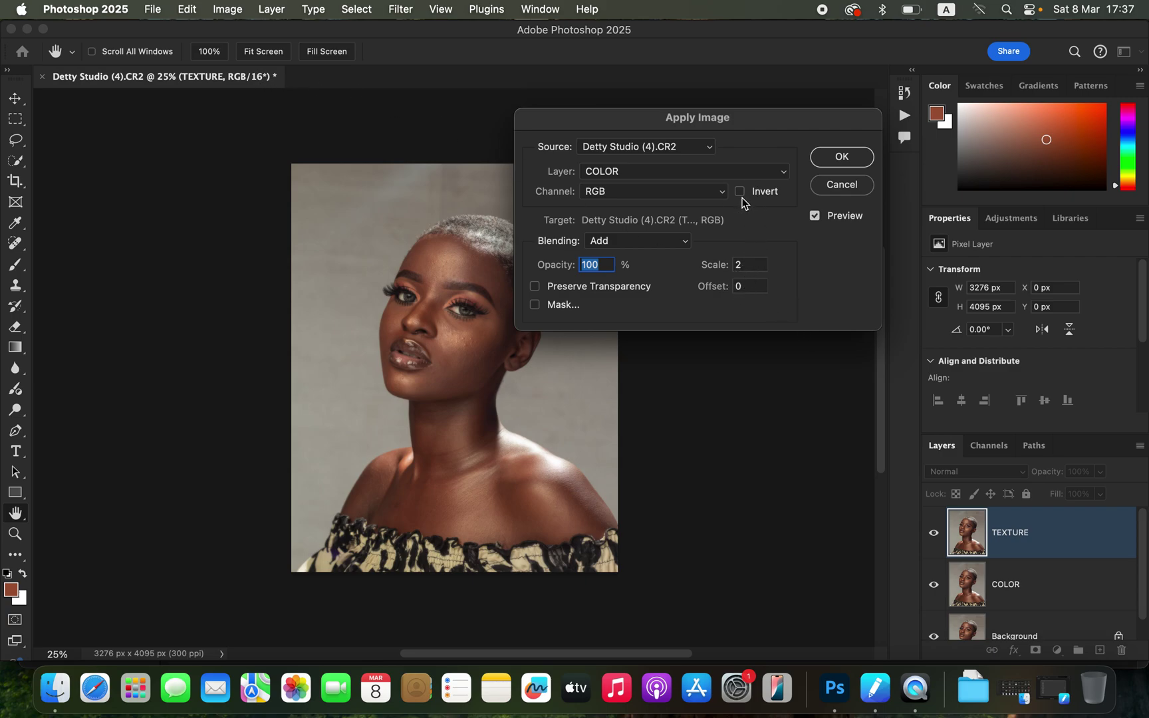
click(740, 191)
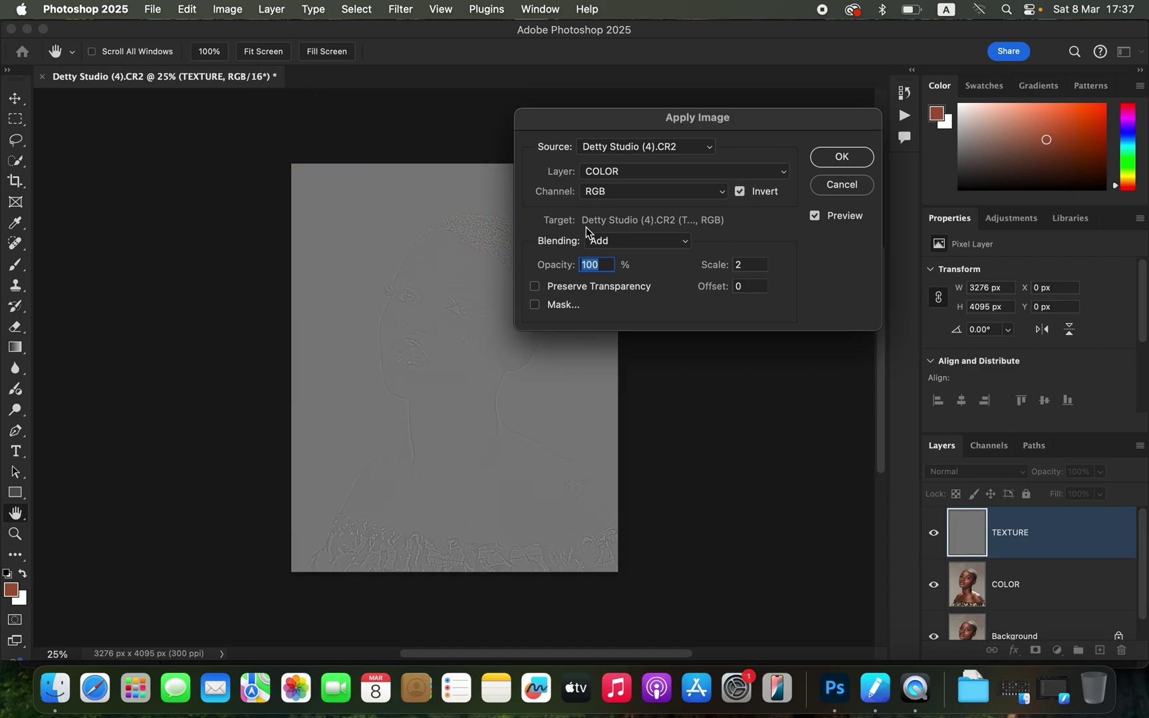
Step: Try Subtract blending with Invert off, scale 2 and offset 128 in Apply Image
click(632, 246)
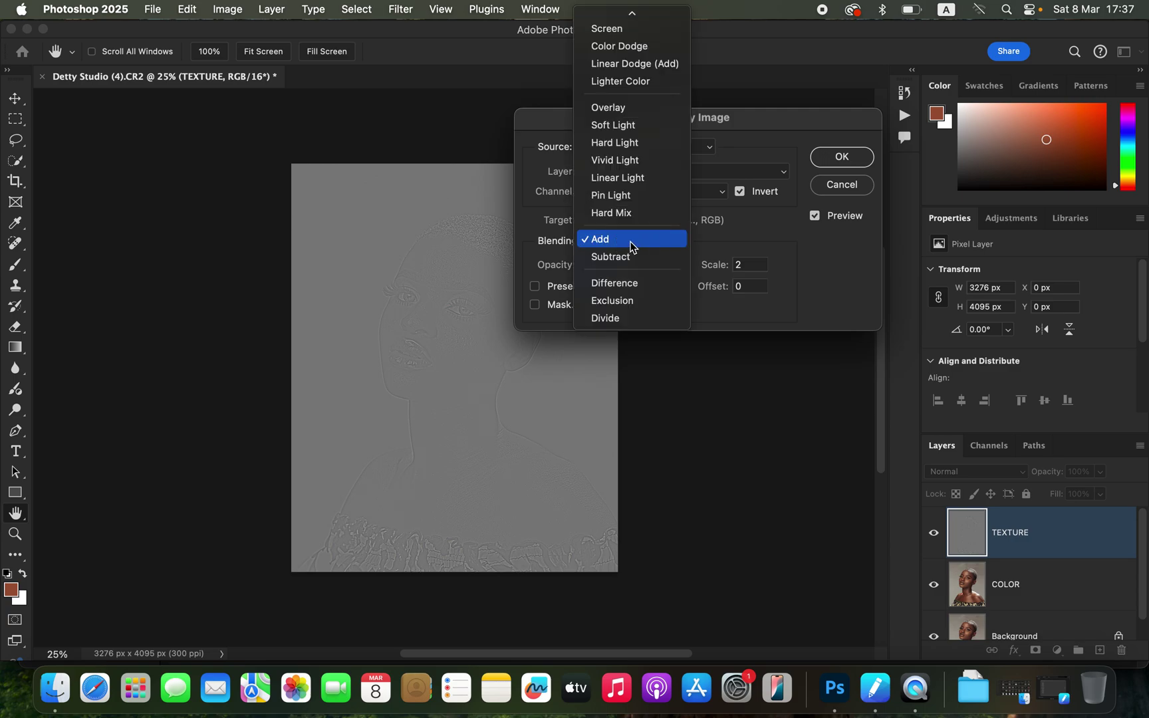
click(628, 258)
click(743, 194)
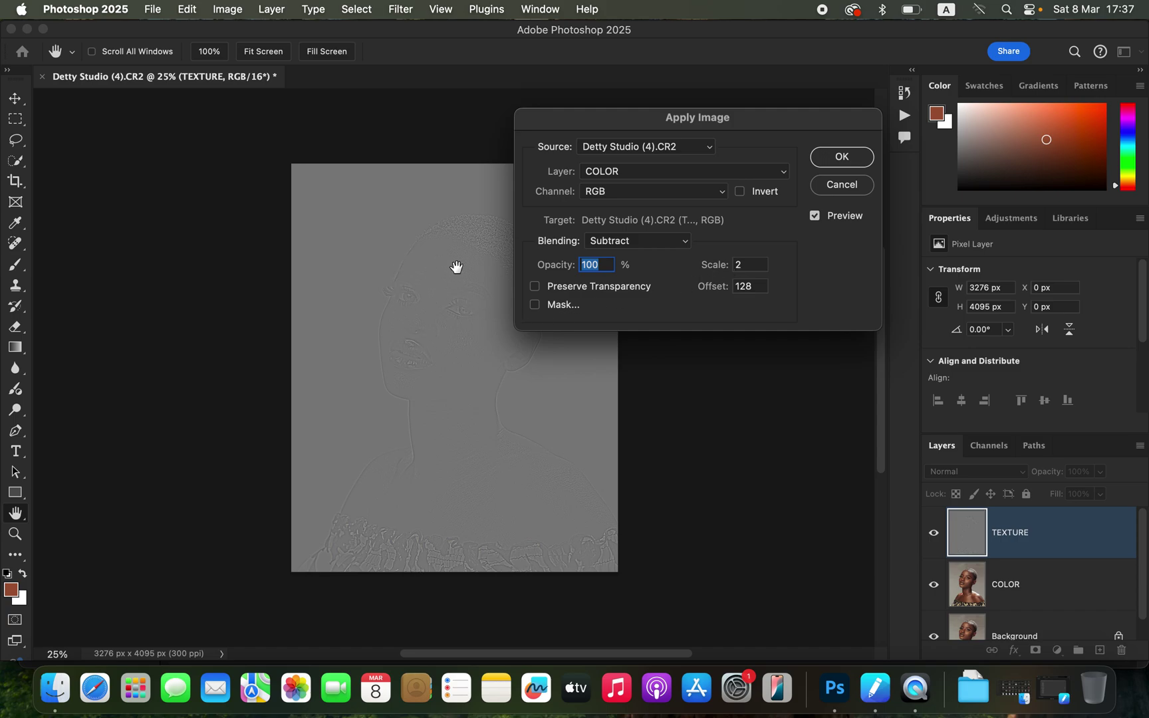
Step: Return the blending to Add with Invert on and apply the COLOR image to the TEXTURE layer
click(640, 241)
click(636, 225)
click(740, 192)
click(842, 157)
Step: Set the TEXTURE layer's blend mode to Linear Light and group it with the COLOR layer
key(l)
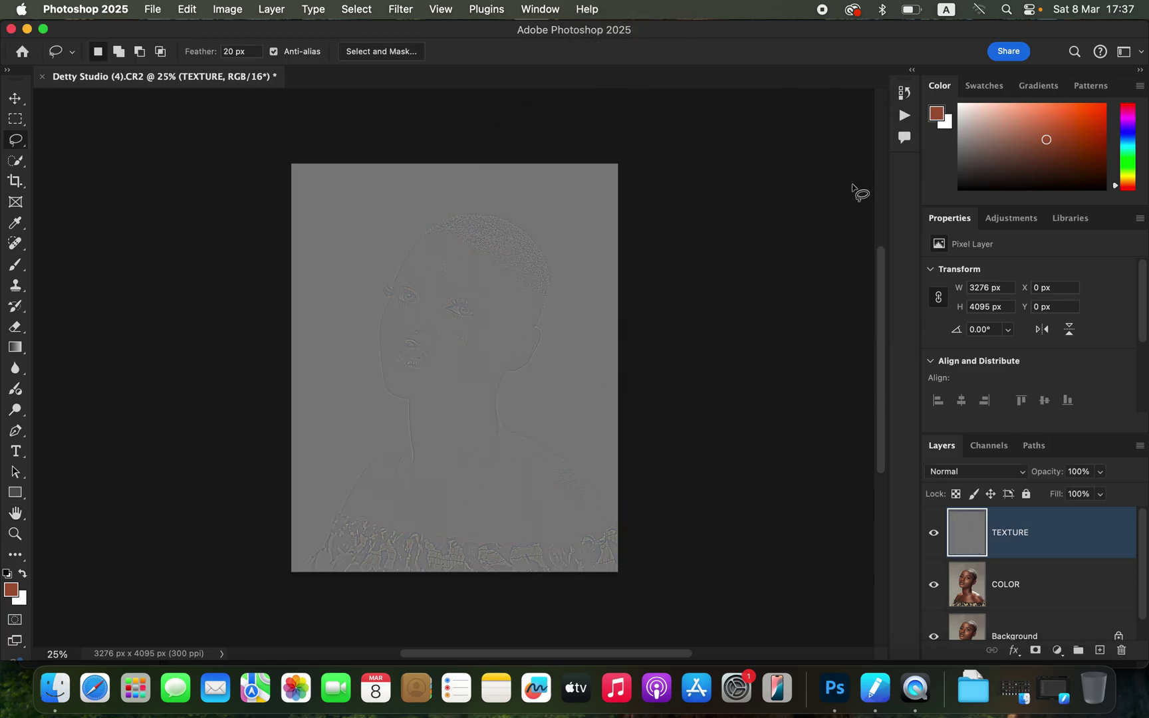
click(992, 473)
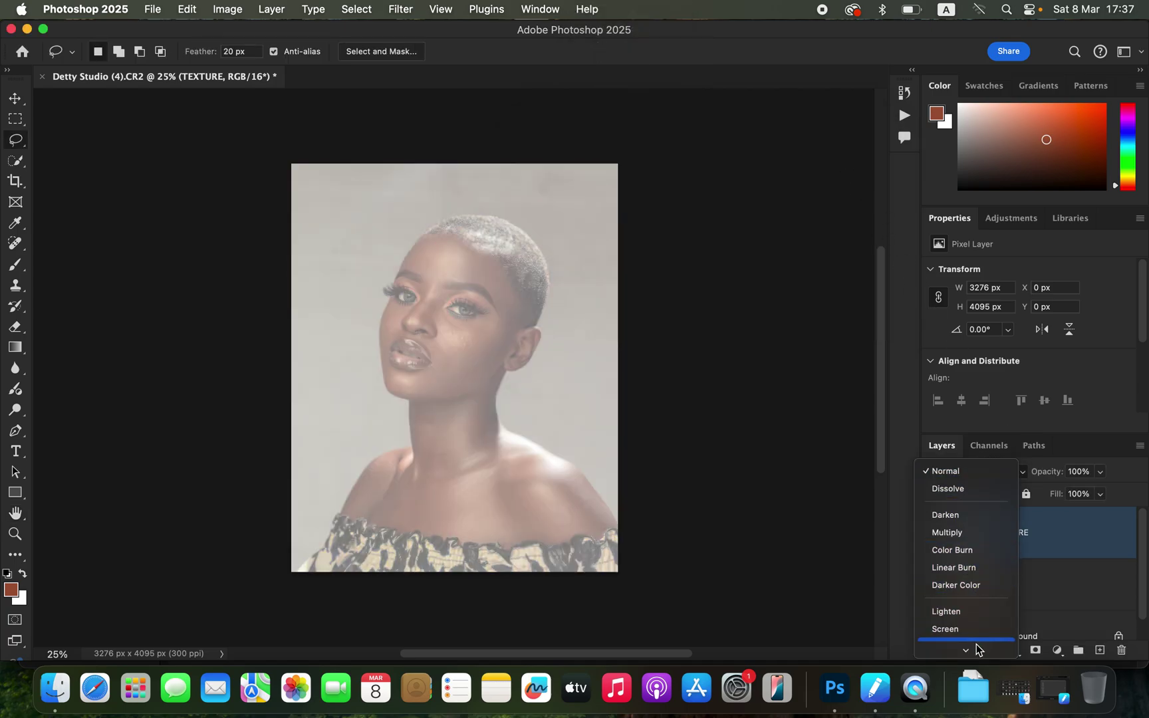
click(955, 564)
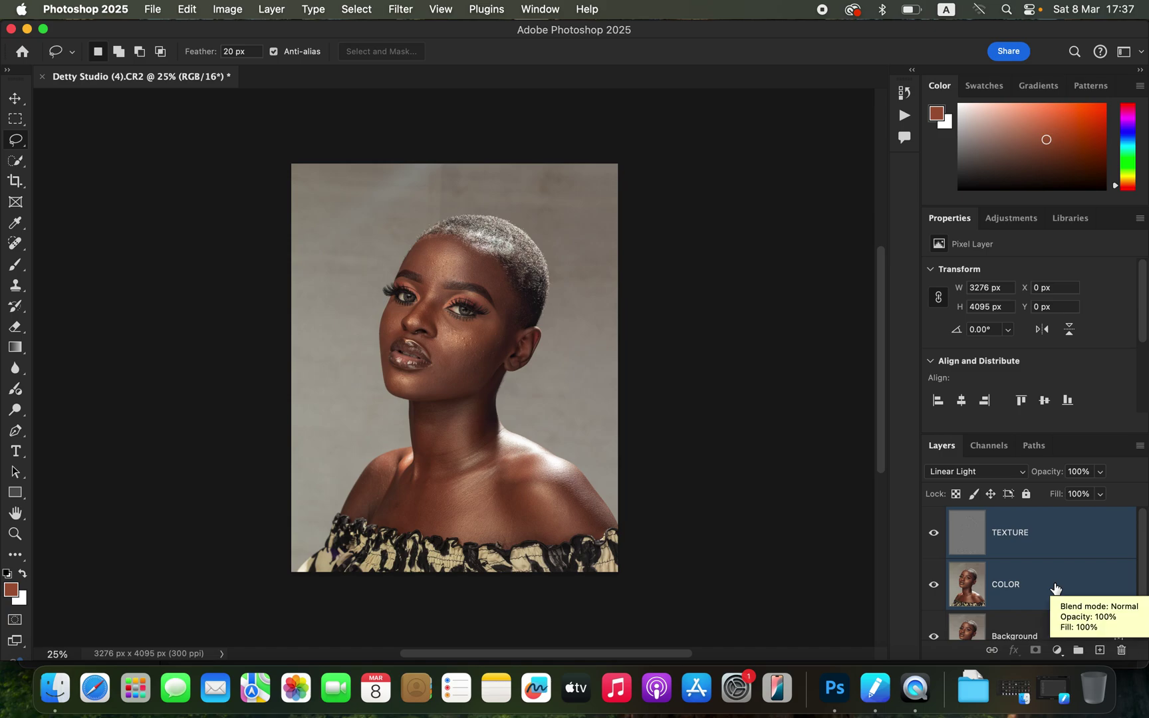
key(super+g)
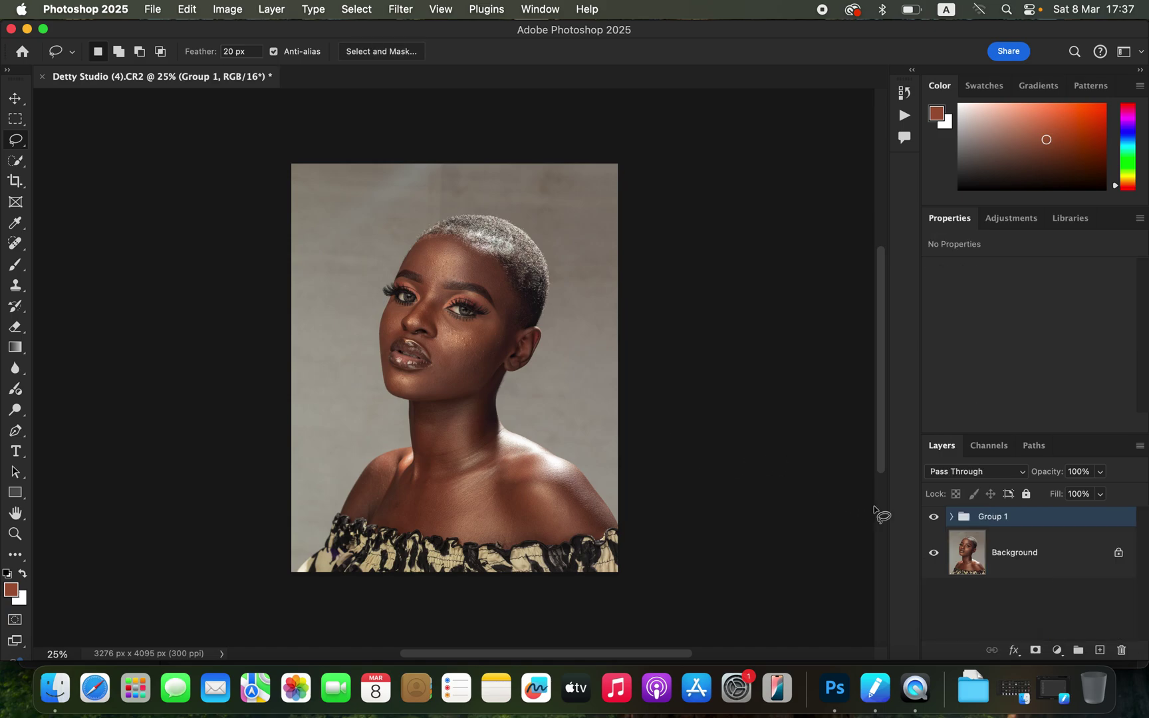
Step: Expand the new layer group, select the COLOR layer and hide the TEXTURE layer
click(952, 518)
click(1047, 618)
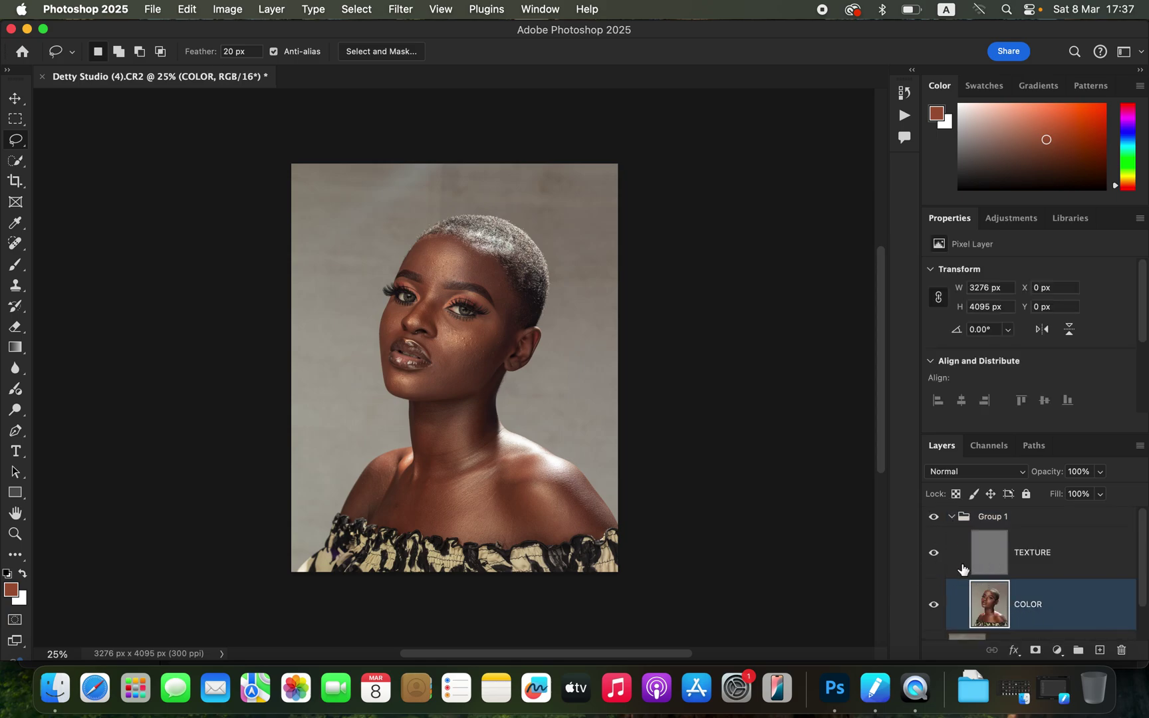
click(934, 555)
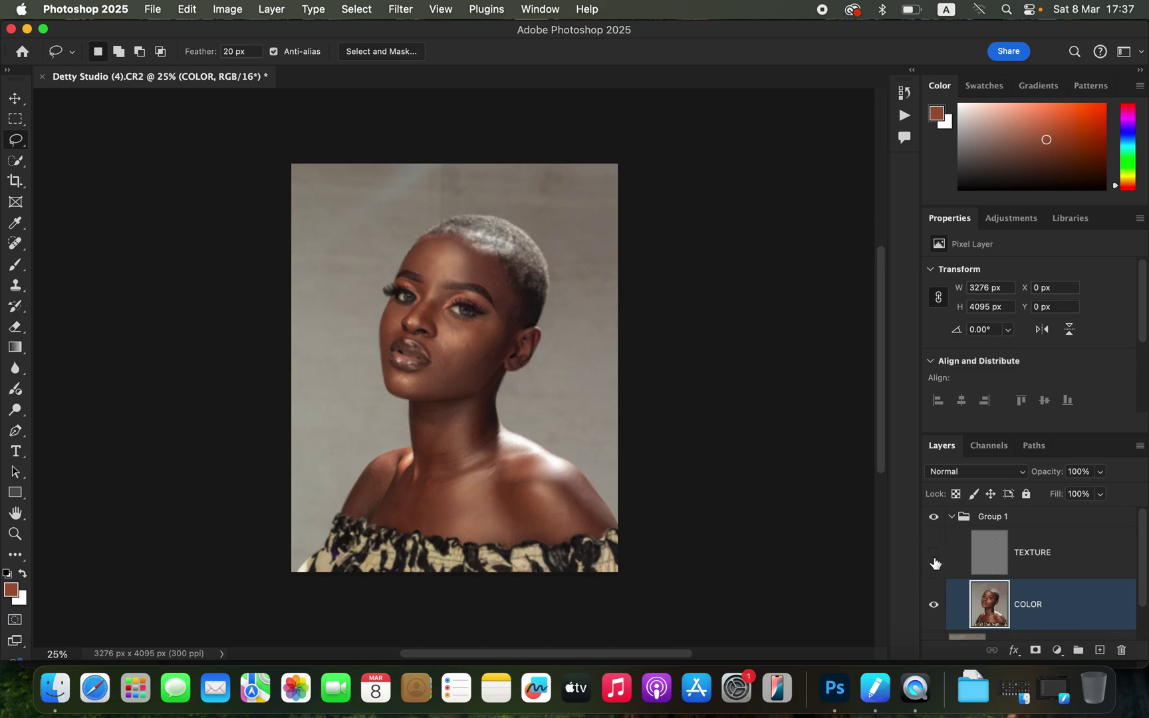
Step: Switch to the Mixer Brush, clean it, and check that the tip is Soft Round at 175 px and 0% hardness
key(super+plus)
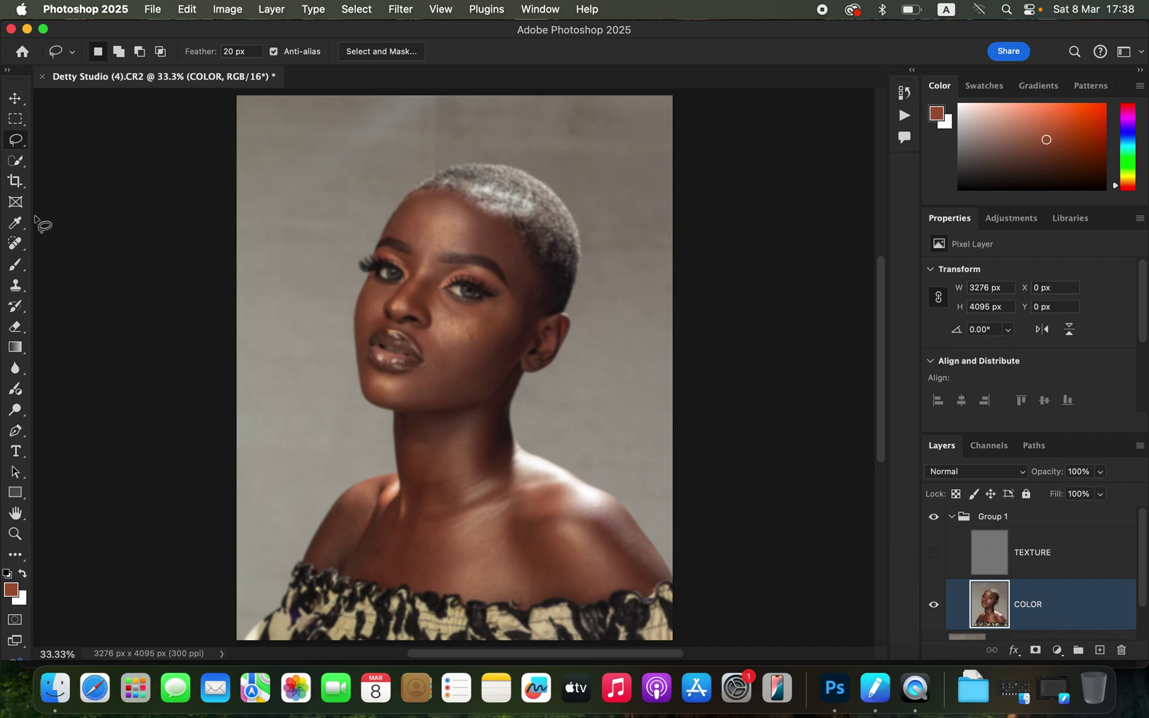
click(16, 266)
drag(16, 267, 77, 306)
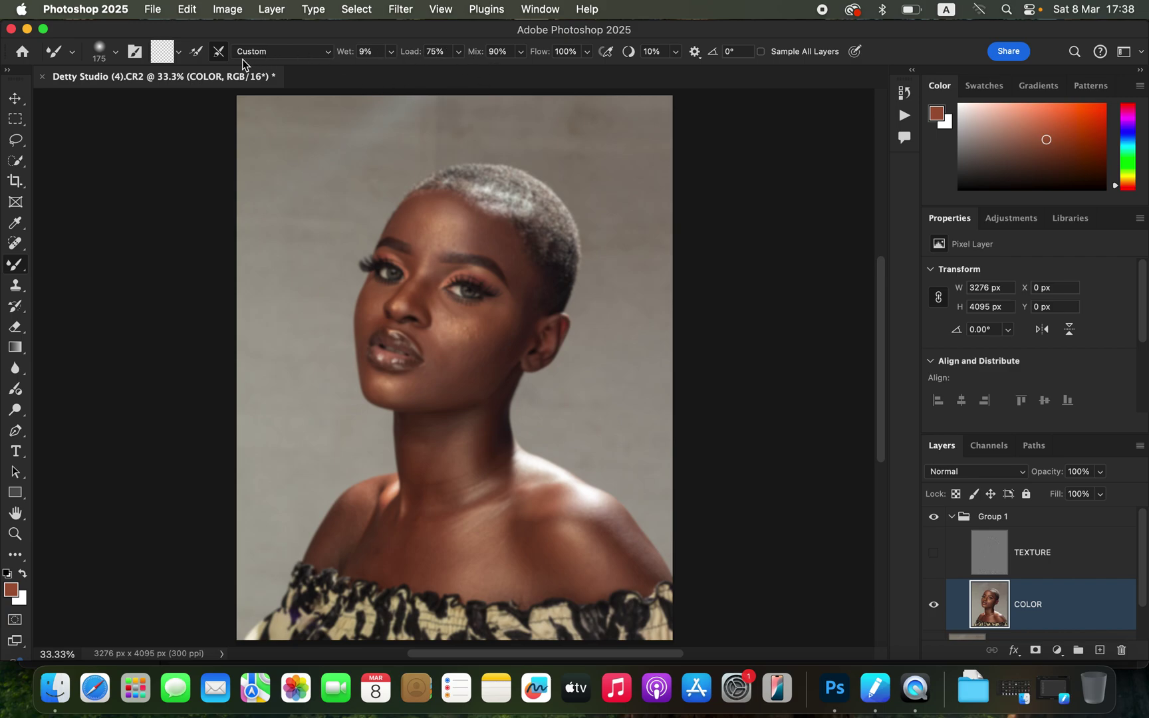
click(177, 53)
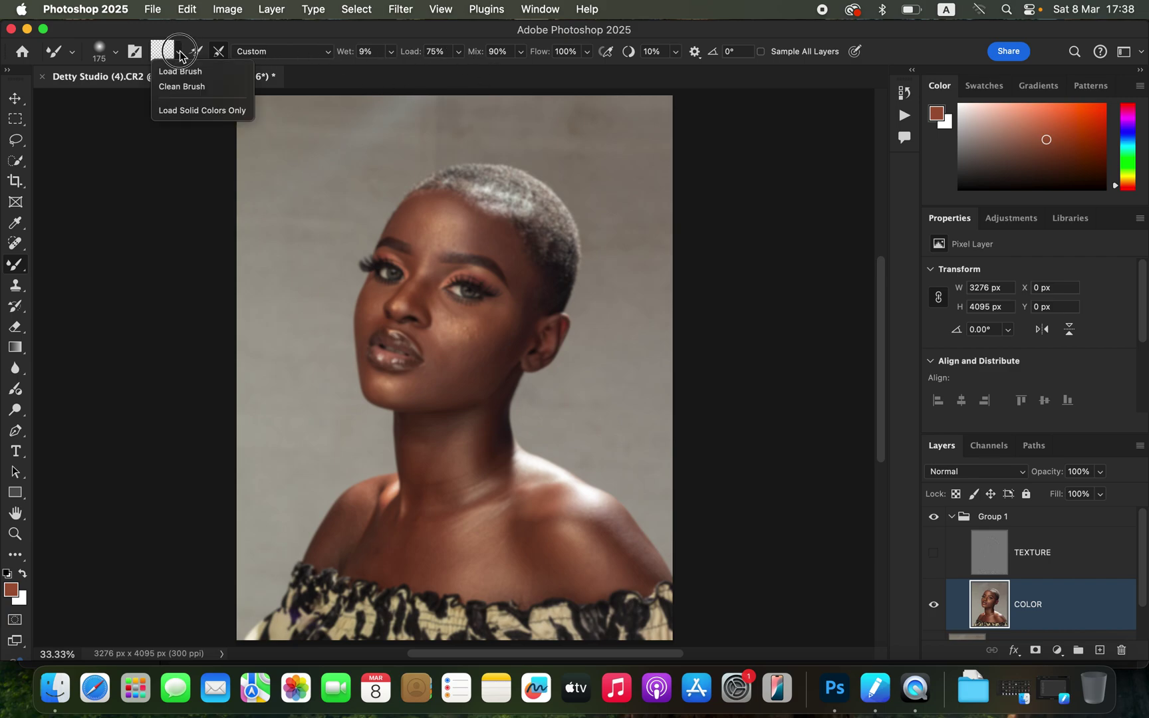
click(182, 87)
click(115, 53)
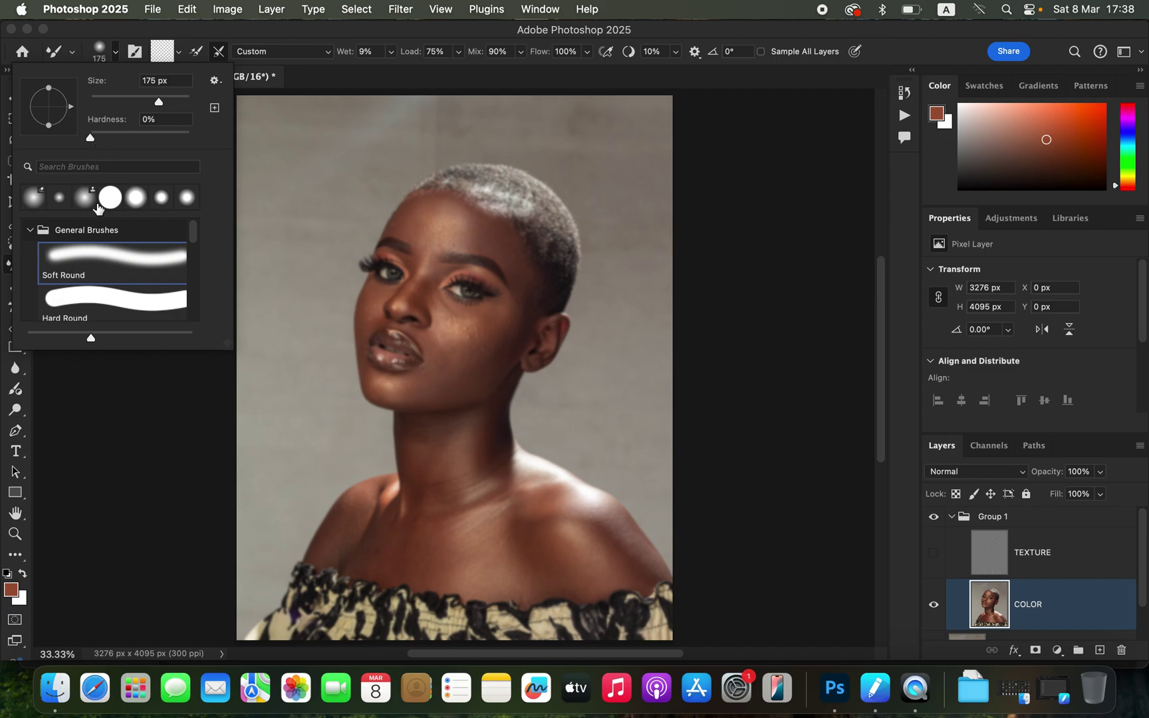
click(116, 53)
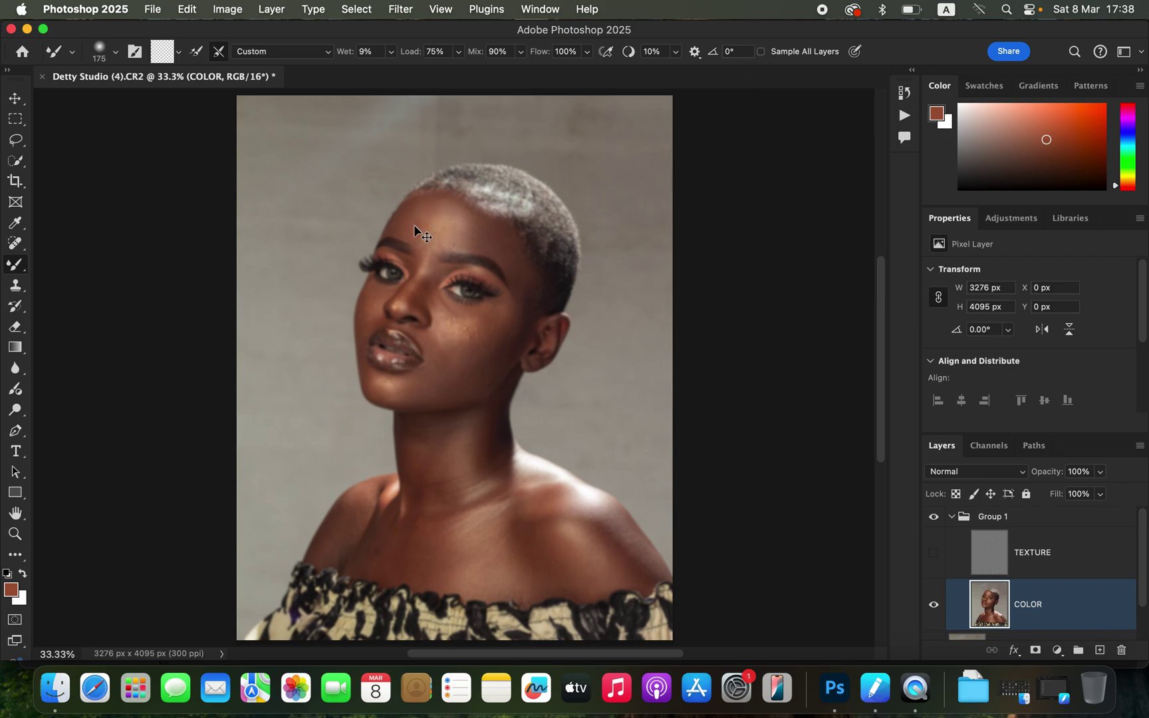
Step: Blend the uneven tones across the forehead and temple on the COLOR layer with the Mixer Brush, varying the brush size
key(super+equal)
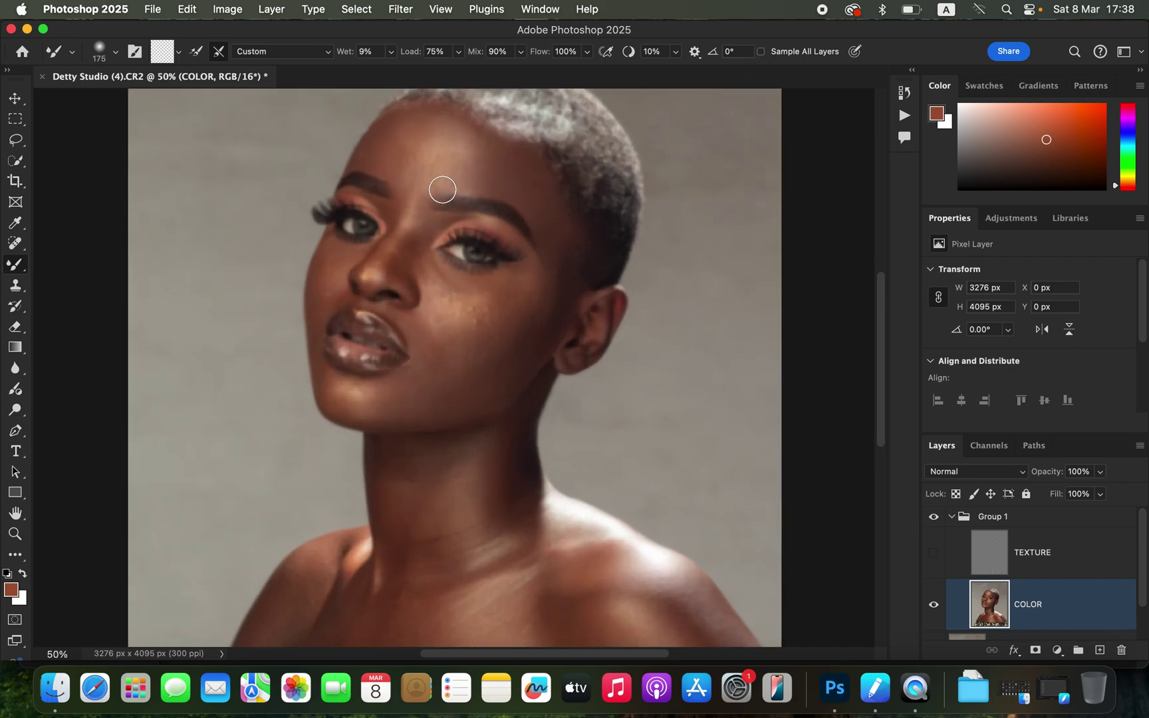
key(bracketright)
key(bracketright)
mouse_move(401, 135)
mouse_down()
mouse_move(400, 160)
mouse_move(389, 160)
mouse_move(410, 134)
mouse_move(405, 175)
mouse_move(413, 172)
mouse_move(397, 144)
mouse_move(379, 147)
mouse_move(419, 132)
mouse_move(429, 171)
mouse_up()
key(bracketleft)
key(bracketleft)
mouse_move(476, 161)
mouse_down()
mouse_move(499, 189)
mouse_move(518, 187)
mouse_move(510, 171)
mouse_move(526, 184)
mouse_move(519, 174)
mouse_move(500, 160)
mouse_move(535, 195)
mouse_move(556, 247)
mouse_move(478, 164)
mouse_move(430, 175)
mouse_move(457, 171)
mouse_move(428, 157)
mouse_move(447, 147)
mouse_move(436, 129)
mouse_move(458, 134)
mouse_move(423, 129)
mouse_move(414, 157)
mouse_move(474, 159)
mouse_move(476, 170)
mouse_move(405, 184)
mouse_move(478, 155)
mouse_move(468, 170)
mouse_move(470, 136)
mouse_move(439, 117)
mouse_move(423, 118)
mouse_move(455, 131)
mouse_move(460, 158)
mouse_move(469, 153)
mouse_move(454, 174)
mouse_move(405, 134)
mouse_move(381, 150)
mouse_move(544, 200)
mouse_up()
Step: Blend the tones on both cheeks, the nose bridge, mouth corner and temple with the Mixer Brush at about 150 to 200 px
key(bracketright)
key(bracketright)
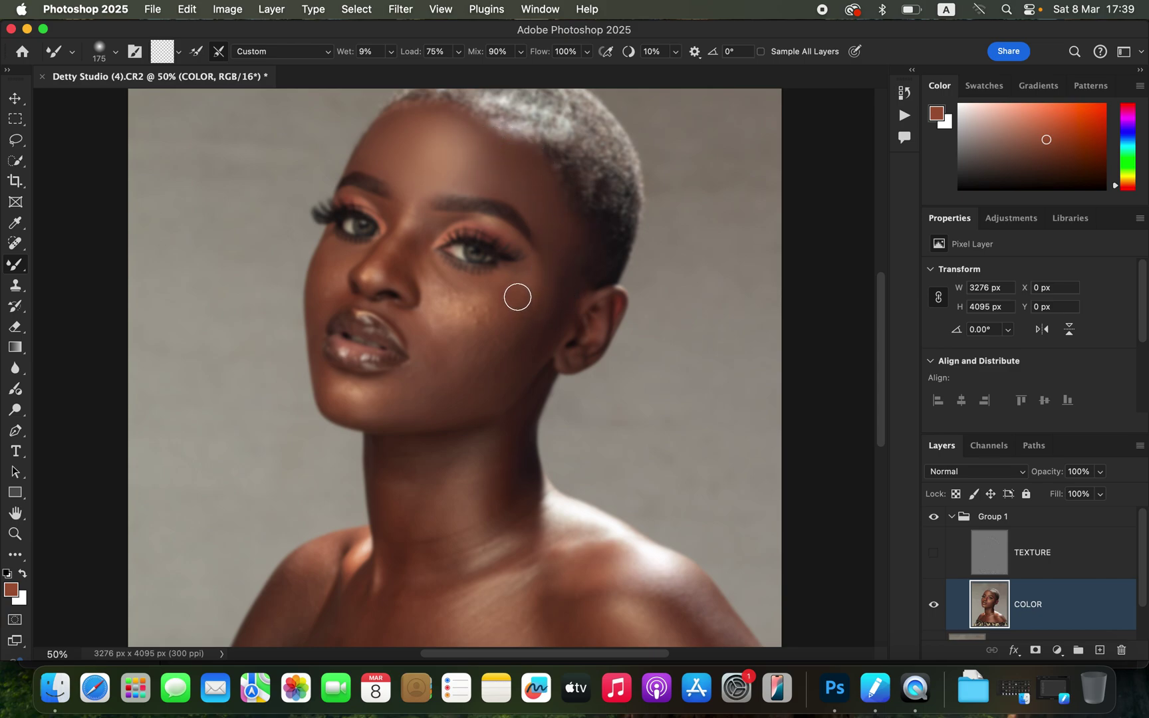
key(bracketright)
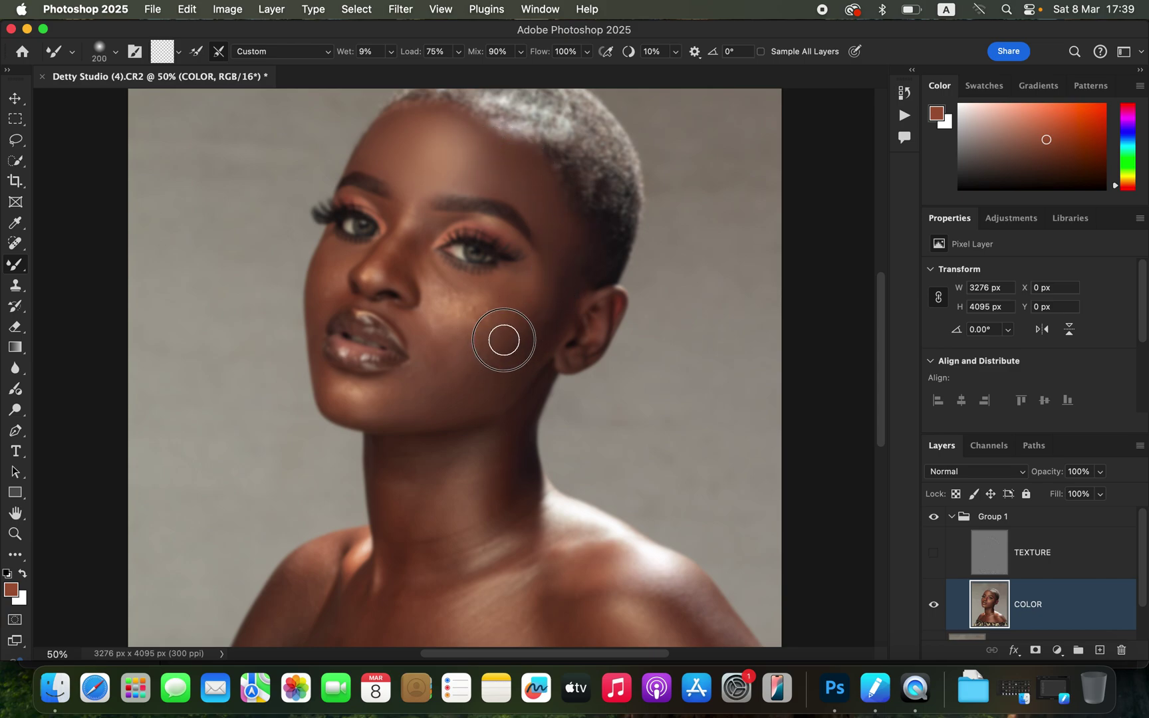
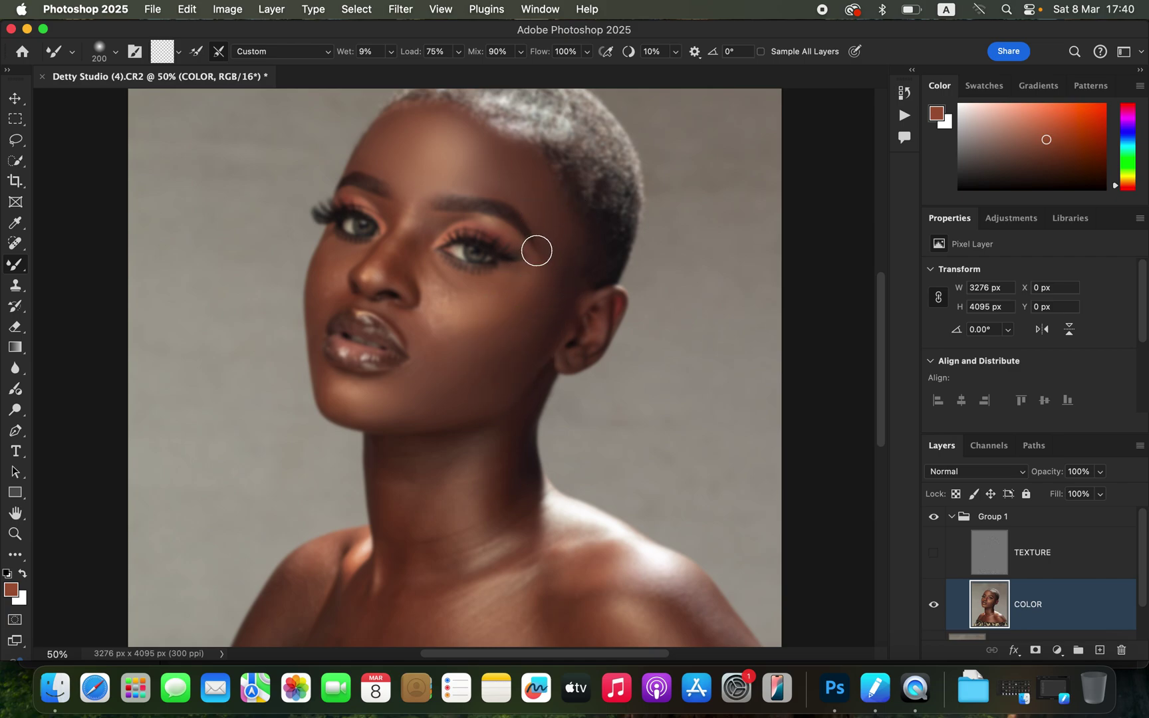
mouse_move(421, 250)
mouse_down()
mouse_move(399, 258)
mouse_move(412, 243)
mouse_move(409, 199)
mouse_move(424, 271)
mouse_move(461, 292)
mouse_move(510, 278)
mouse_move(441, 301)
mouse_move(402, 257)
mouse_up()
mouse_move(451, 308)
mouse_down()
mouse_move(449, 317)
mouse_move(452, 297)
mouse_move(526, 280)
mouse_move(484, 317)
mouse_move(430, 341)
mouse_move(425, 328)
mouse_move(437, 340)
mouse_move(423, 333)
mouse_move(449, 321)
mouse_move(410, 333)
mouse_move(417, 340)
mouse_up()
mouse_move(418, 341)
mouse_down()
mouse_move(394, 370)
mouse_move(346, 387)
mouse_move(341, 410)
mouse_move(366, 392)
mouse_move(380, 412)
mouse_move(407, 401)
mouse_move(326, 377)
mouse_move(399, 355)
mouse_up()
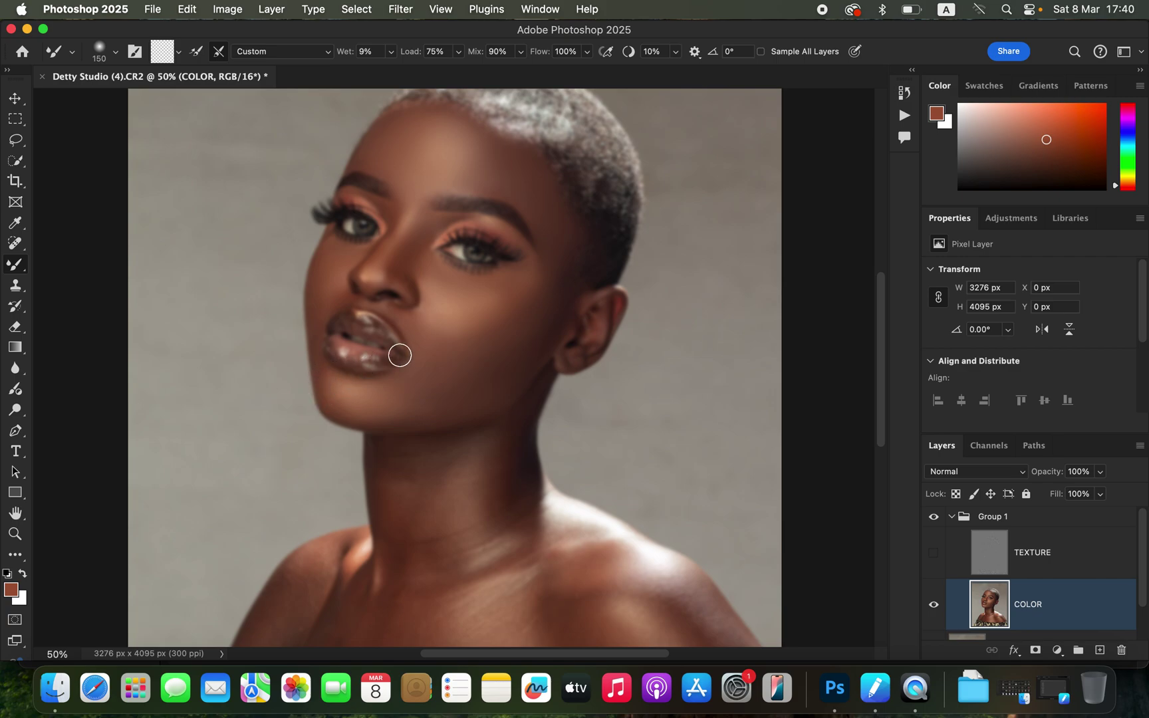
drag(321, 301, 326, 295)
mouse_move(519, 191)
mouse_down()
mouse_move(474, 161)
mouse_move(528, 184)
mouse_up()
Step: Temporarily show the TEXTURE layer and compare the face before and after by toggling the layer group's visibility
click(934, 554)
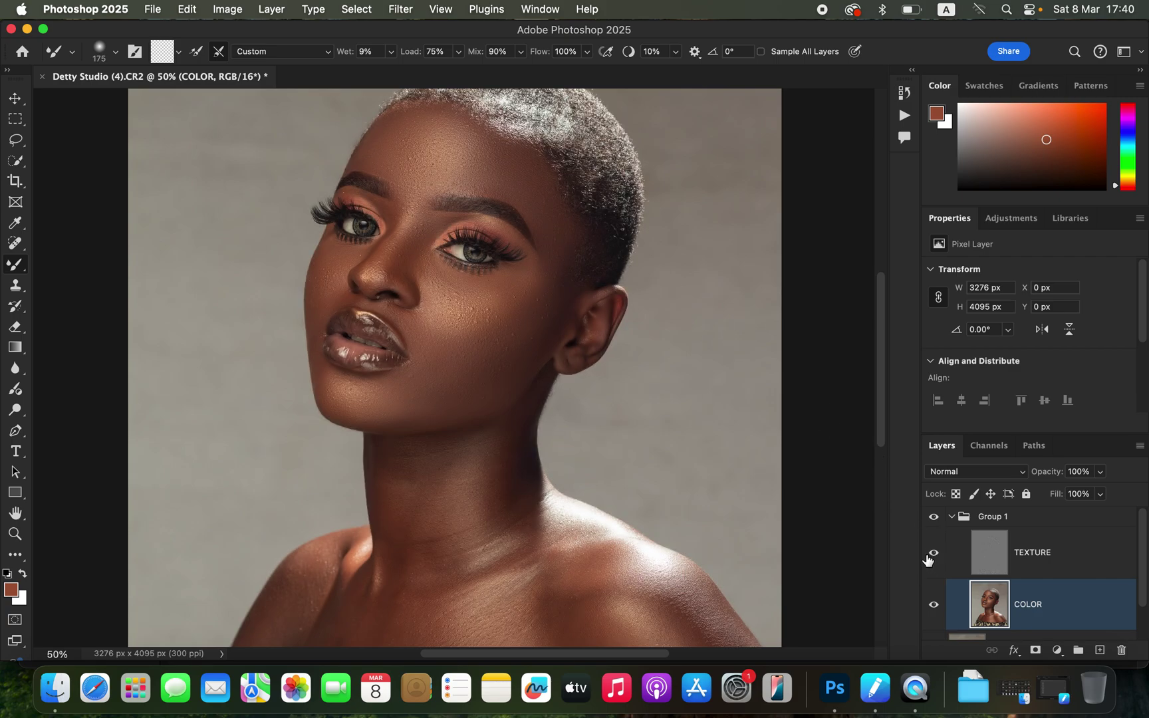
click(932, 528)
click(932, 528)
click(933, 527)
click(934, 526)
click(934, 525)
click(934, 524)
click(933, 524)
click(932, 524)
click(927, 525)
click(933, 553)
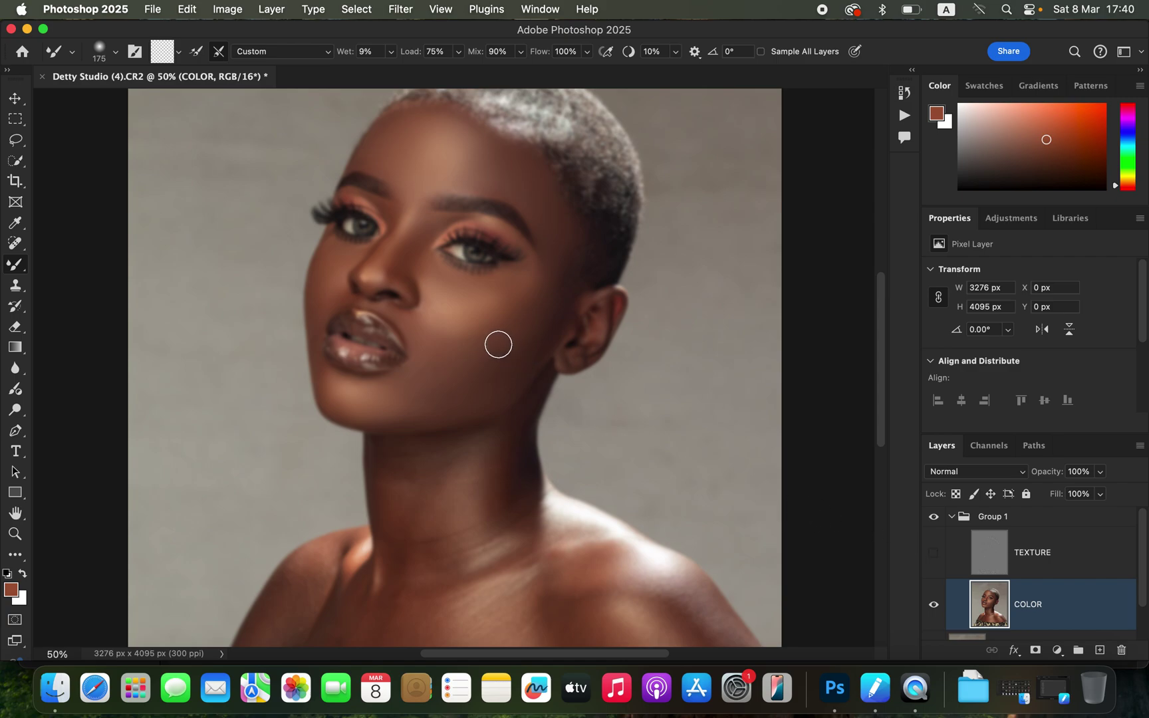
Step: Smooth the jaw, neck, upper chest, cheek and forehead on the COLOR layer with the Mixer Brush, enlarging it to 300 px
drag(456, 387, 470, 384)
key(super+minus)
mouse_move(420, 431)
mouse_down()
mouse_move(413, 466)
mouse_move(437, 440)
mouse_move(438, 476)
mouse_move(443, 431)
mouse_move(462, 463)
mouse_move(479, 427)
mouse_move(490, 488)
mouse_move(447, 500)
mouse_move(427, 488)
mouse_move(528, 480)
mouse_move(597, 507)
mouse_move(585, 509)
mouse_move(631, 559)
mouse_move(614, 523)
mouse_move(629, 559)
mouse_move(581, 533)
mouse_move(610, 569)
mouse_move(583, 559)
mouse_move(586, 576)
mouse_move(563, 566)
mouse_move(535, 533)
mouse_move(529, 545)
mouse_move(543, 509)
mouse_move(510, 535)
mouse_move(518, 568)
mouse_move(496, 511)
mouse_move(462, 527)
mouse_move(470, 565)
mouse_move(507, 576)
mouse_move(509, 563)
mouse_move(530, 579)
mouse_move(438, 557)
mouse_move(430, 498)
mouse_move(383, 551)
mouse_move(403, 551)
mouse_move(348, 520)
mouse_move(336, 532)
mouse_move(352, 526)
mouse_move(359, 560)
mouse_move(387, 566)
mouse_move(370, 556)
mouse_move(370, 524)
mouse_move(357, 521)
mouse_move(362, 562)
mouse_move(364, 510)
mouse_move(377, 540)
mouse_move(405, 492)
mouse_move(383, 541)
mouse_move(416, 559)
mouse_move(562, 585)
mouse_move(622, 538)
mouse_move(541, 485)
mouse_up()
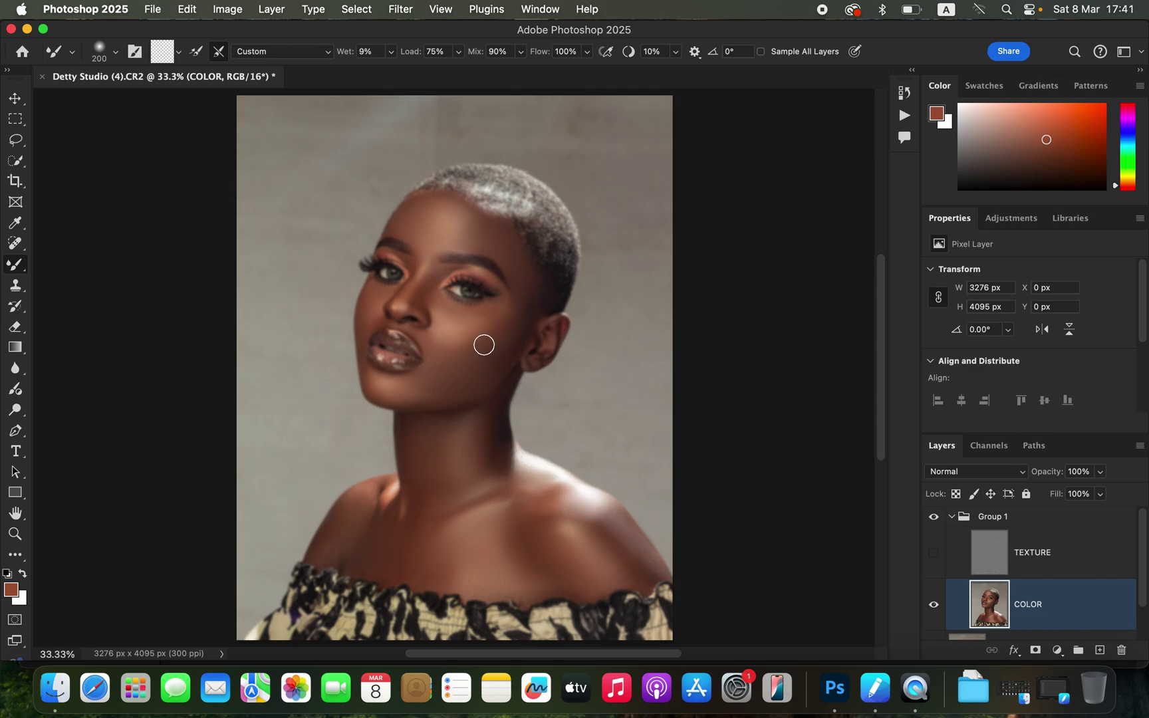
mouse_move(497, 351)
mouse_down()
mouse_move(456, 317)
mouse_move(459, 330)
mouse_move(444, 326)
mouse_move(454, 344)
mouse_move(489, 322)
mouse_move(479, 348)
mouse_move(444, 357)
mouse_move(424, 376)
mouse_up()
mouse_move(428, 233)
mouse_down()
mouse_move(450, 238)
mouse_move(468, 220)
mouse_move(492, 250)
mouse_move(476, 226)
mouse_move(464, 232)
mouse_move(474, 210)
mouse_move(462, 217)
mouse_move(515, 261)
mouse_up()
key(bracketright)
key(bracketright)
mouse_move(476, 372)
mouse_down()
mouse_move(426, 390)
mouse_move(469, 403)
mouse_move(452, 421)
mouse_move(475, 436)
mouse_up()
Step: Show the TEXTURE layer and compare the whole portrait before and after by toggling the layer group's visibility
click(932, 553)
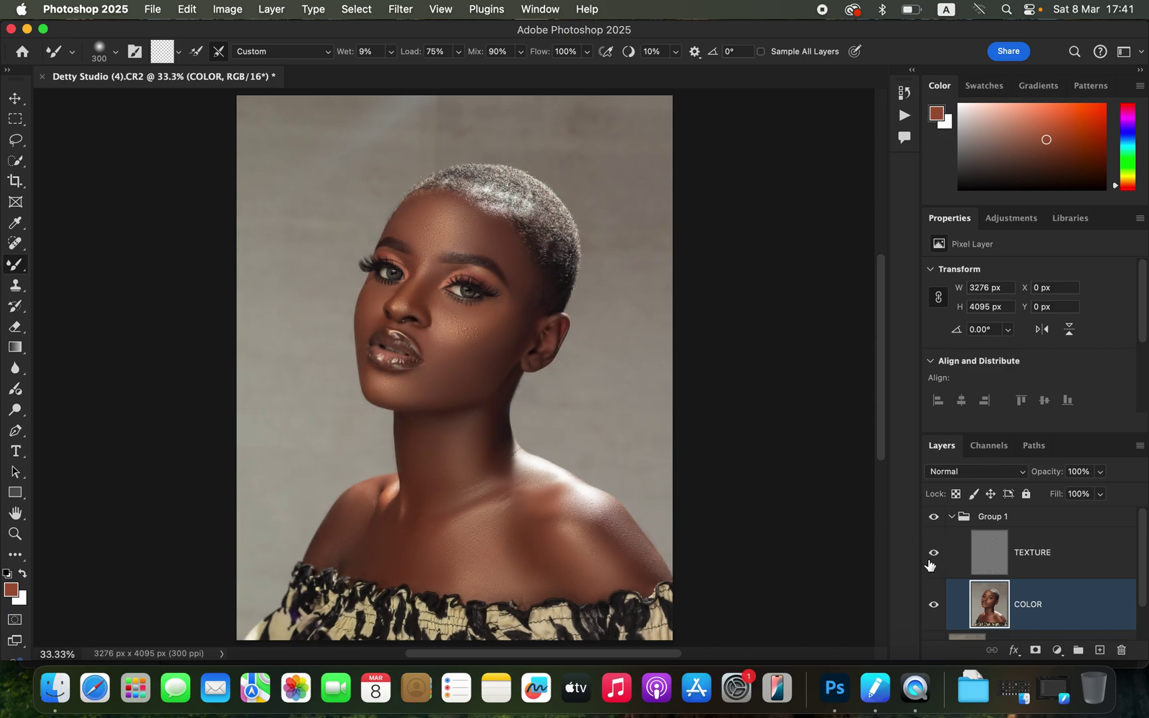
click(934, 529)
click(934, 529)
click(934, 528)
click(934, 529)
click(934, 526)
click(934, 526)
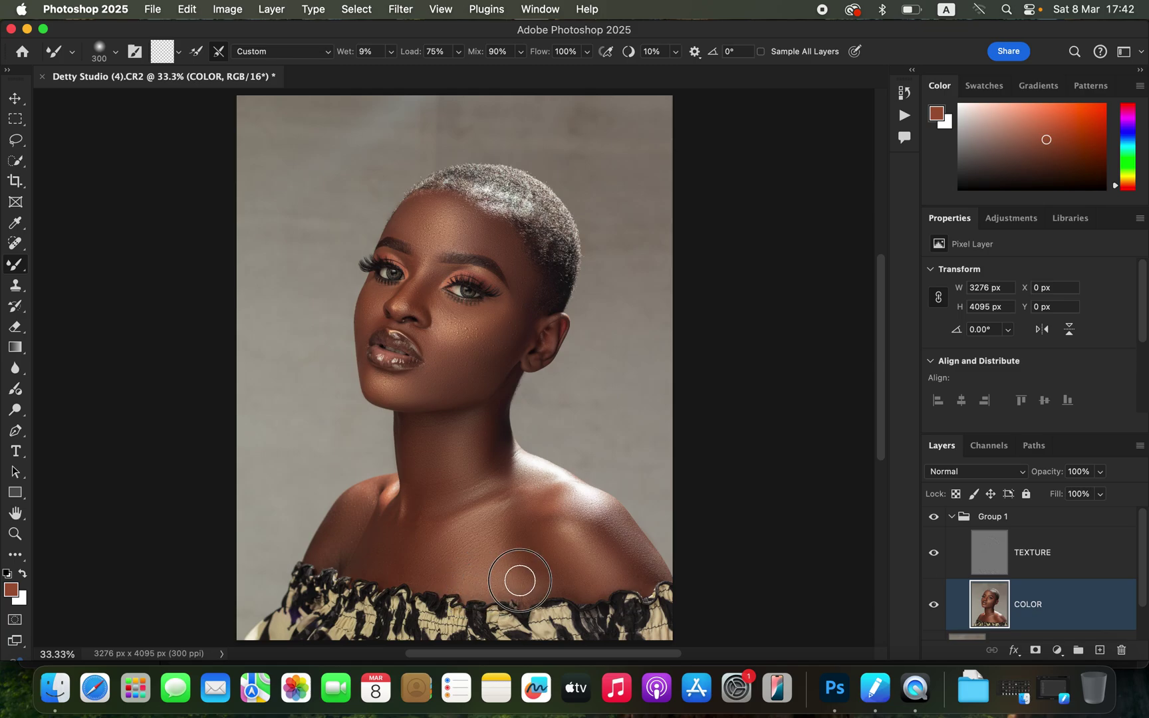
Step: Blend the shoulder highlight on the COLOR layer with the Mixer Brush
drag(602, 510, 641, 566)
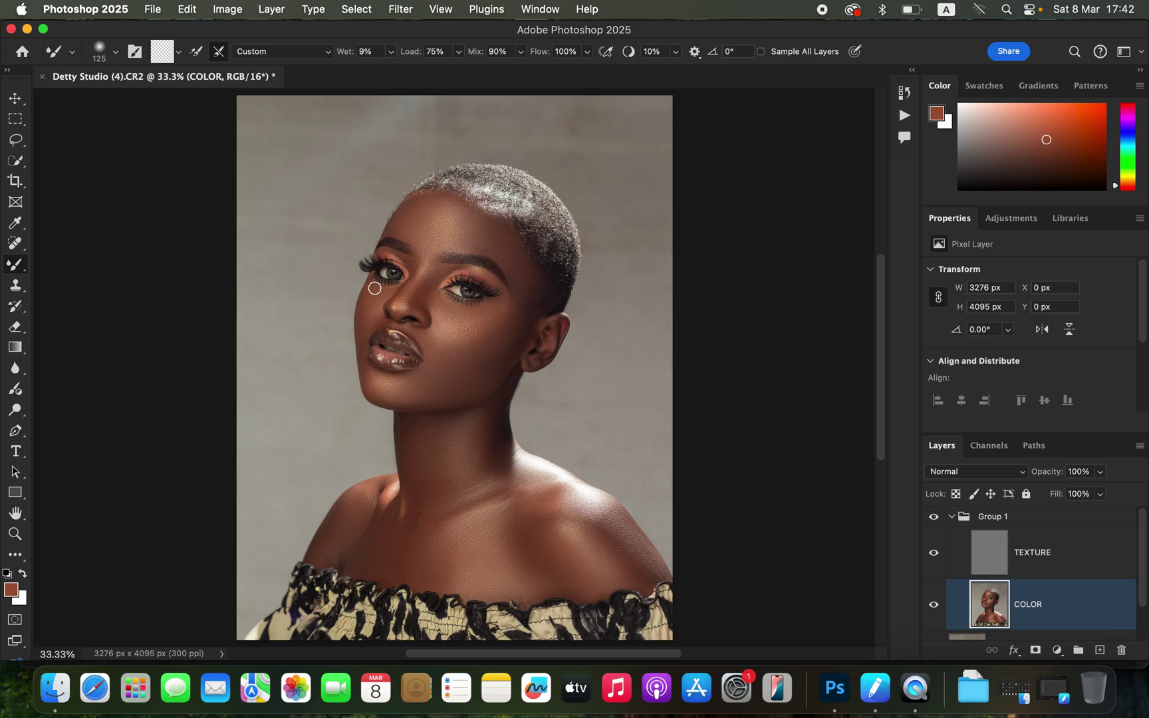
Step: Select the forehead skin between the hairline and eyebrows with the Lasso tool at a 20 px feather
click(16, 141)
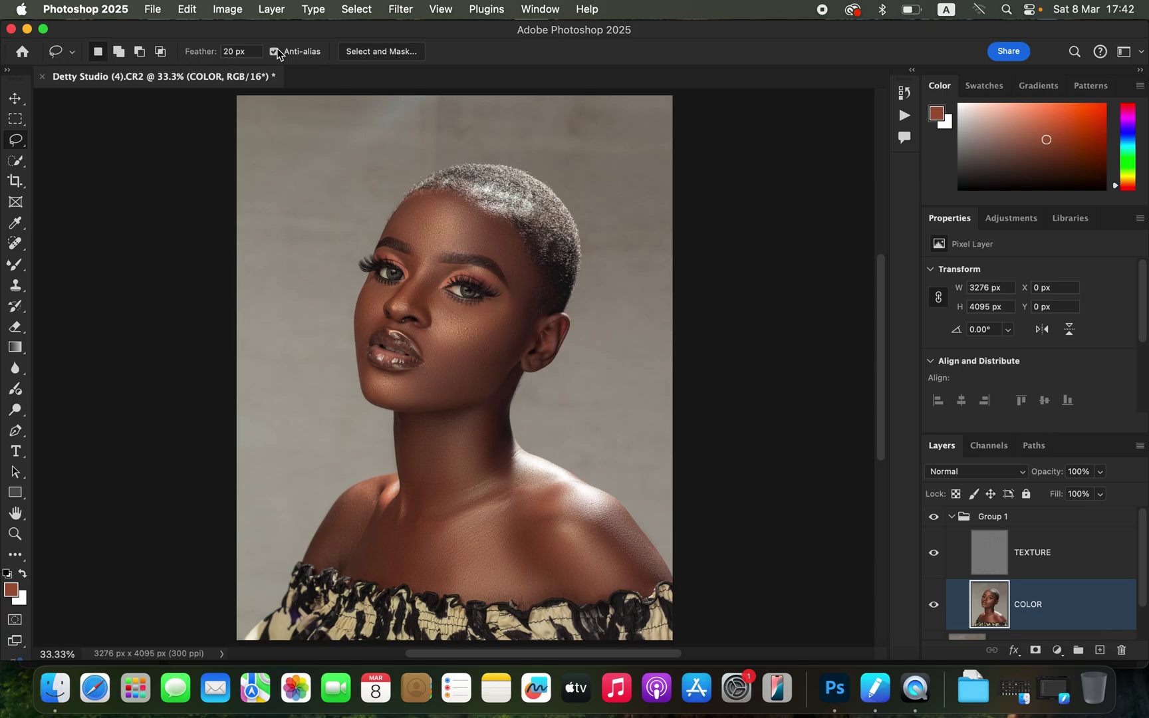
key(super+equal)
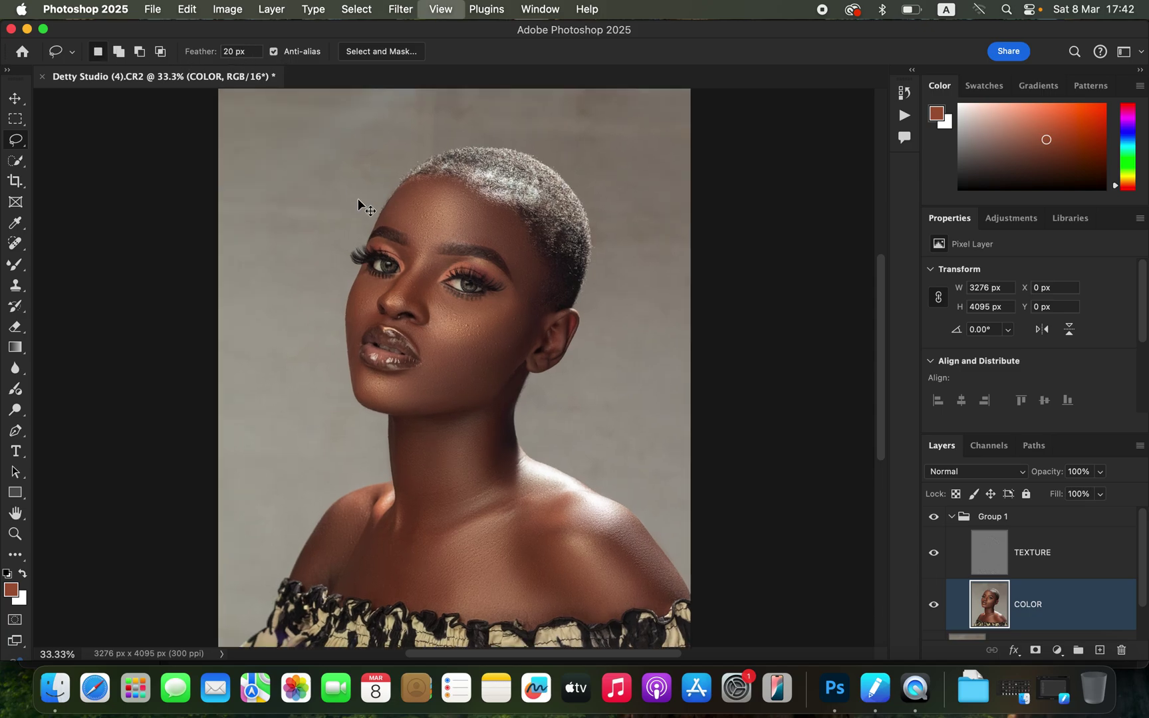
scroll(528, 332, up, 5)
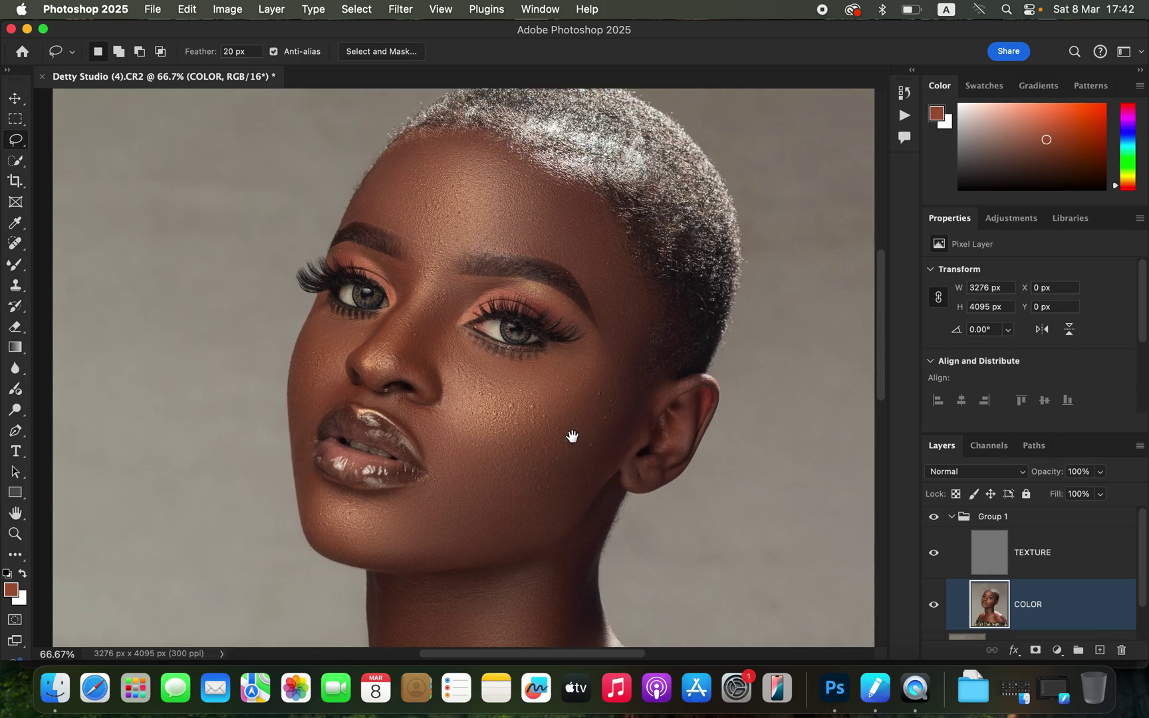
mouse_move(406, 164)
mouse_down()
mouse_move(354, 226)
mouse_move(415, 253)
mouse_move(418, 288)
mouse_move(472, 265)
mouse_move(529, 270)
mouse_move(563, 283)
mouse_move(613, 360)
mouse_move(631, 338)
mouse_move(616, 239)
mouse_move(478, 156)
mouse_move(414, 161)
mouse_up()
Step: Blur the selected forehead skin on the COLOR layer with a 21 px Gaussian Blur and clear the selection
click(401, 9)
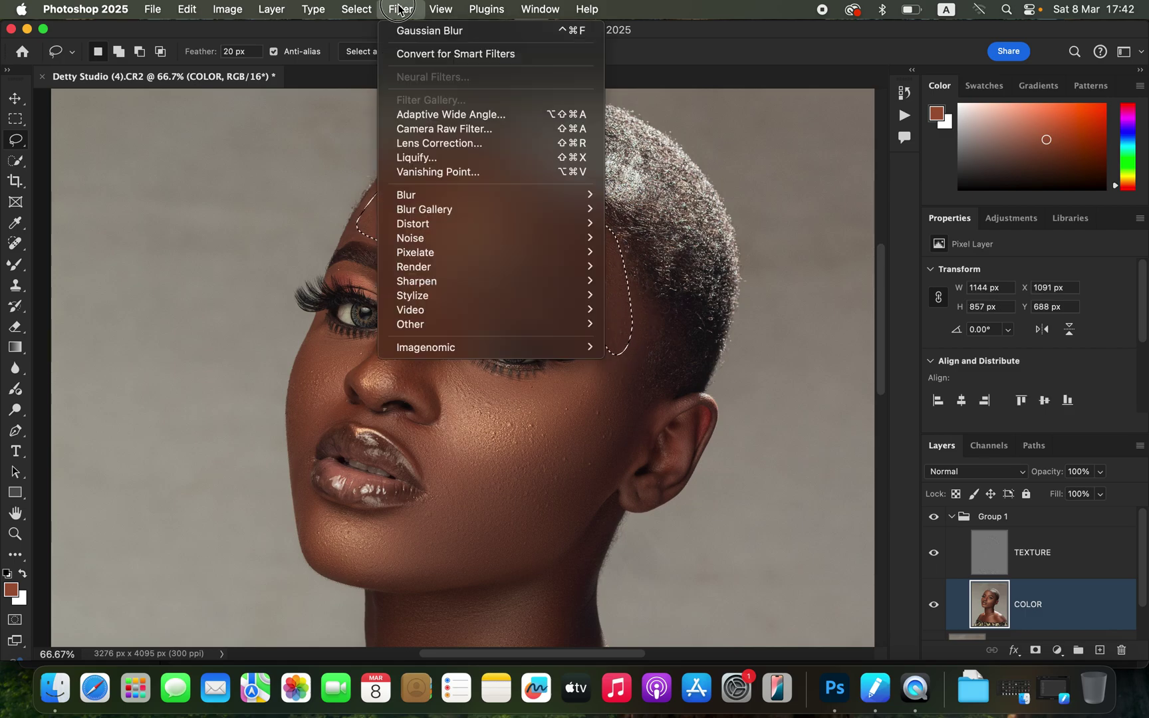
mouse_move(462, 195)
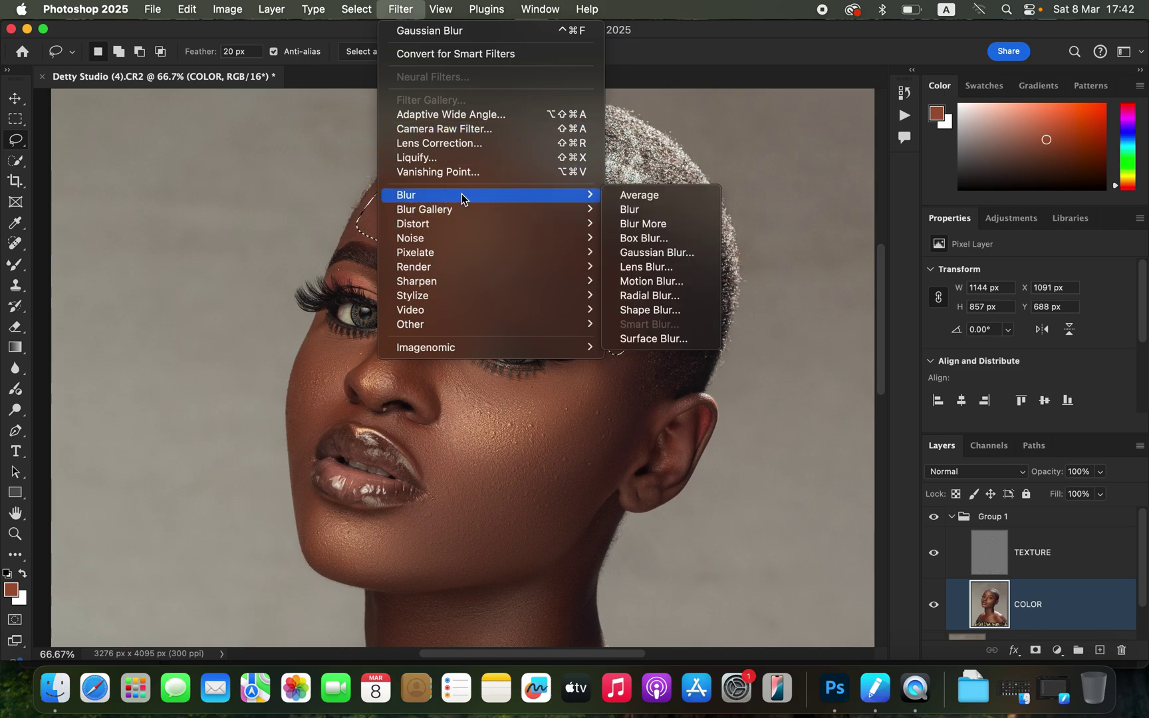
click(657, 253)
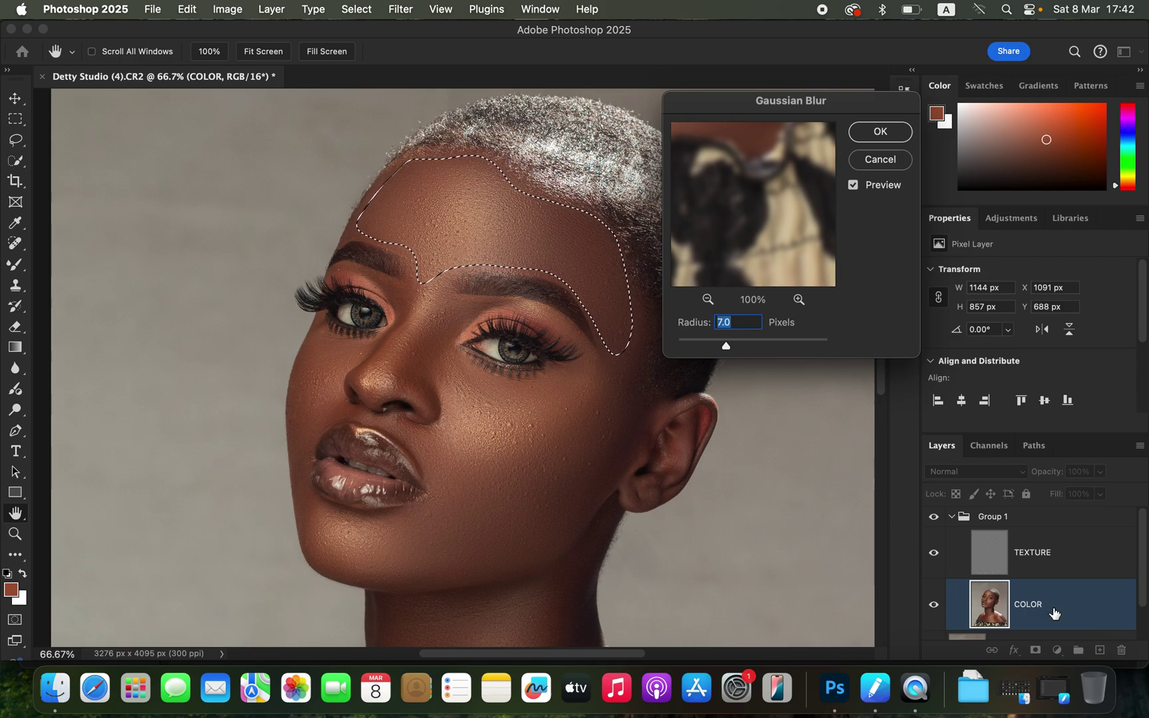
drag(726, 346, 745, 351)
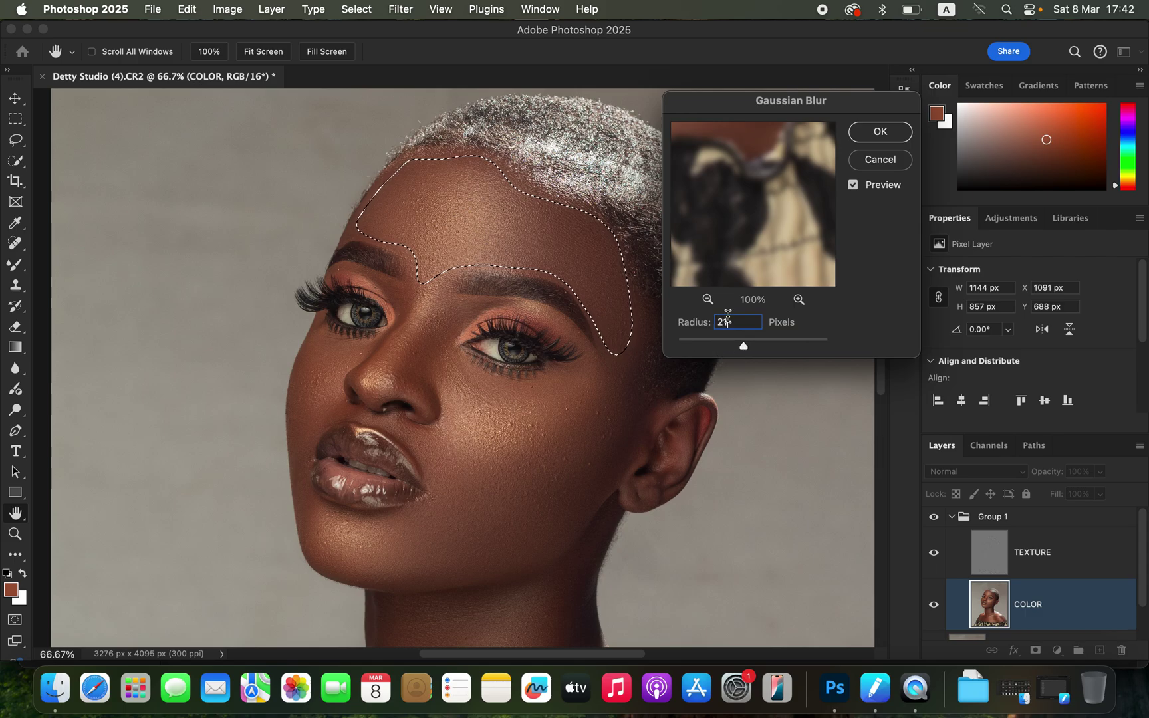
click(879, 132)
key(l)
key(super+d)
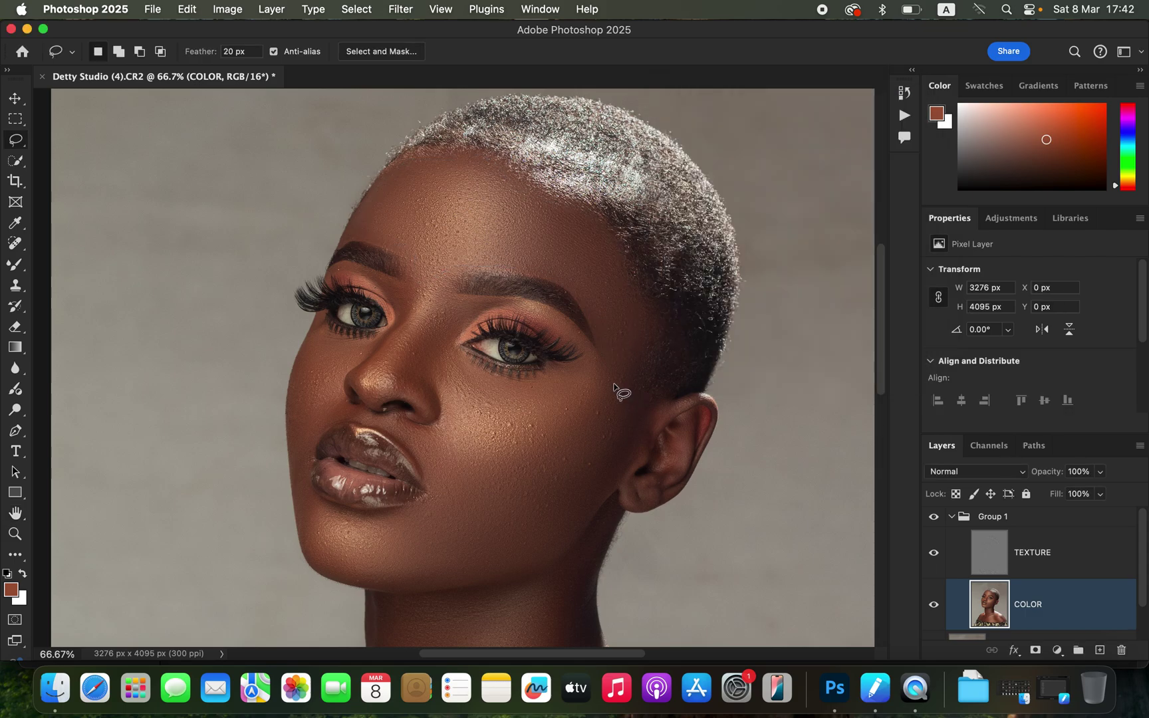
Step: Lasso the near cheek from beside the mouth up to the temple and apply a 21 px Gaussian Blur
mouse_move(543, 419)
mouse_down()
mouse_move(438, 474)
mouse_move(450, 548)
mouse_move(555, 522)
mouse_move(619, 465)
mouse_move(655, 397)
mouse_up()
drag(642, 325, 637, 326)
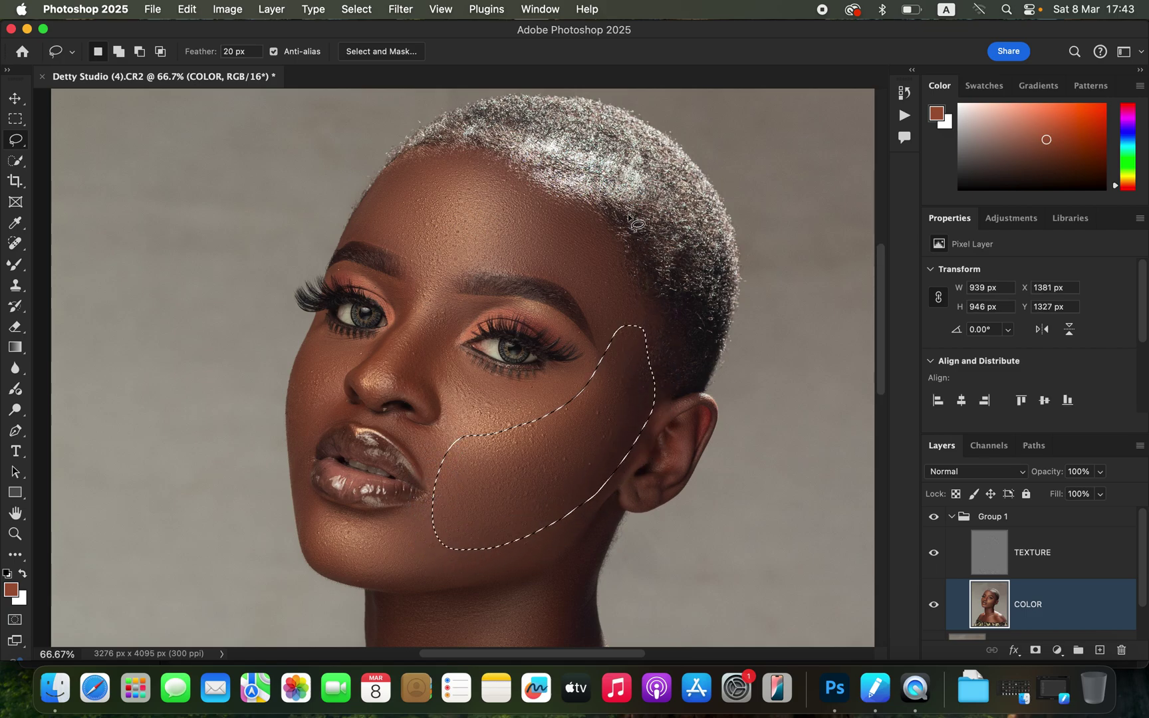
click(405, 11)
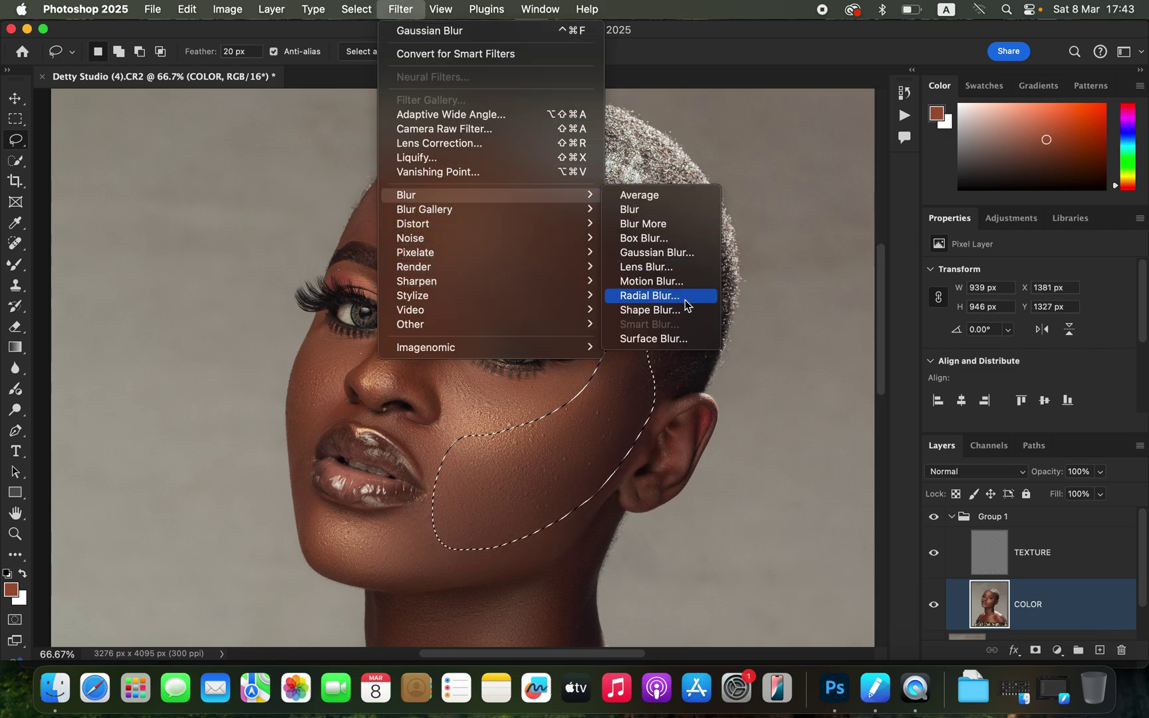
click(682, 257)
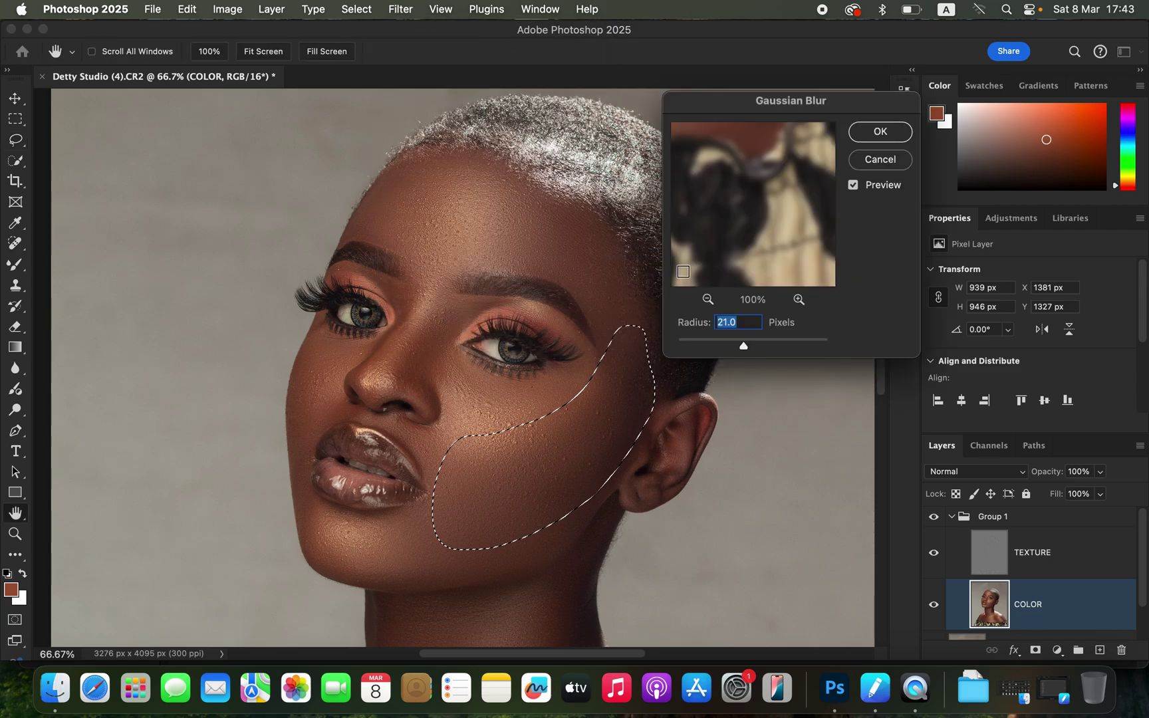
click(879, 132)
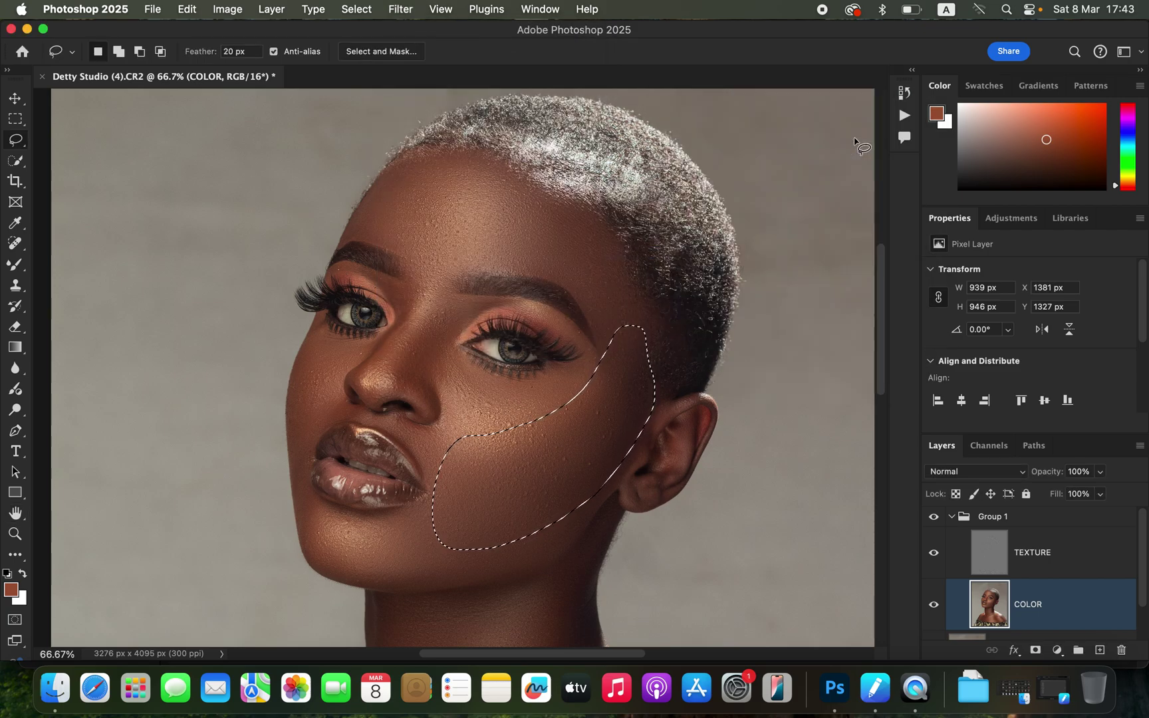
Step: Fade the cheek's Gaussian Blur to 90% opacity in Normal mode and clear the selection
right_click(547, 464)
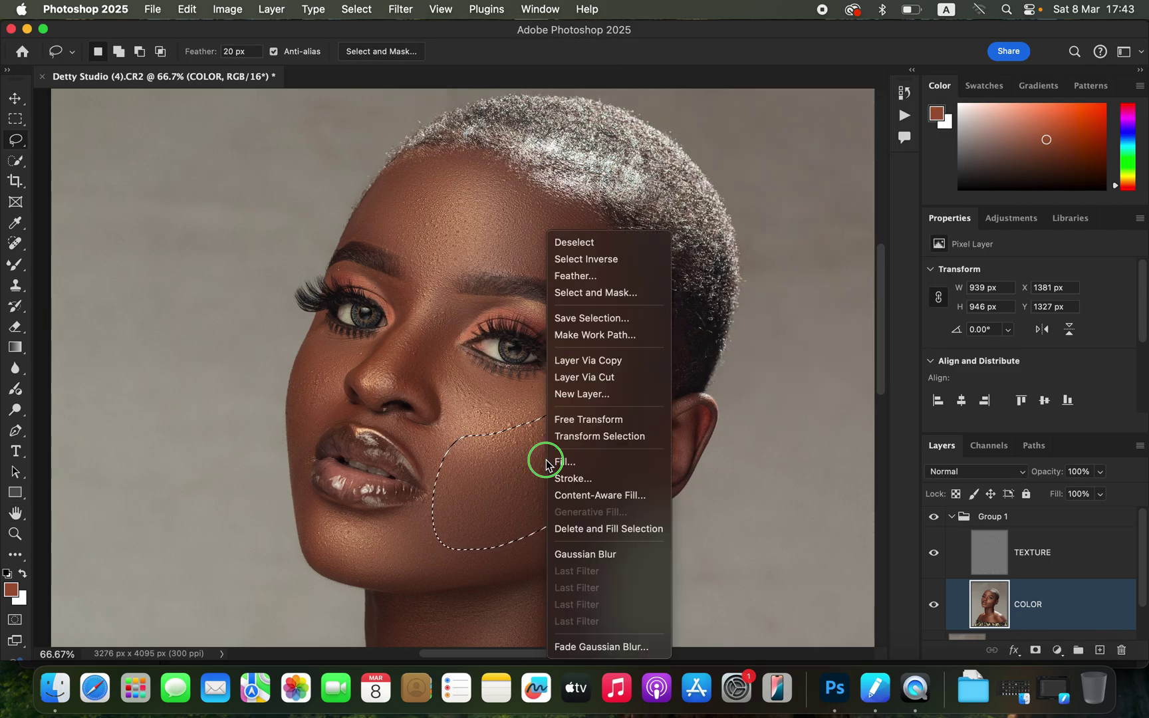
click(598, 646)
drag(599, 242, 588, 247)
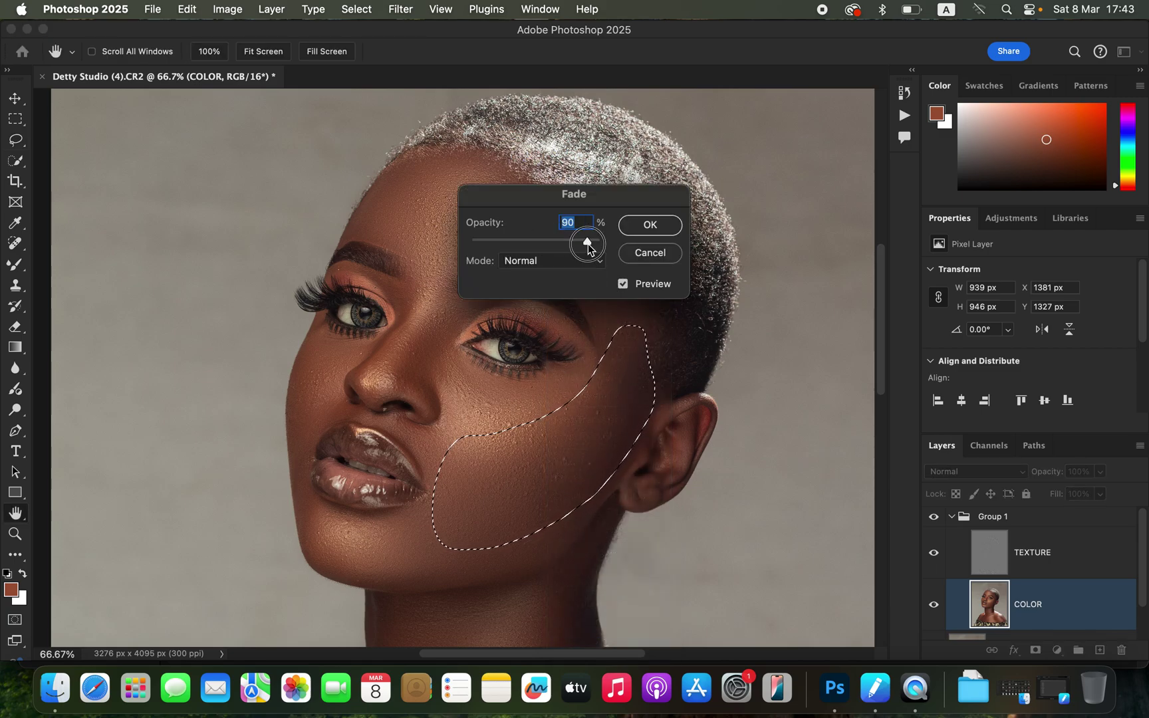
click(651, 225)
key(l)
click(619, 279)
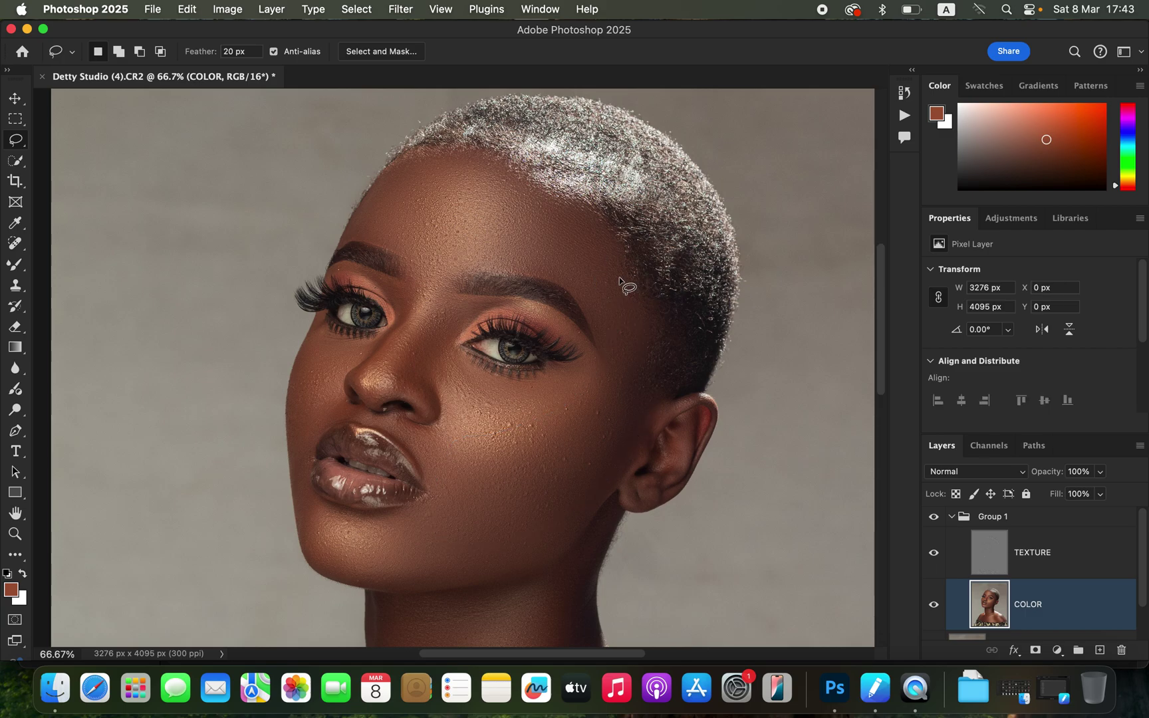
Step: Lasso the skin under the near eye, apply a 21 px Gaussian Blur and deselect it
mouse_move(449, 336)
mouse_down()
mouse_move(434, 360)
mouse_move(444, 396)
mouse_move(490, 422)
mouse_move(565, 409)
mouse_move(569, 382)
mouse_move(492, 375)
mouse_move(449, 337)
mouse_up()
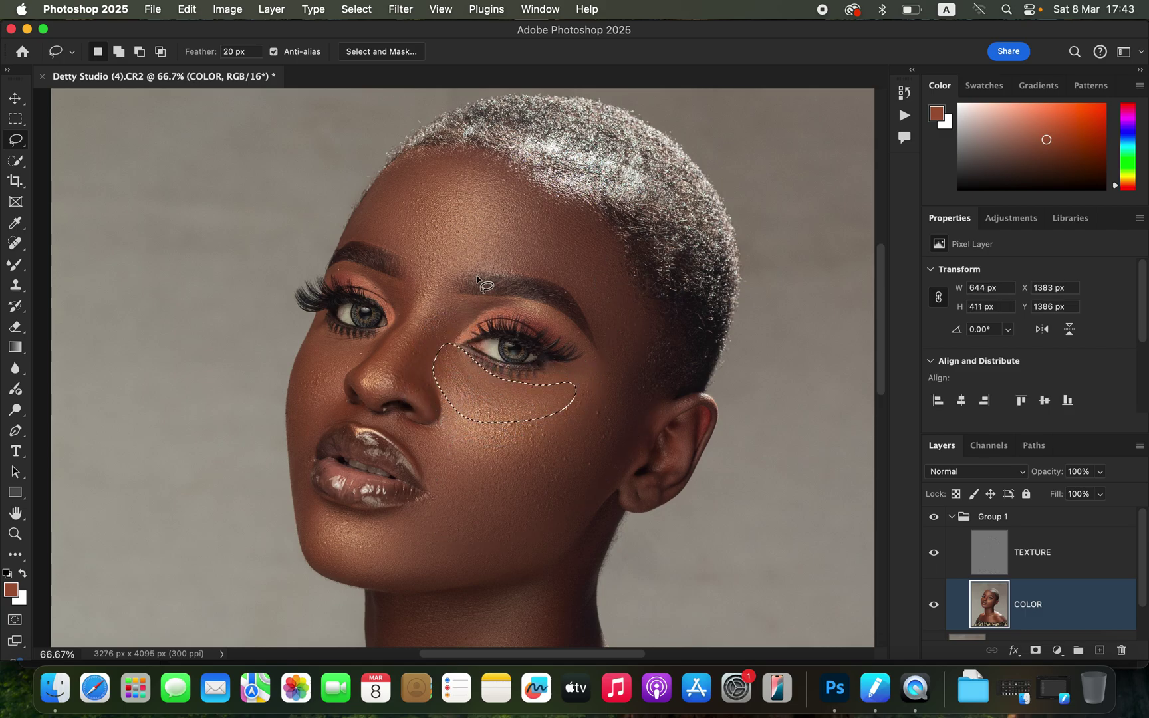
click(401, 9)
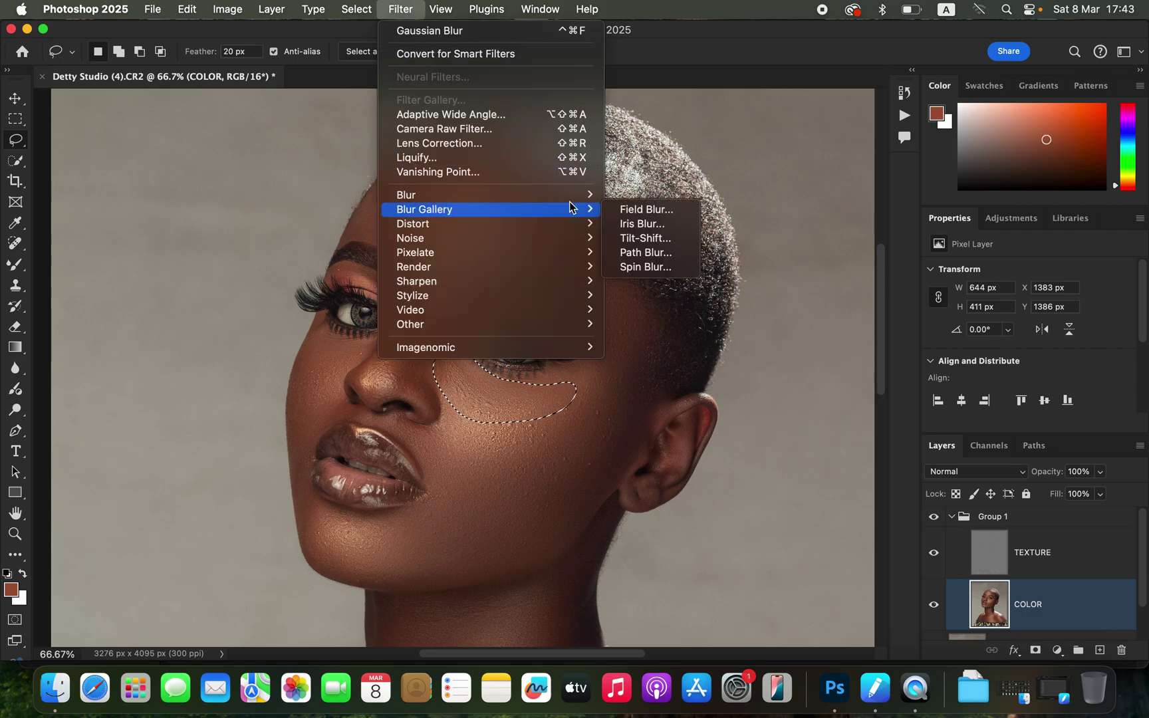
mouse_move(526, 194)
click(700, 254)
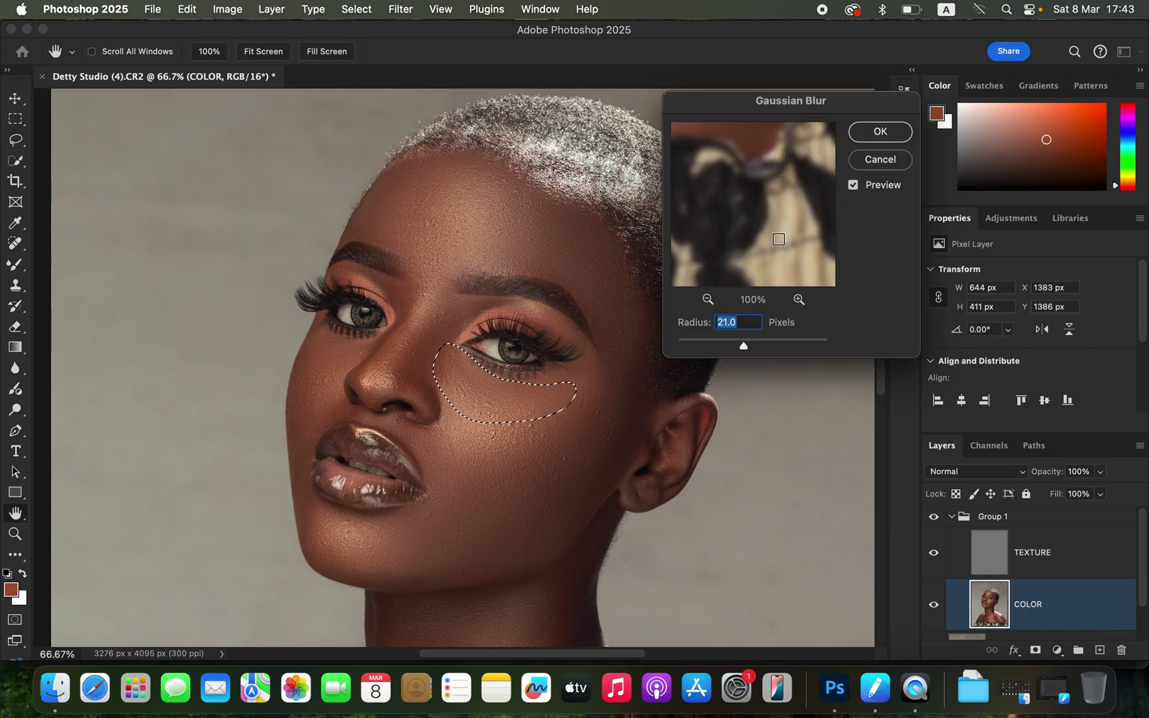
click(878, 133)
key(super+d)
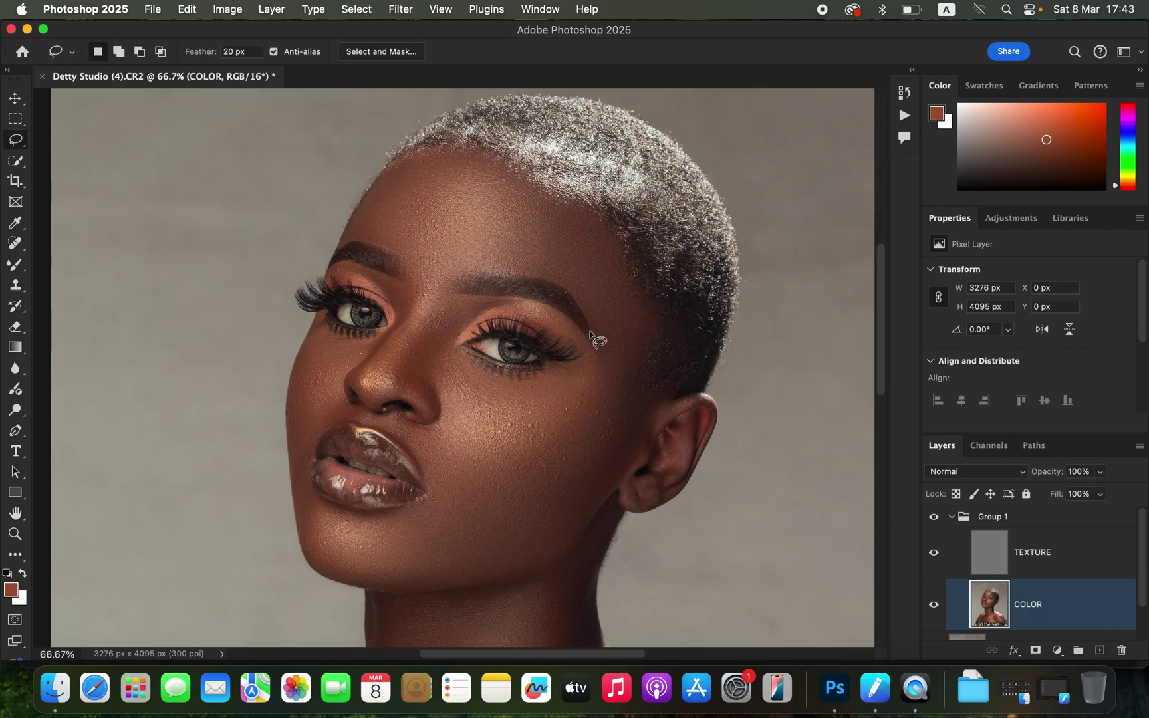
Step: Lasso the far cheek between the eye and the lips, apply the same Gaussian Blur and deselect it
mouse_move(337, 342)
mouse_down()
mouse_move(346, 366)
mouse_move(332, 393)
mouse_move(345, 408)
mouse_move(312, 430)
mouse_move(301, 414)
mouse_move(316, 340)
mouse_up()
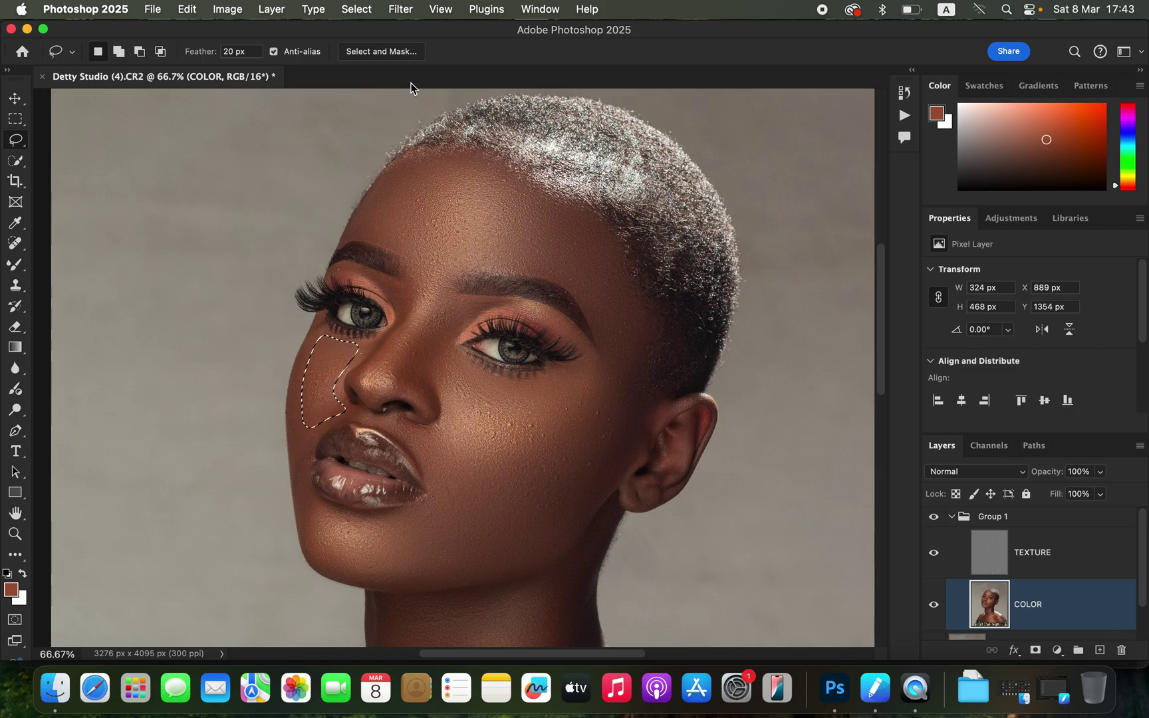
click(400, 9)
mouse_move(426, 198)
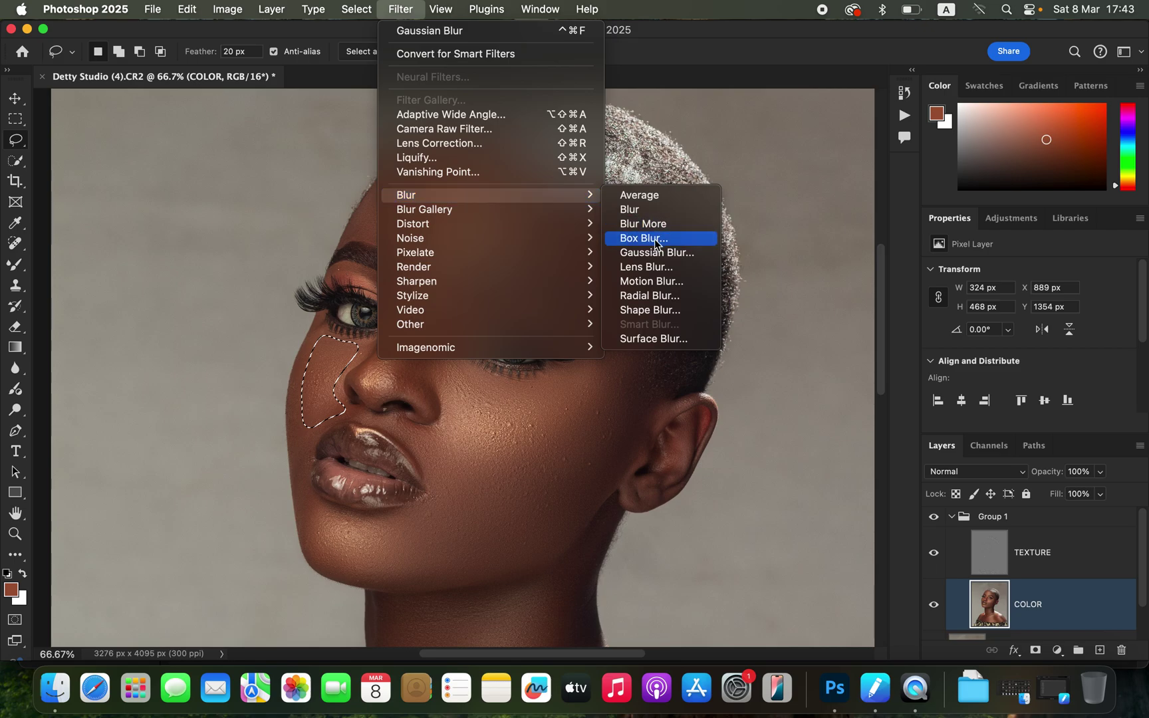
click(638, 255)
click(891, 135)
click(580, 345)
Step: Lasso the near side of the nose from the inner eye to the nostril, apply Gaussian Blur and deselect it
mouse_move(454, 304)
mouse_down()
mouse_move(394, 374)
mouse_move(406, 387)
mouse_move(432, 380)
mouse_move(482, 304)
mouse_up()
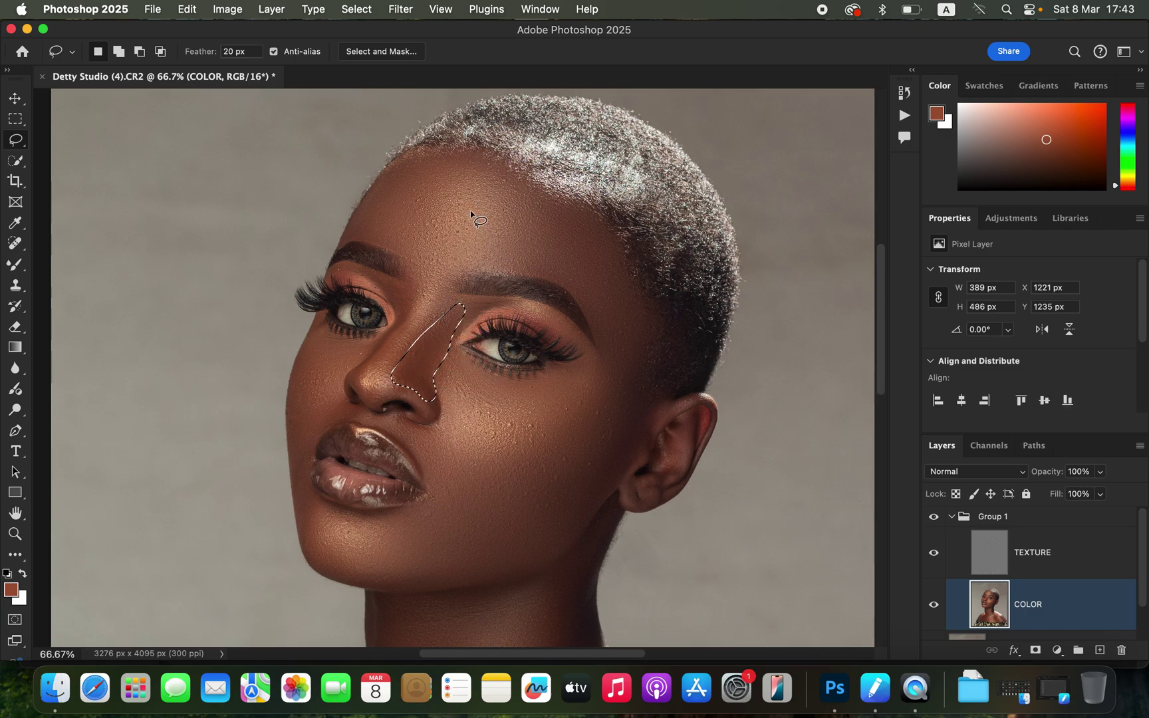
click(401, 9)
mouse_move(469, 195)
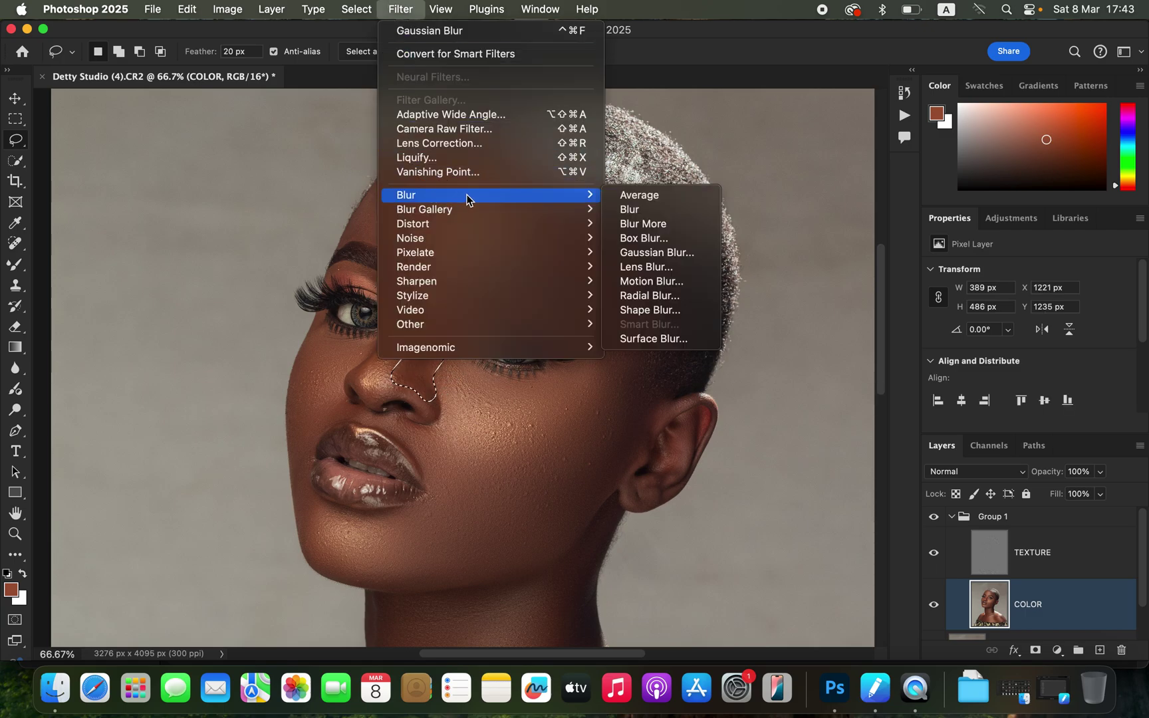
click(692, 255)
click(881, 135)
click(557, 413)
Step: Lasso the skin from below the nose around the mouth corner to the chin, apply Gaussian Blur and deselect it
mouse_move(431, 432)
mouse_down()
mouse_move(413, 425)
mouse_move(457, 562)
mouse_move(468, 442)
mouse_move(407, 425)
mouse_up()
click(401, 9)
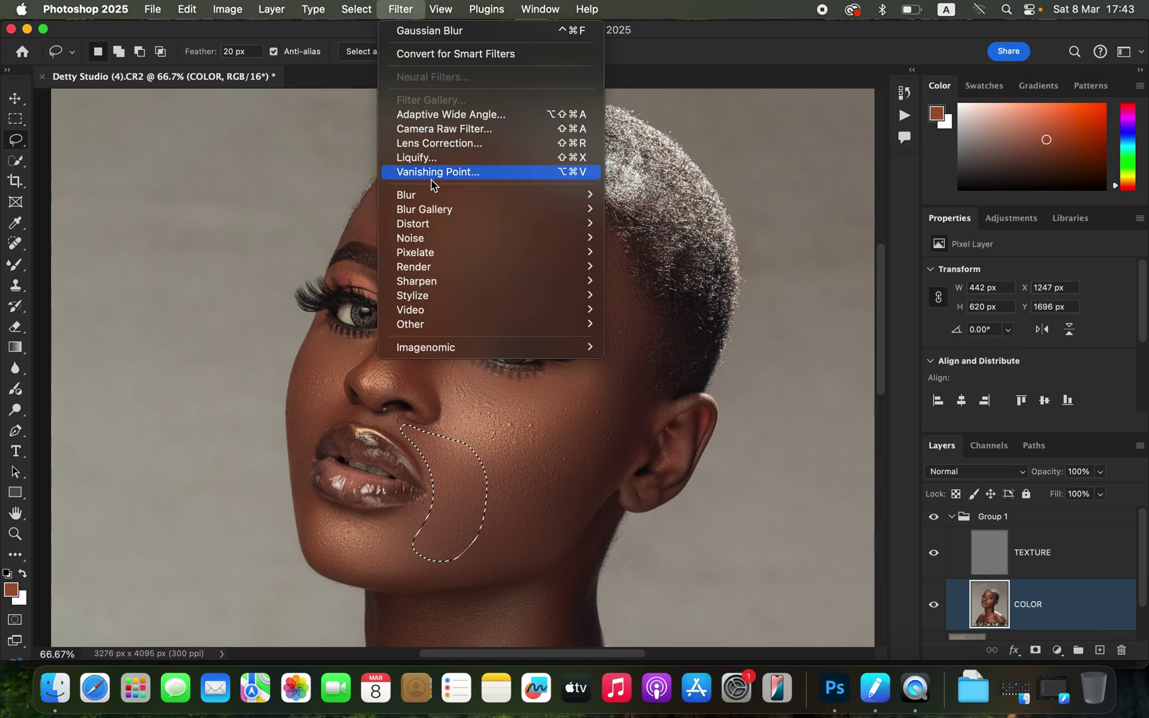
mouse_move(435, 196)
click(671, 252)
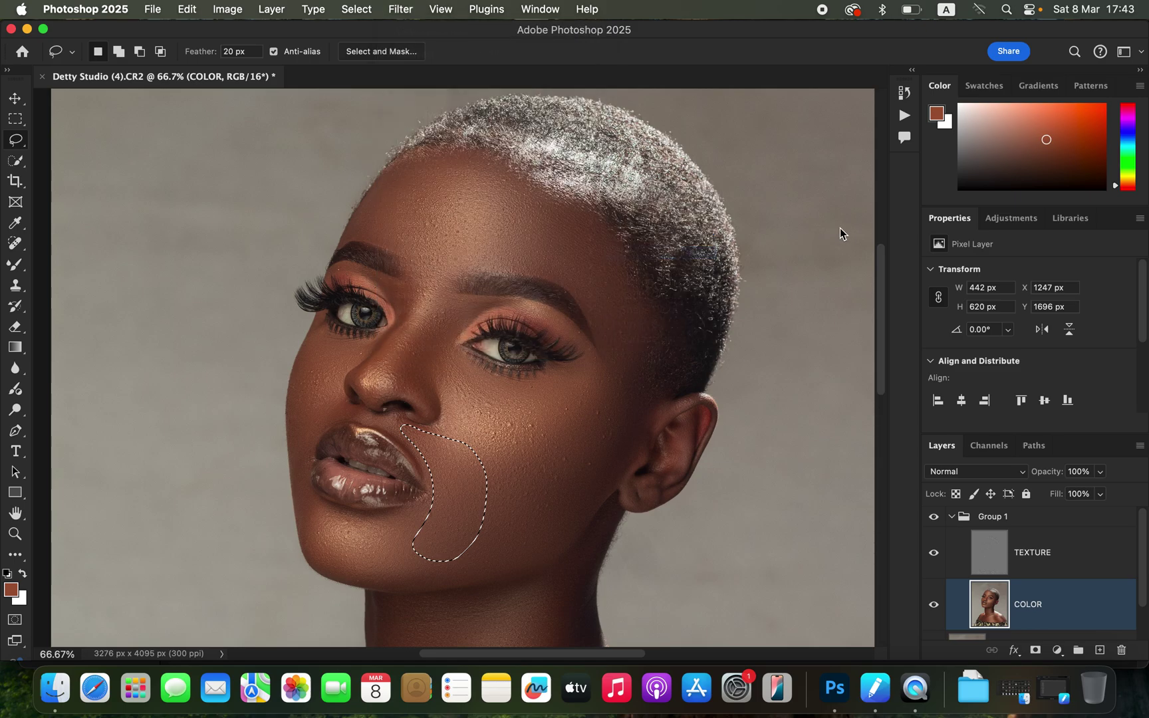
click(879, 131)
key(cmd+d)
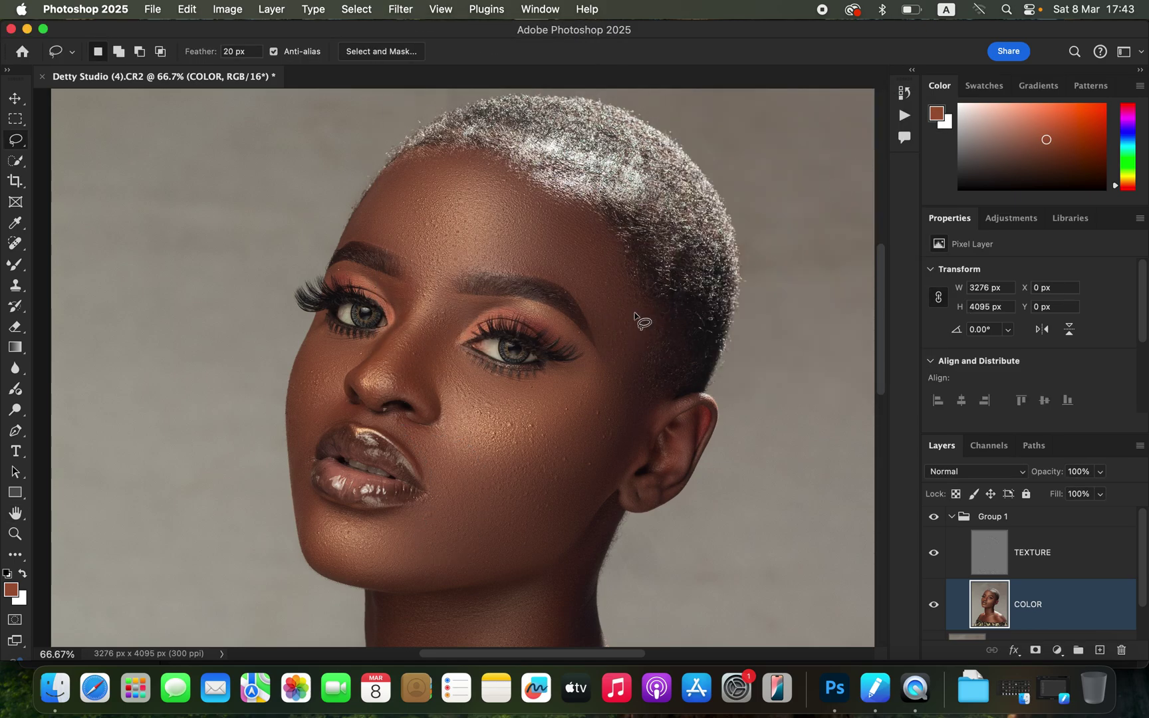
Step: Compare the portrait before and after the smoothing by toggling the visibility of Group 1
key(cmd+minus)
key(cmd+minus)
key(cmd+minus)
key(cmd+minus)
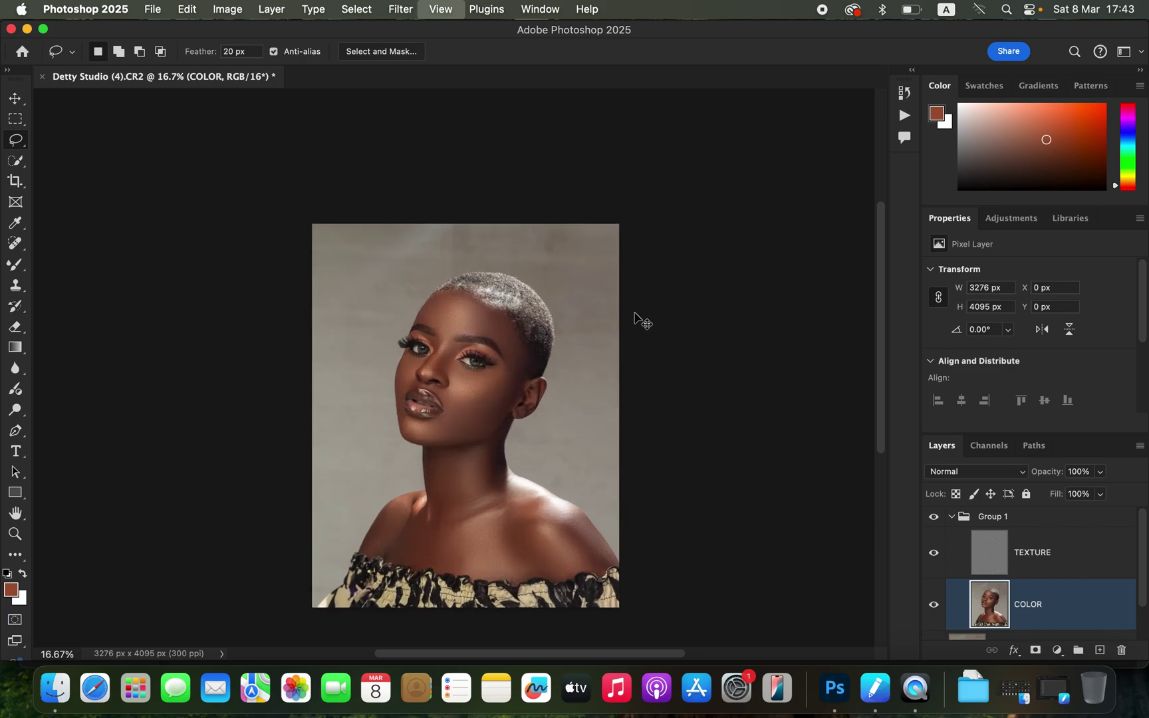
key(cmd+plus)
key(cmd+plus)
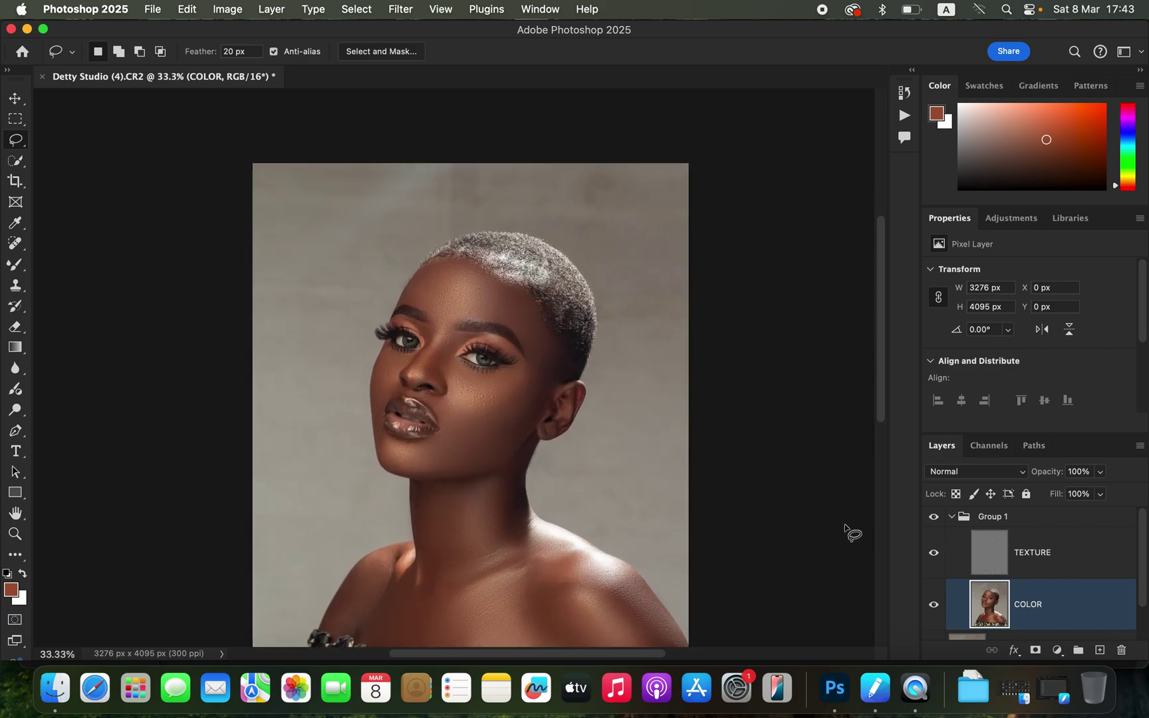
click(933, 518)
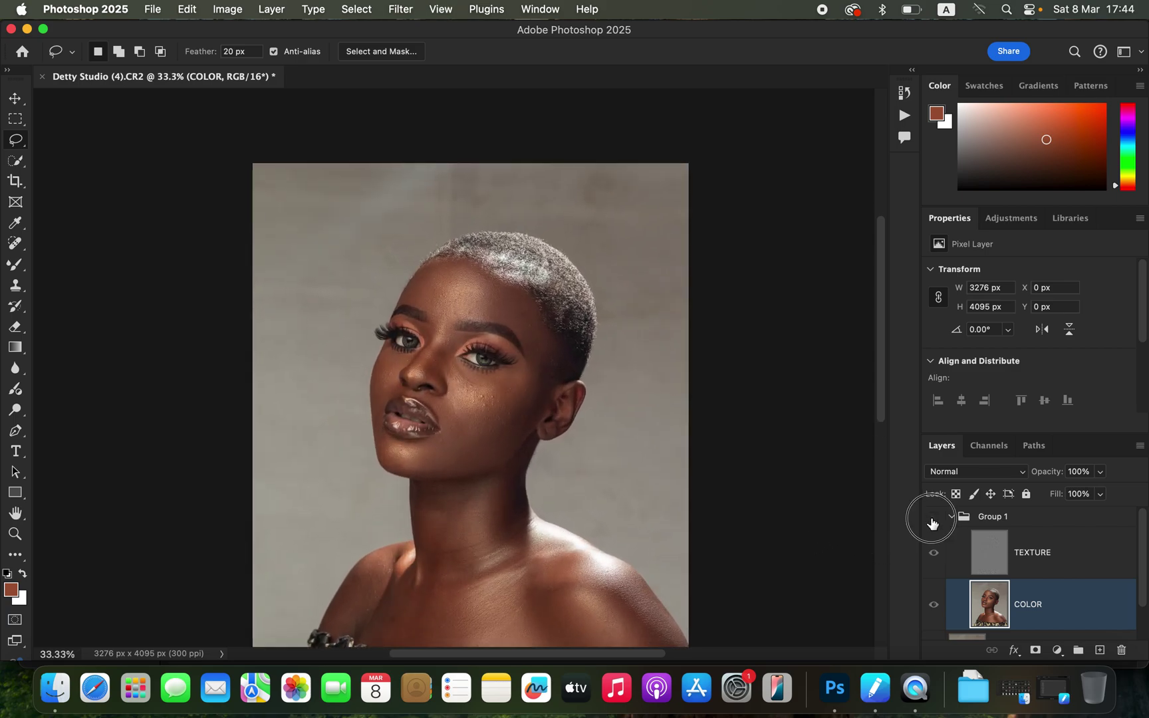
click(932, 518)
click(932, 518)
click(932, 518)
Step: Select the TEXTURE layer and set up the Clone Stamp with a soft brush, sampling the Current Layer
click(1054, 555)
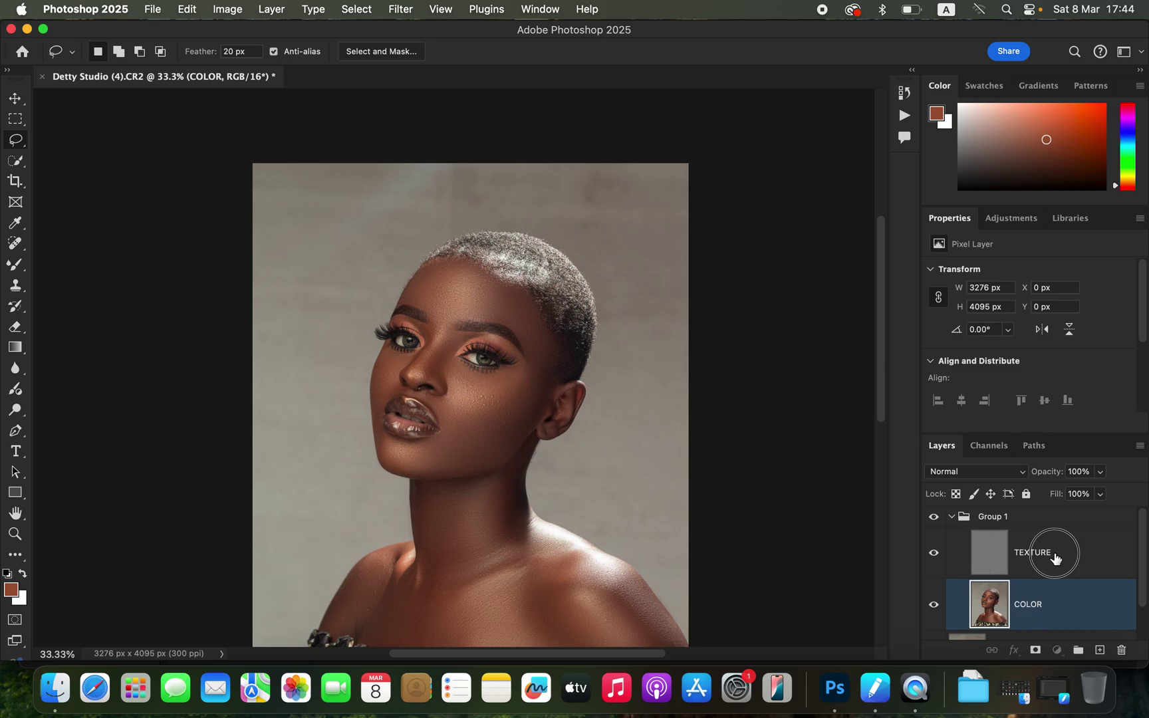
click(16, 287)
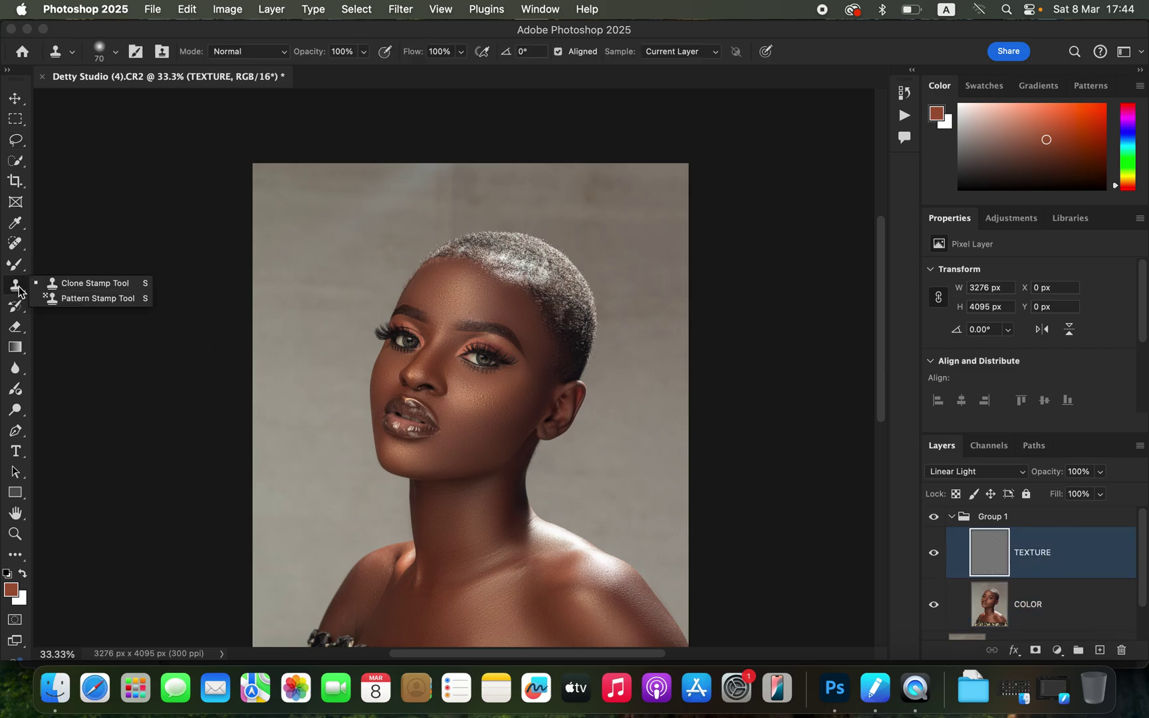
click(115, 52)
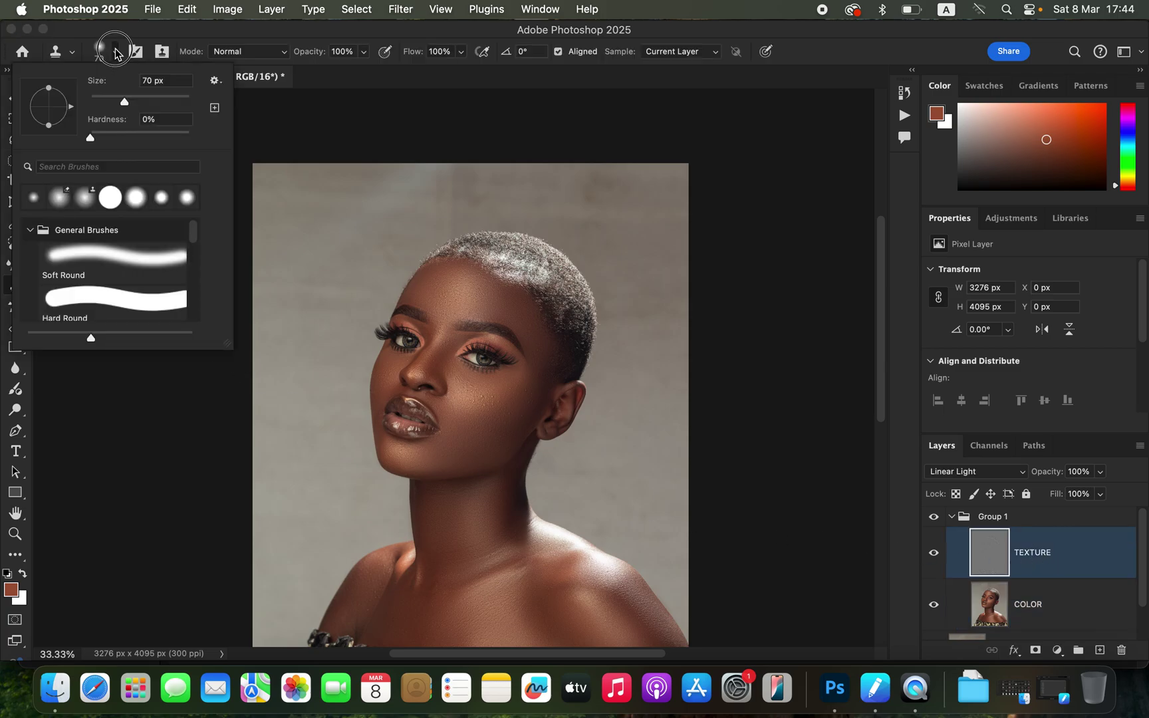
click(119, 54)
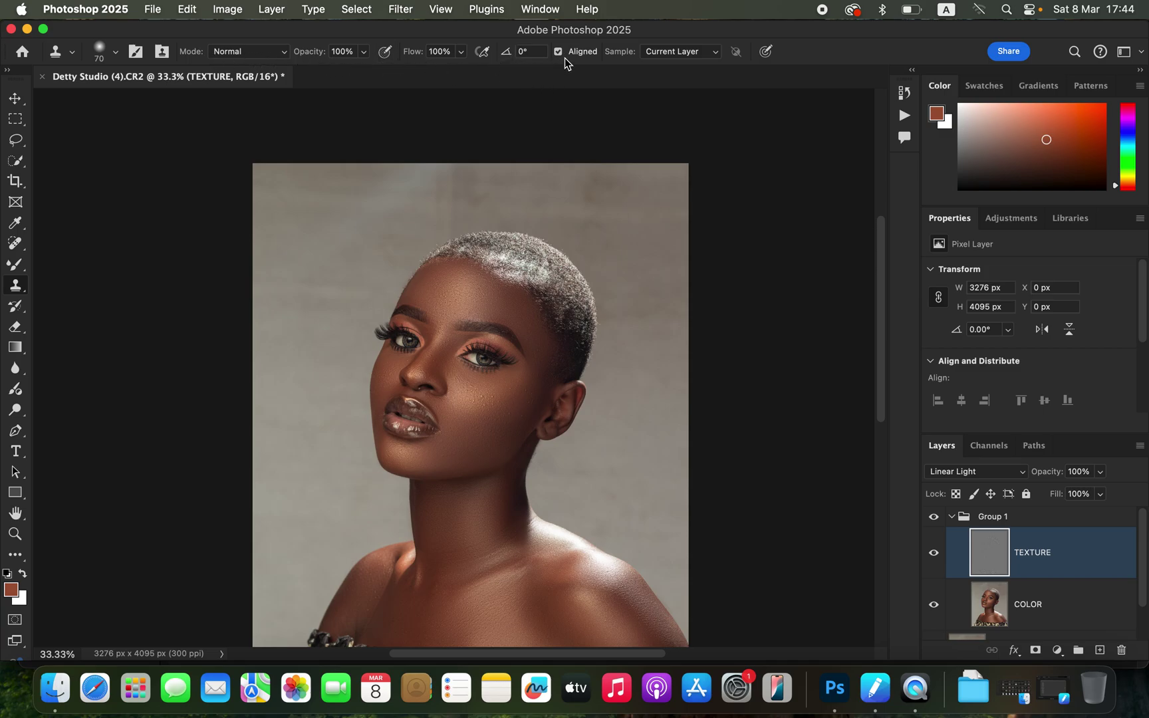
click(683, 53)
click(683, 58)
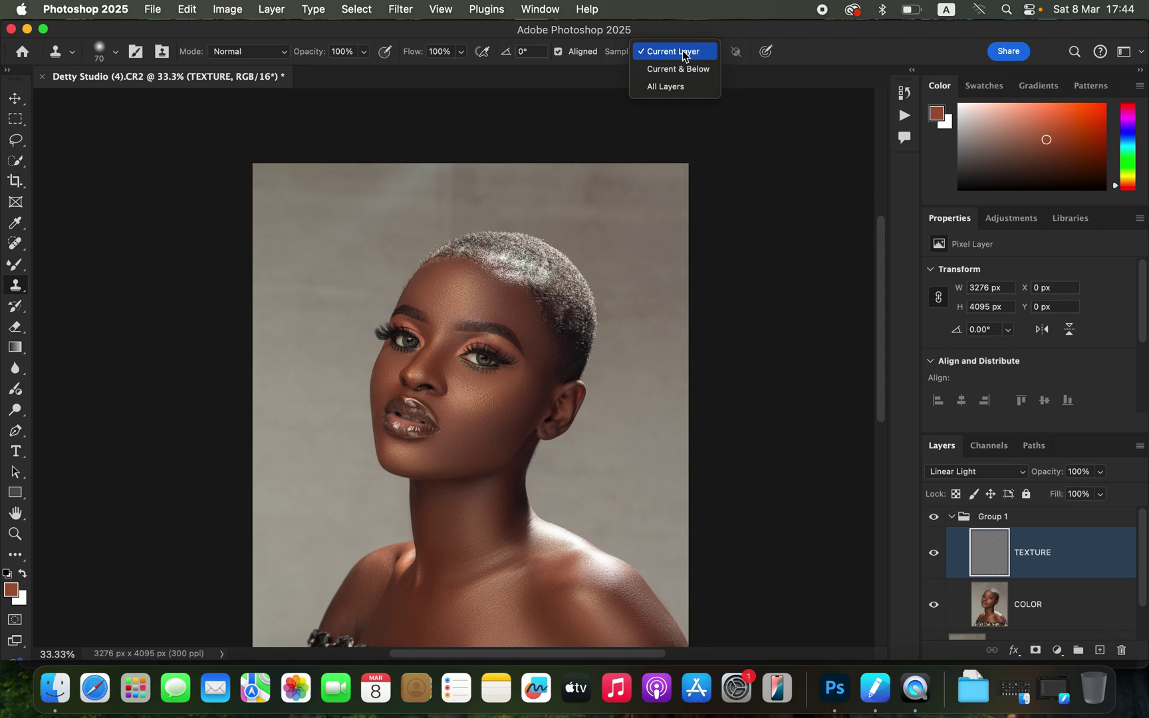
Step: Reduce the Clone Stamp brush to 35 px and clone clean skin texture over the bumps on the near cheek's outer highlight
key(super+equal)
key(super+equal)
key(super+equal)
key(super+equal)
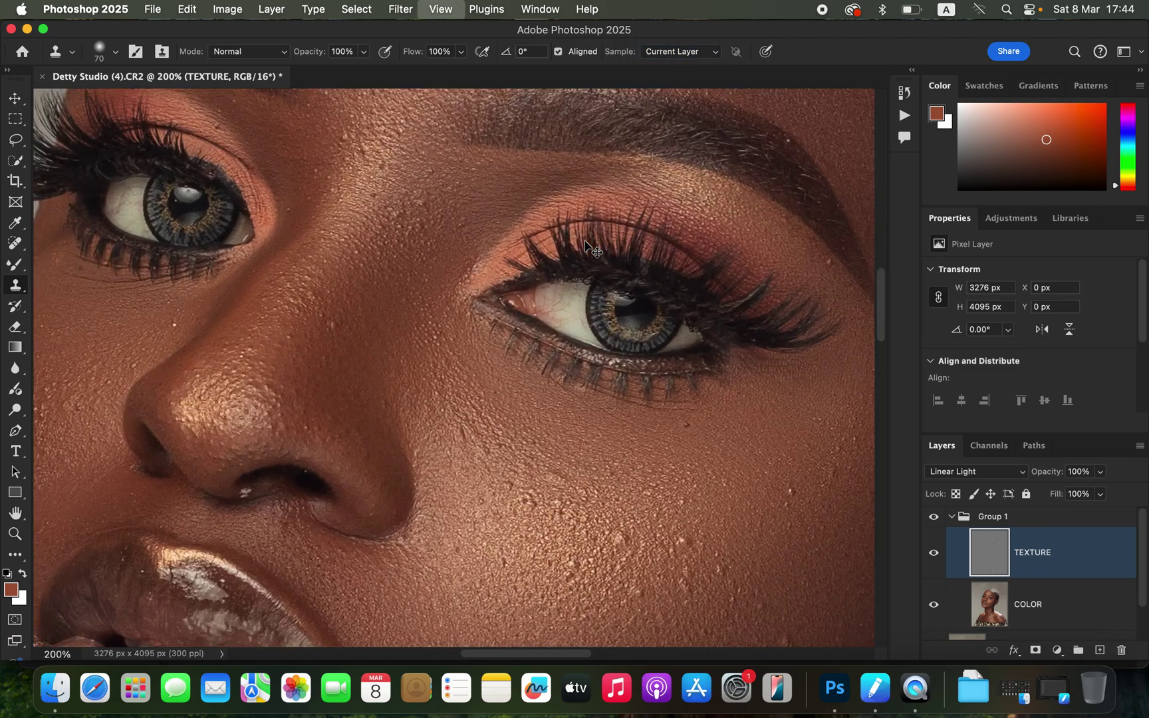
mouse_move(586, 471)
mouse_down()
mouse_move(574, 244)
mouse_move(539, 218)
mouse_up()
key(bracketleft)
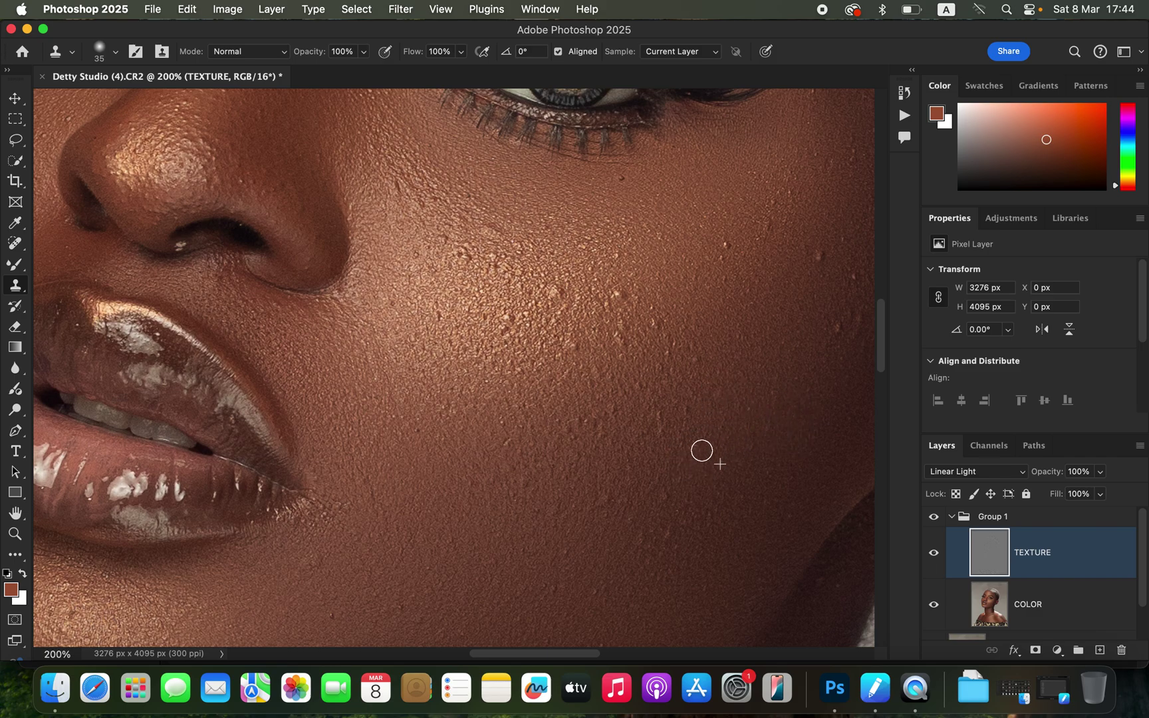
click(674, 341)
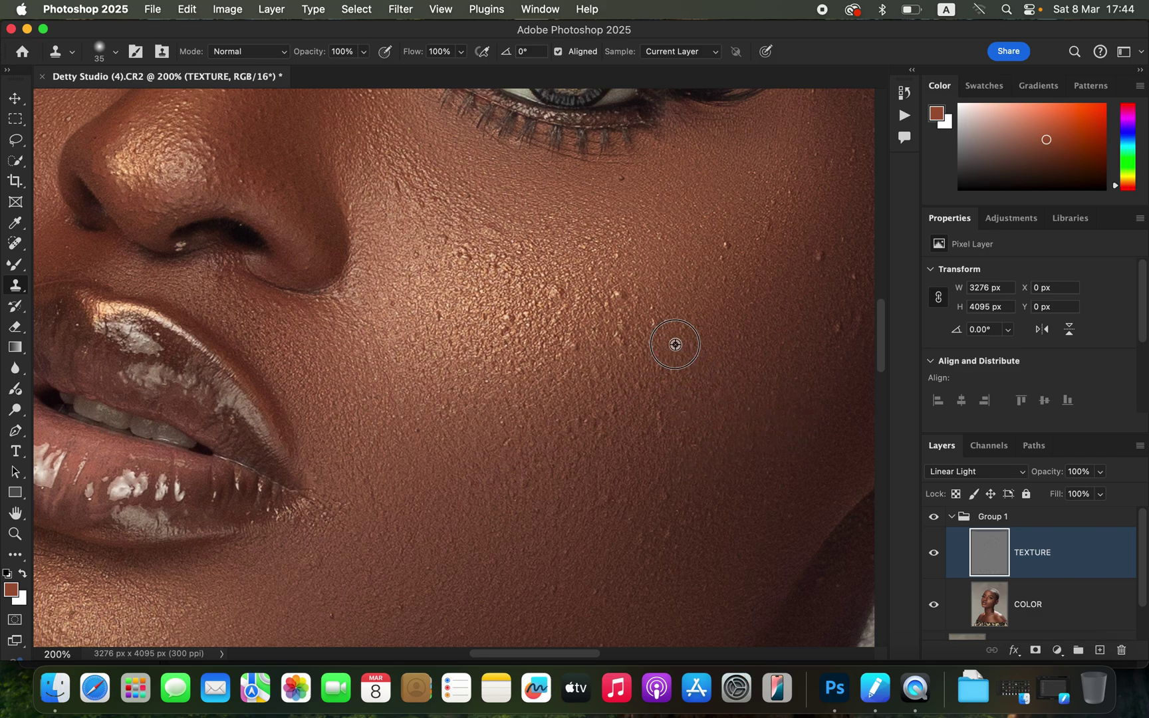
click(619, 332)
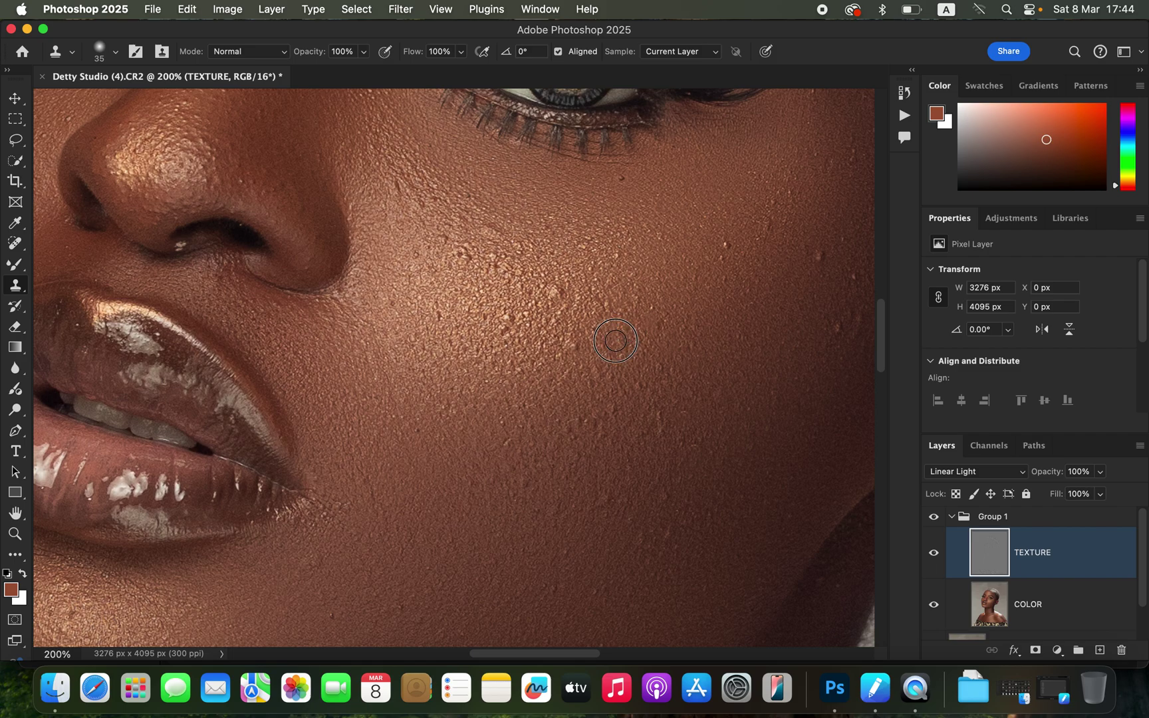
Step: Clone fresh texture over the spots on the outer cheek and the bright bumps in the cheek highlight
click(766, 223)
alt+click(836, 360)
click(859, 320)
alt+click(580, 312)
drag(524, 325, 499, 340)
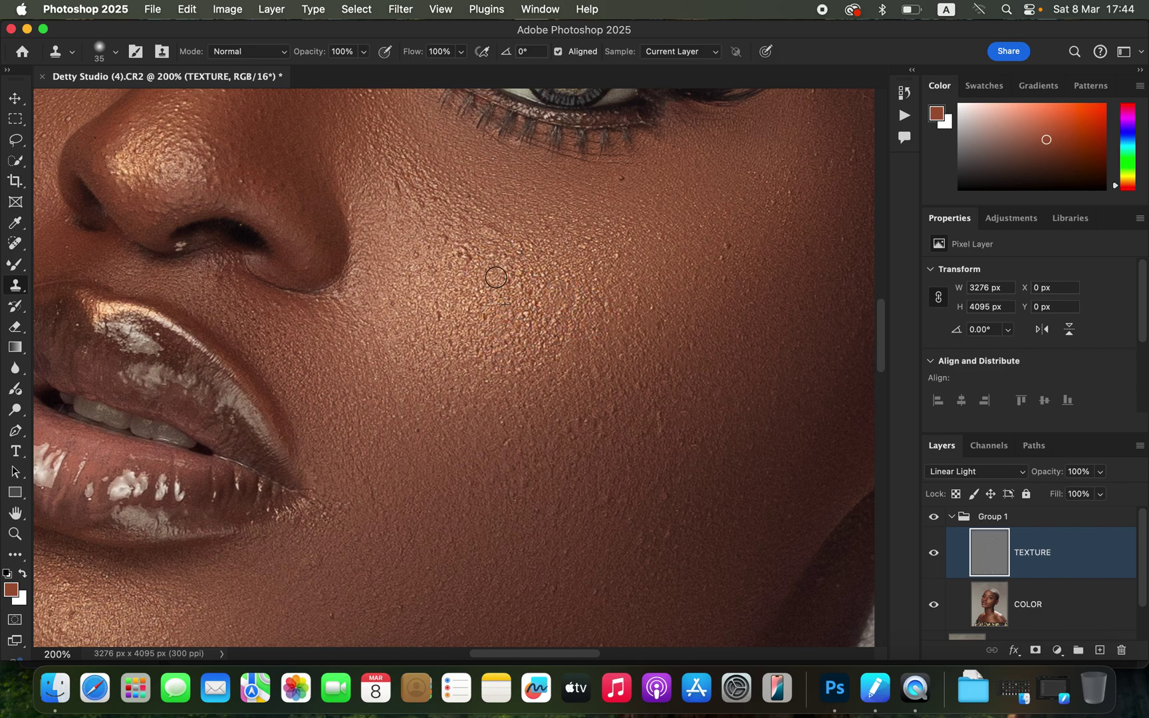
Step: Clean the remaining cheek bumps beside the nose and on the lower cheek with newly sampled texture
alt+click(440, 229)
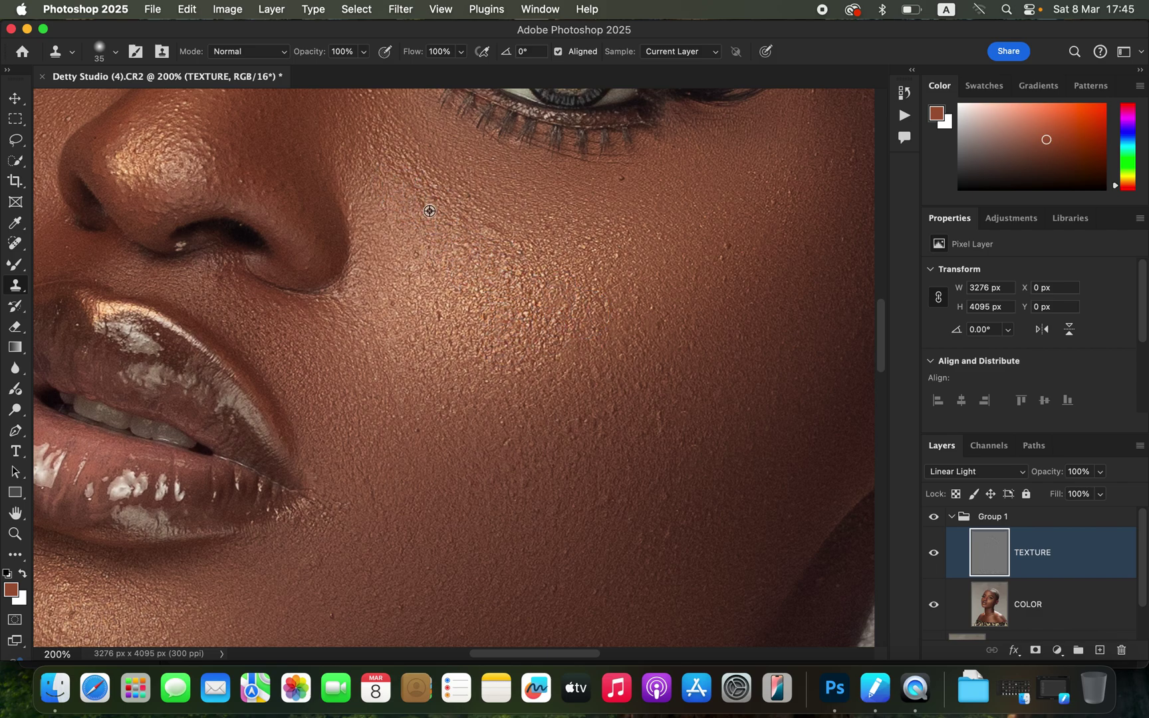
alt+click(633, 423)
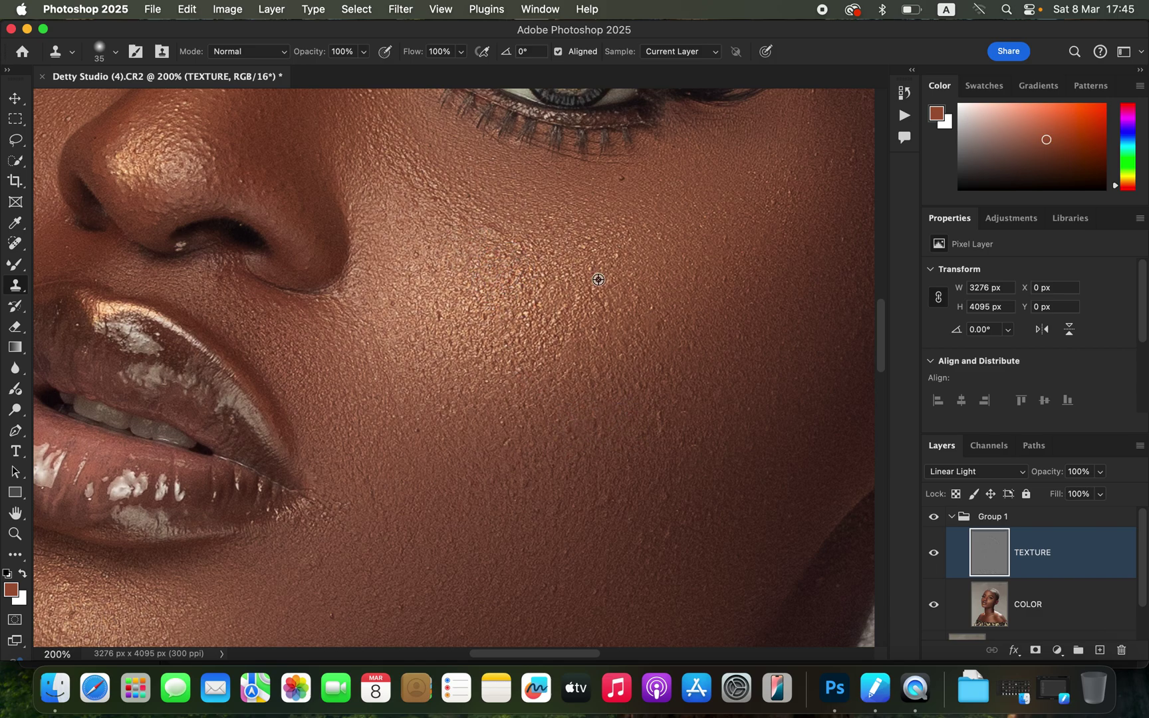
alt+click(367, 547)
scroll(469, 287, right, 5)
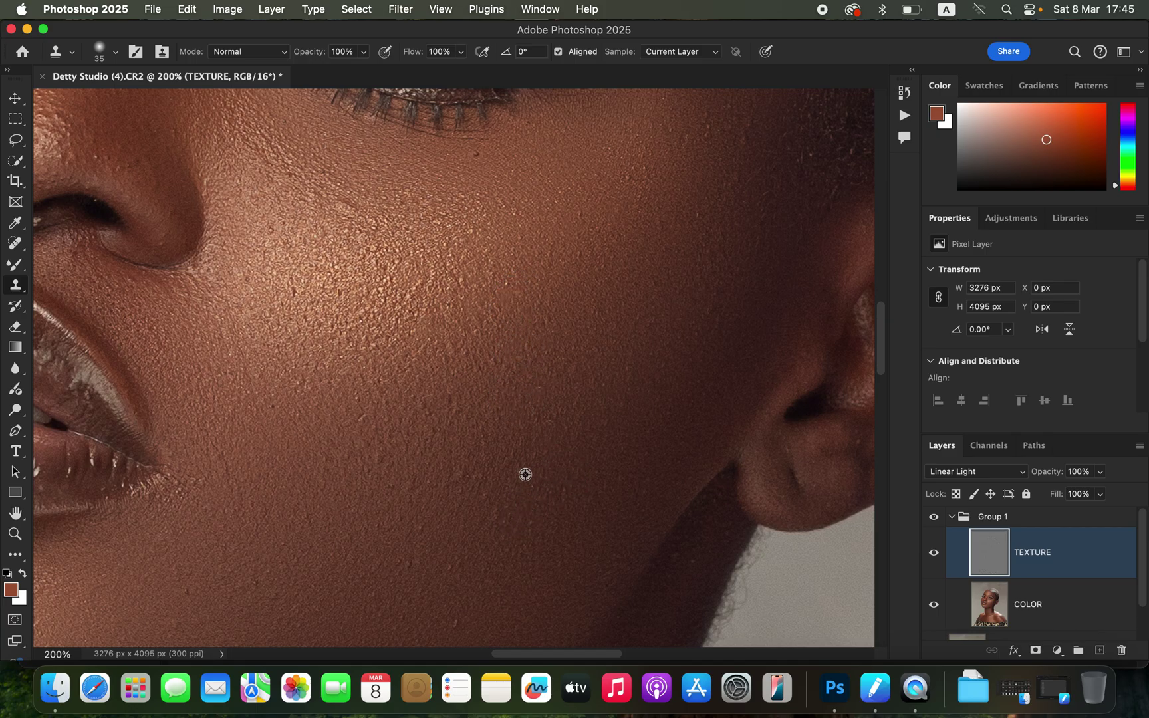
Step: Clone out the bumps on the central forehead and between the eyebrows, sampling nearby smooth skin
scroll(631, 310, up, 20)
scroll(628, 359, left, 4)
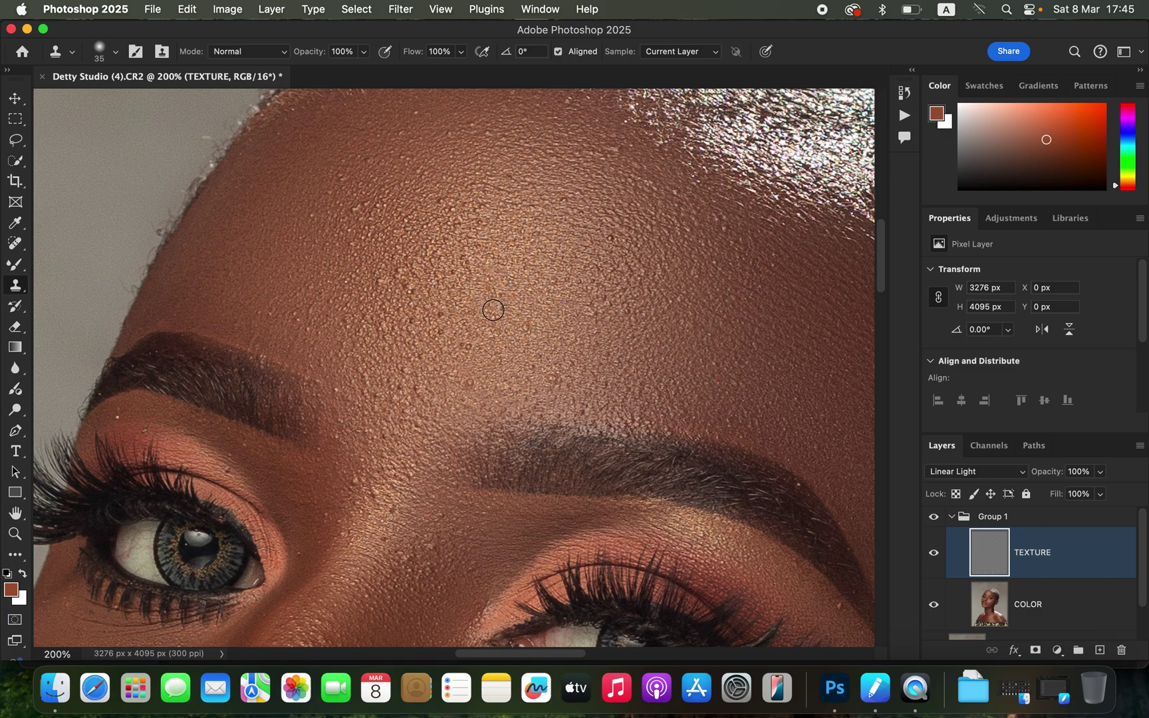
alt+click(470, 204)
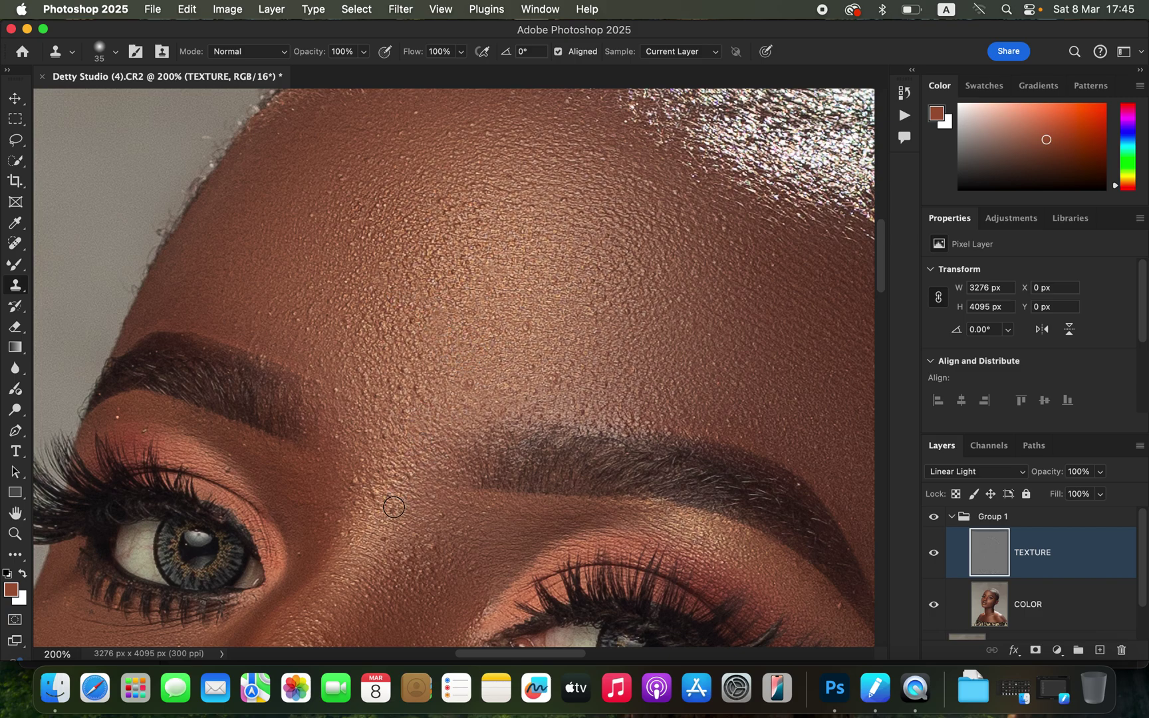
alt+click(405, 403)
drag(465, 266, 458, 239)
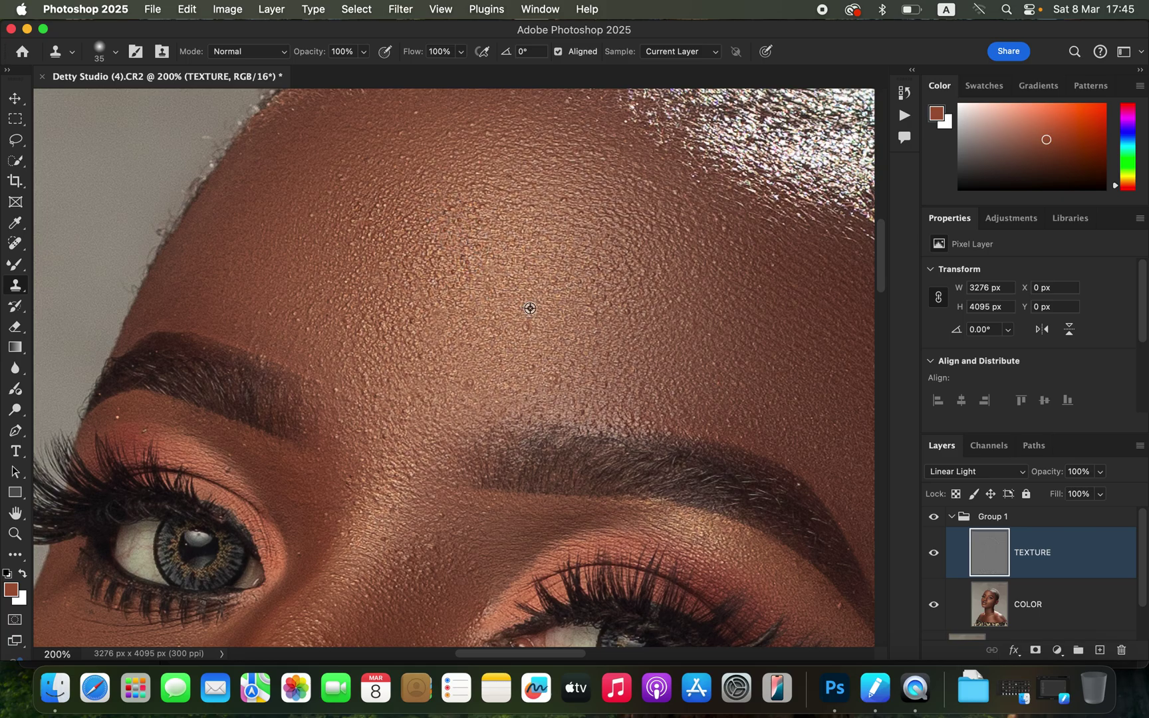
Step: Clean the remaining texture spots along the nose bridge and around the near eye with the Clone Stamp
scroll(525, 366, down, 2)
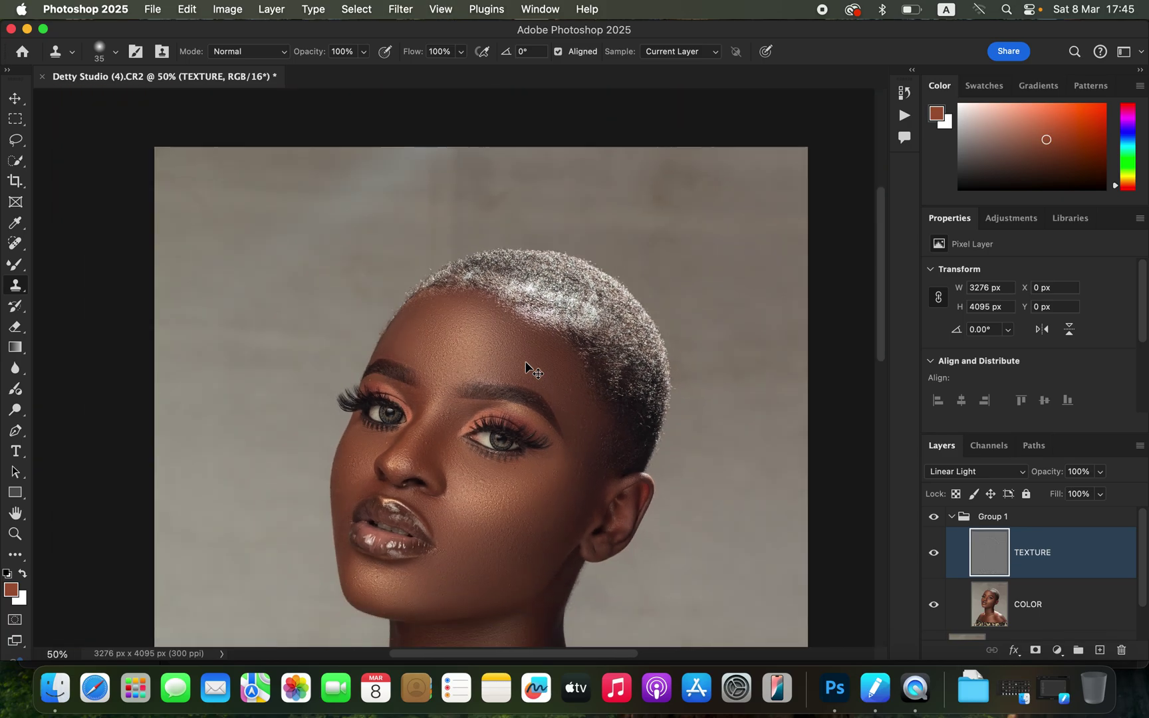
scroll(525, 365, up, 2)
drag(441, 455, 415, 523)
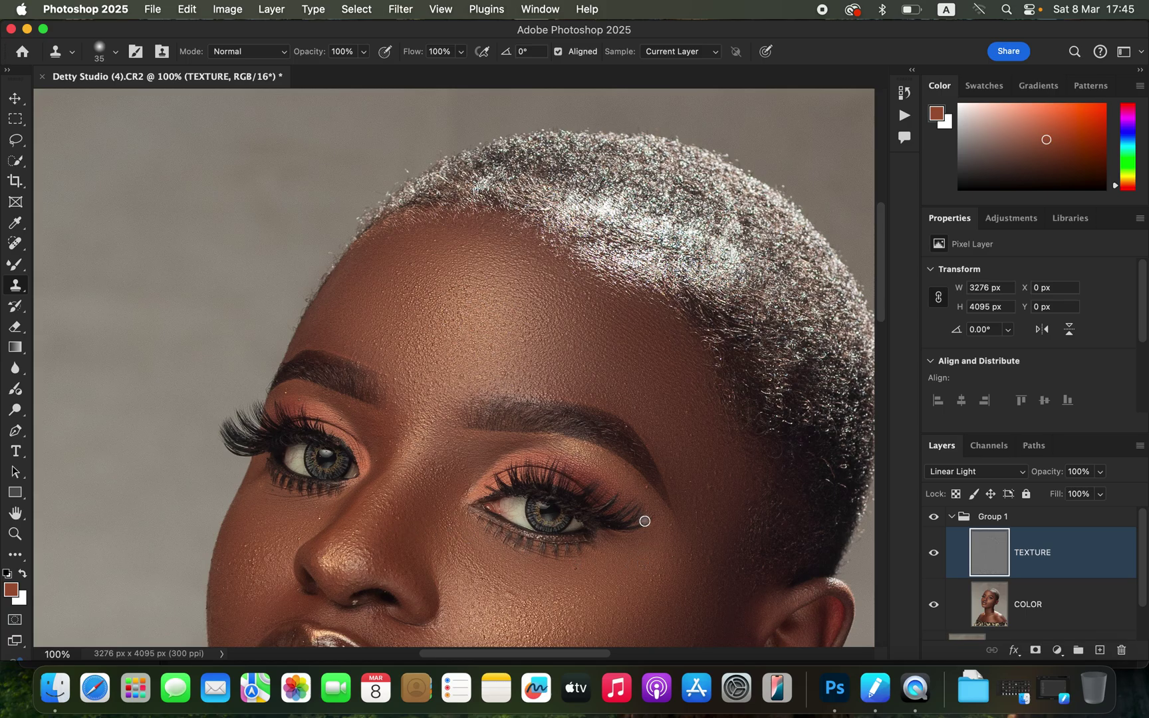
scroll(645, 521, down, 2)
scroll(644, 521, up, 2)
click(519, 435)
scroll(664, 372, down, 5)
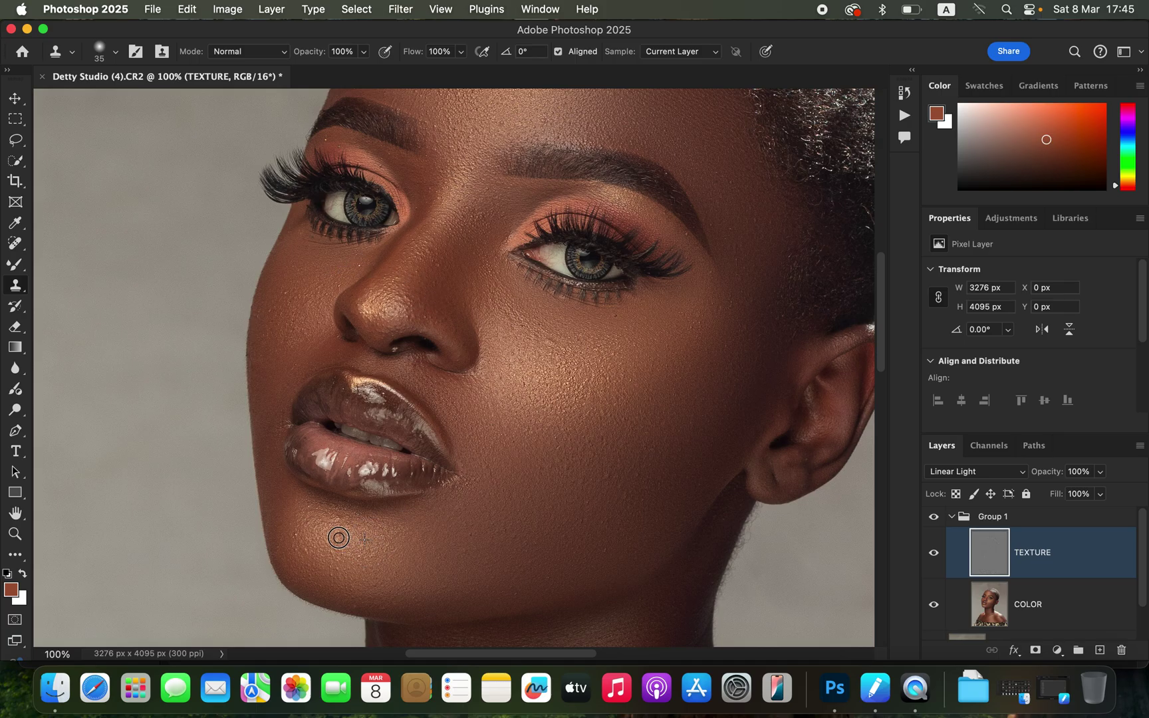
Step: Sample clean texture on the chin and clone over the bumps below the lower lip
alt+click(369, 551)
drag(353, 531, 297, 534)
key(super+minus)
key(super+minus)
key(super+minus)
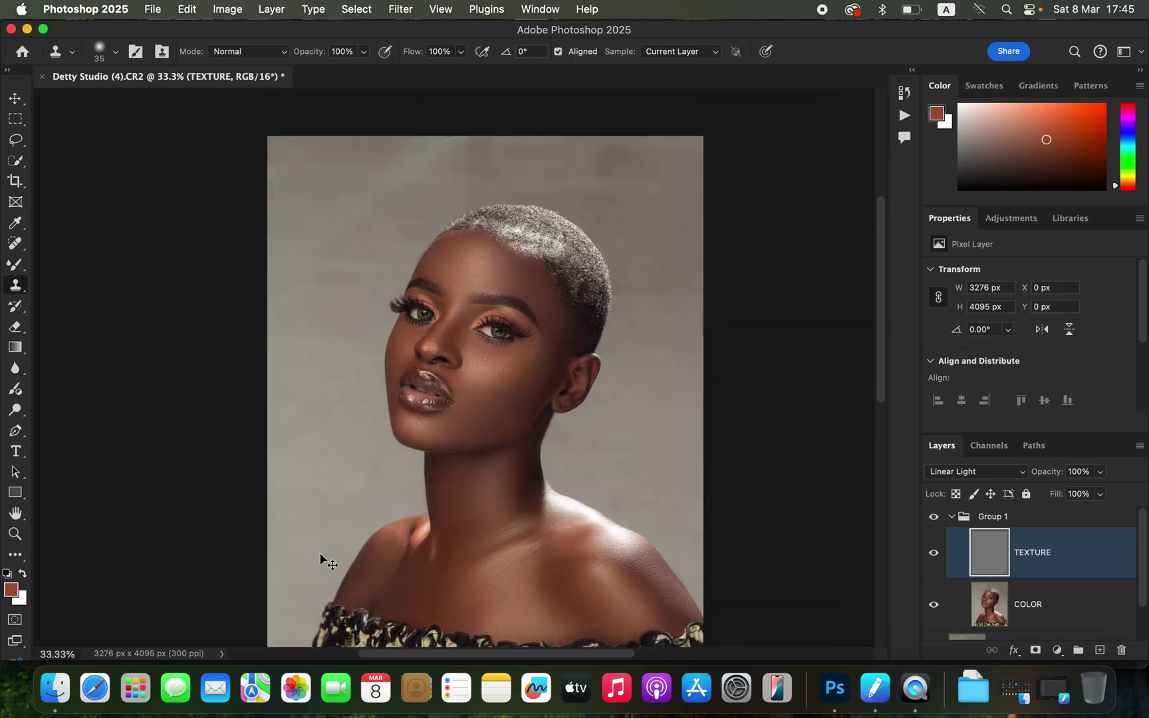
key(super+minus)
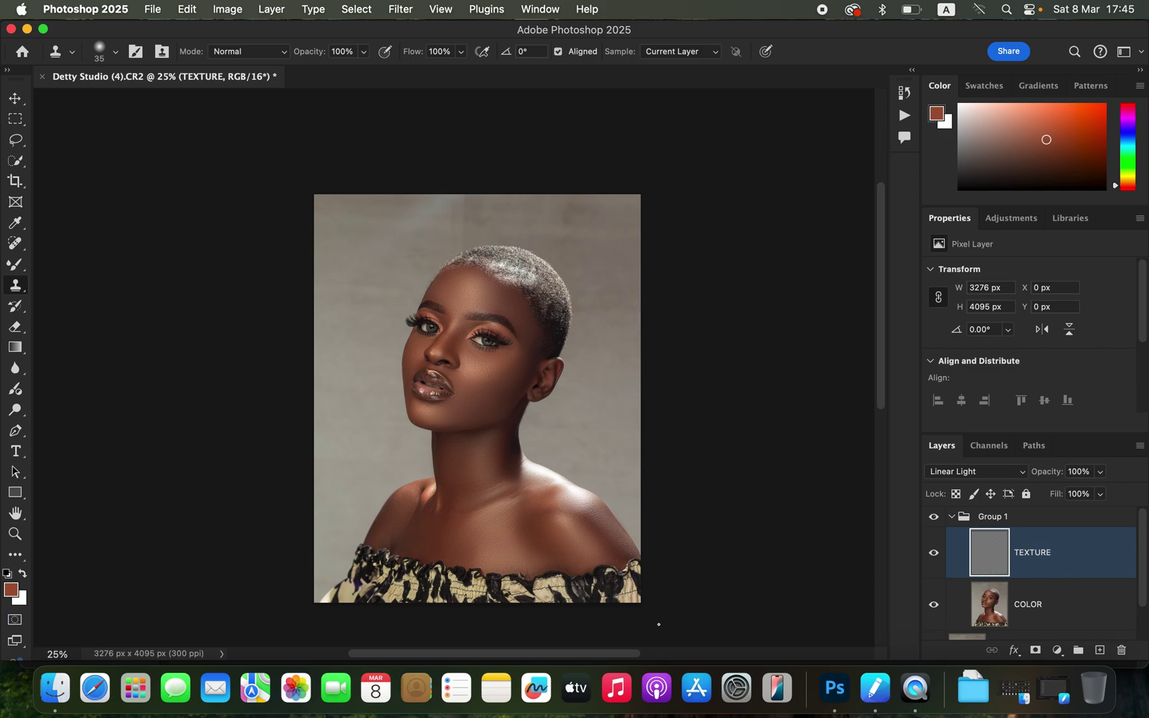
Step: Collapse Group 1 and toggle its visibility to compare the portrait before and after the skin retouching
click(952, 517)
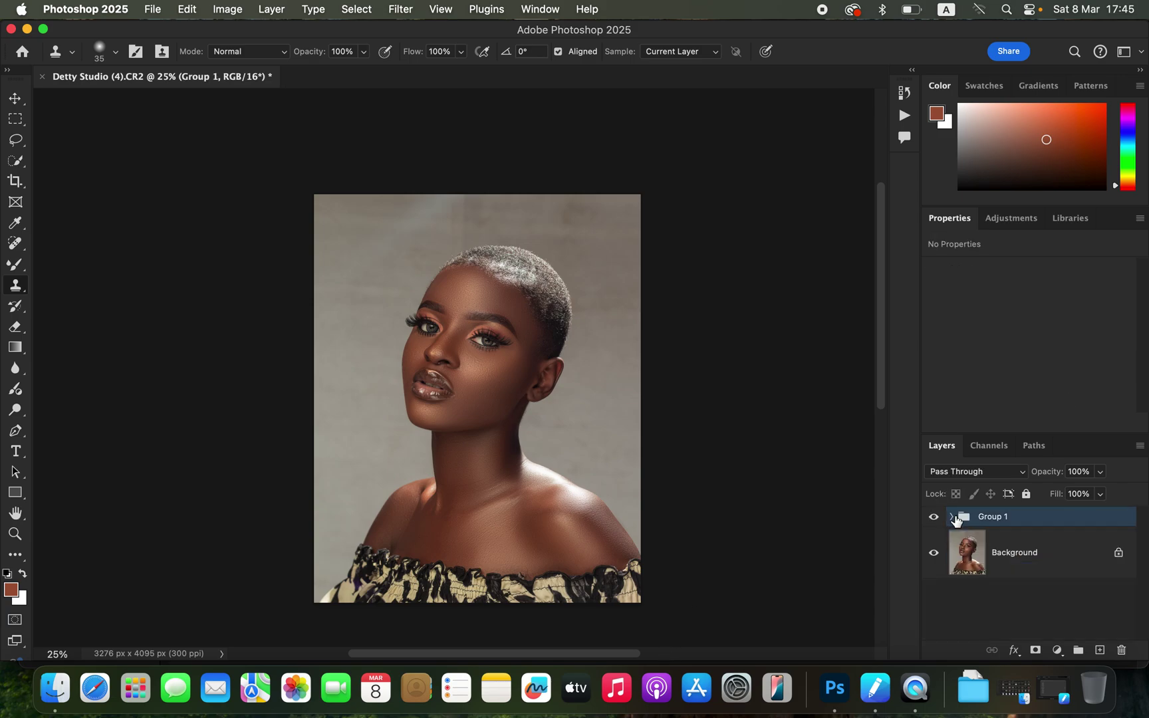
click(933, 518)
click(933, 518)
click(933, 518)
click(934, 518)
click(933, 517)
click(933, 517)
click(933, 518)
click(933, 518)
Step: Stamp all visible layers into a new layer above Group 1 and select the subject
key(super+alt+shift+e)
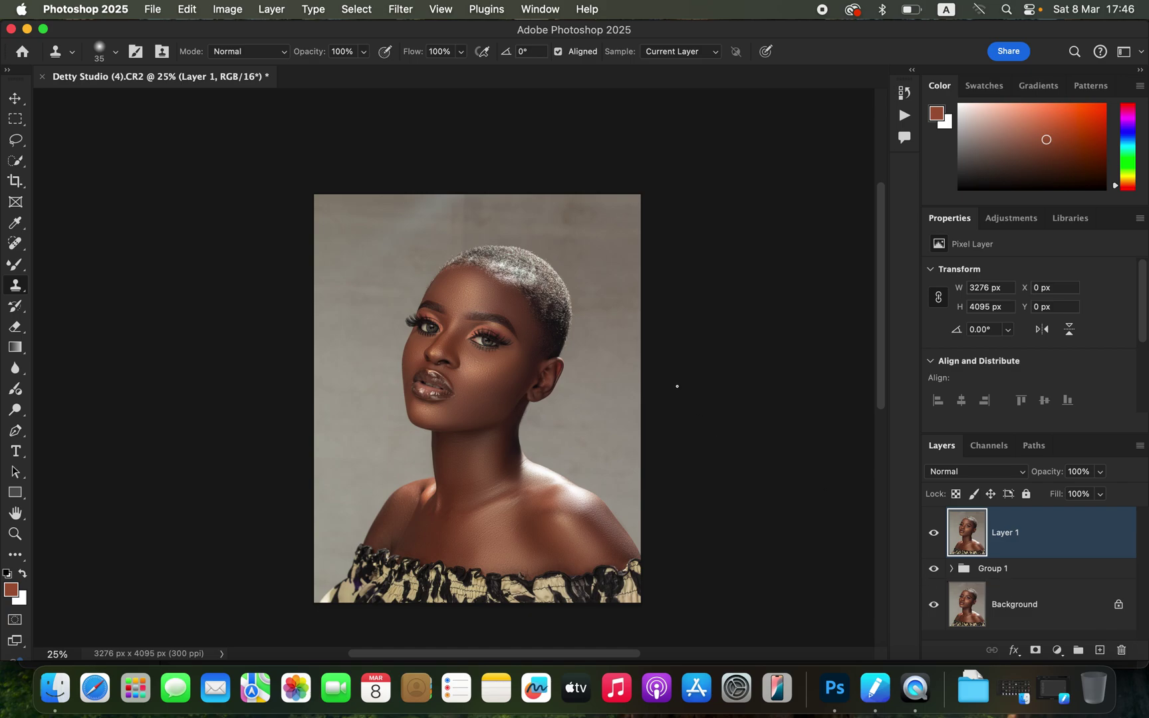
click(359, 9)
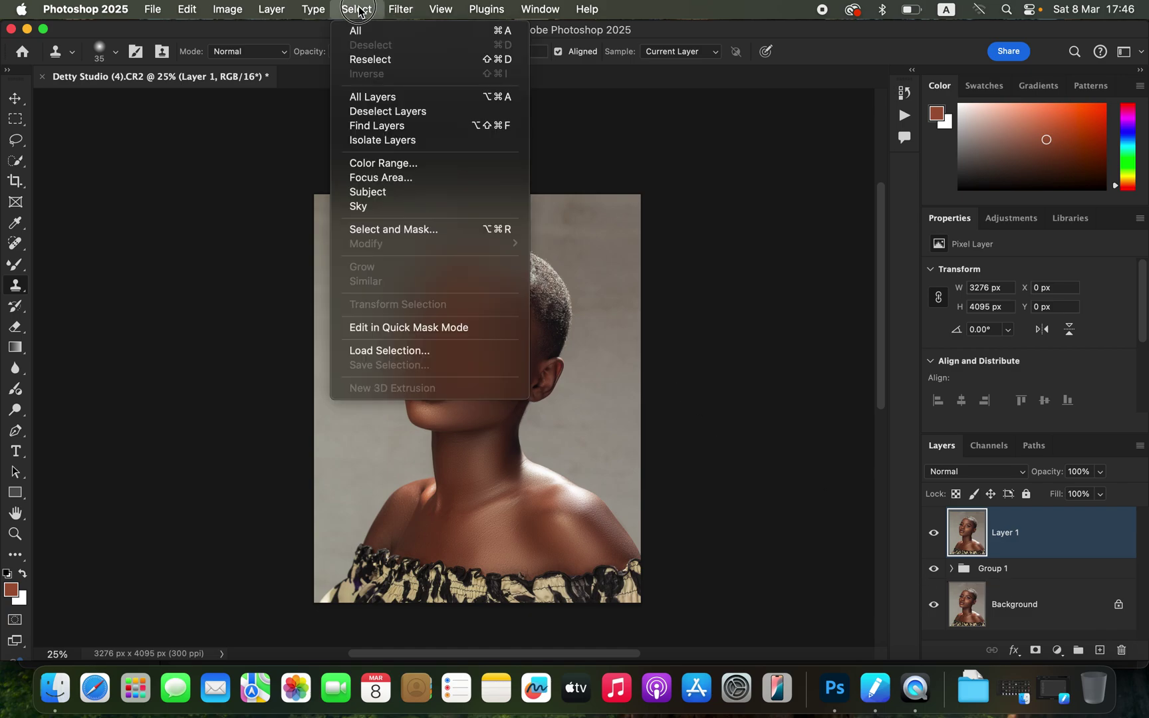
click(406, 197)
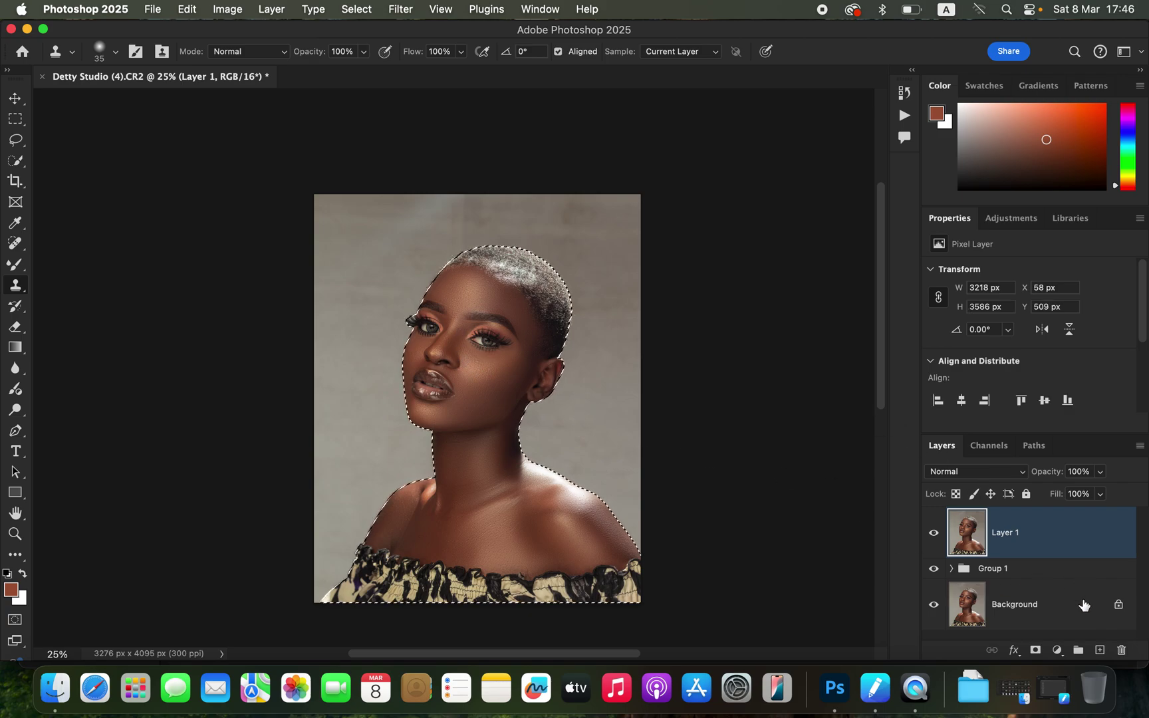
Step: Add a new empty layer above the stamped layer and set its blend mode to Color
click(1099, 650)
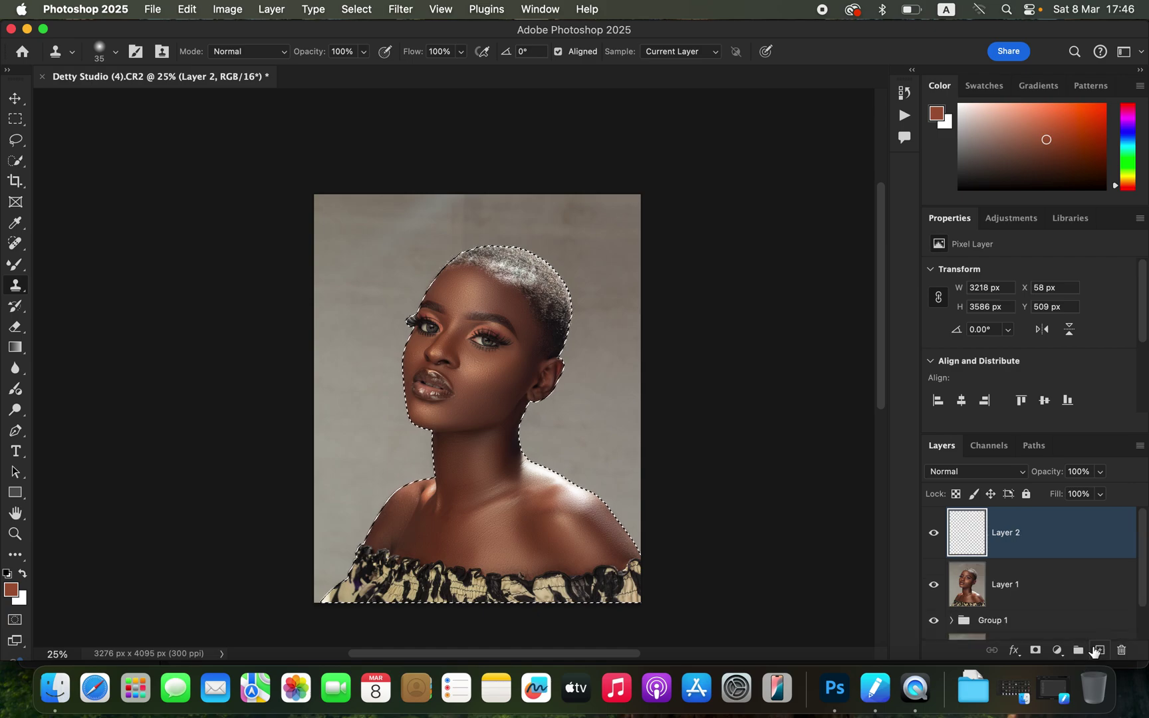
click(975, 472)
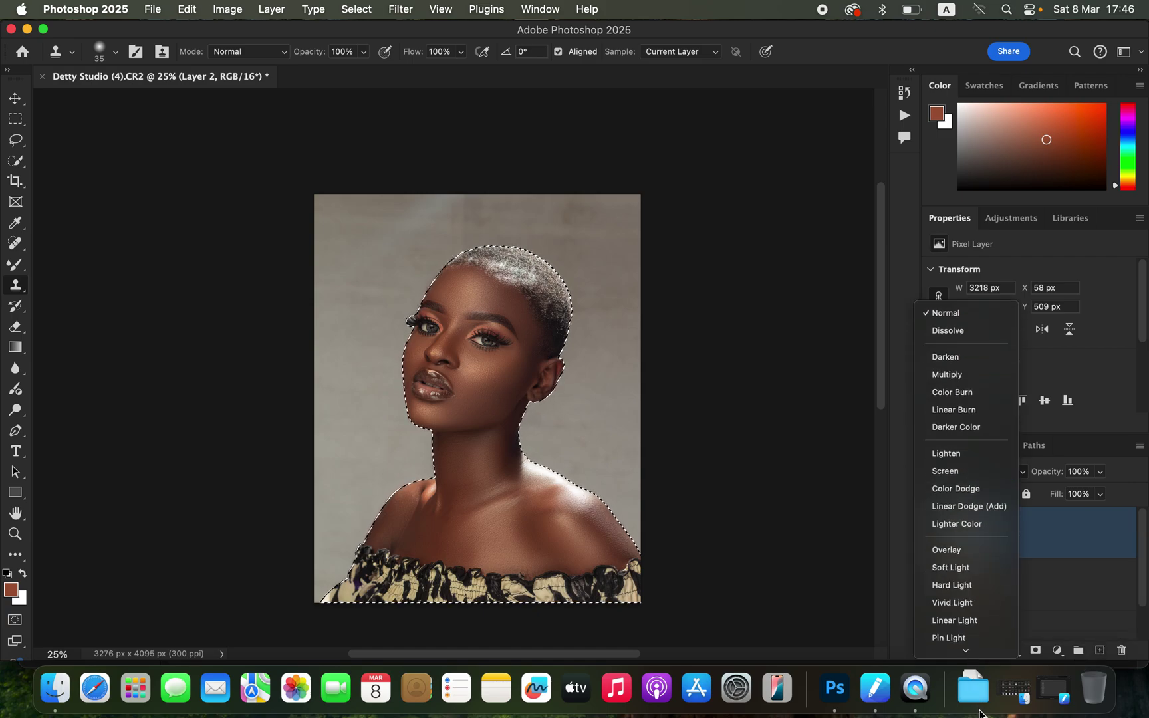
click(954, 627)
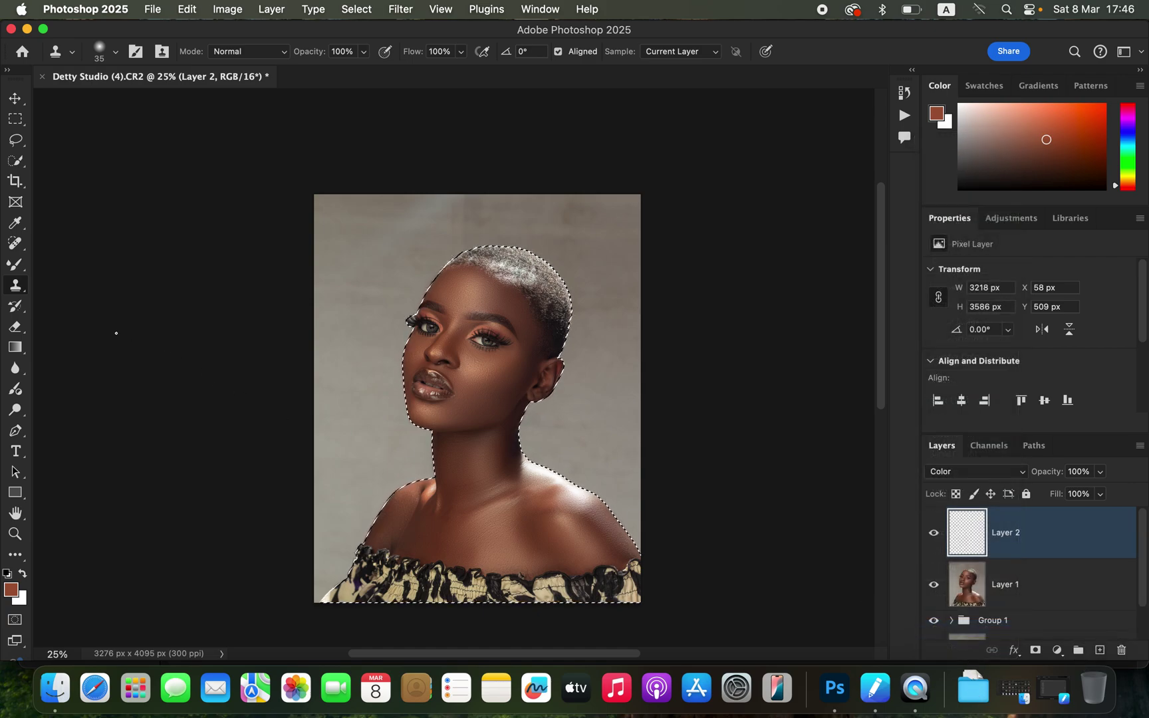
Step: Switch to the Brush tool with the Soft Round tip at 0% hardness and enlarge it to 200 px
click(14, 267)
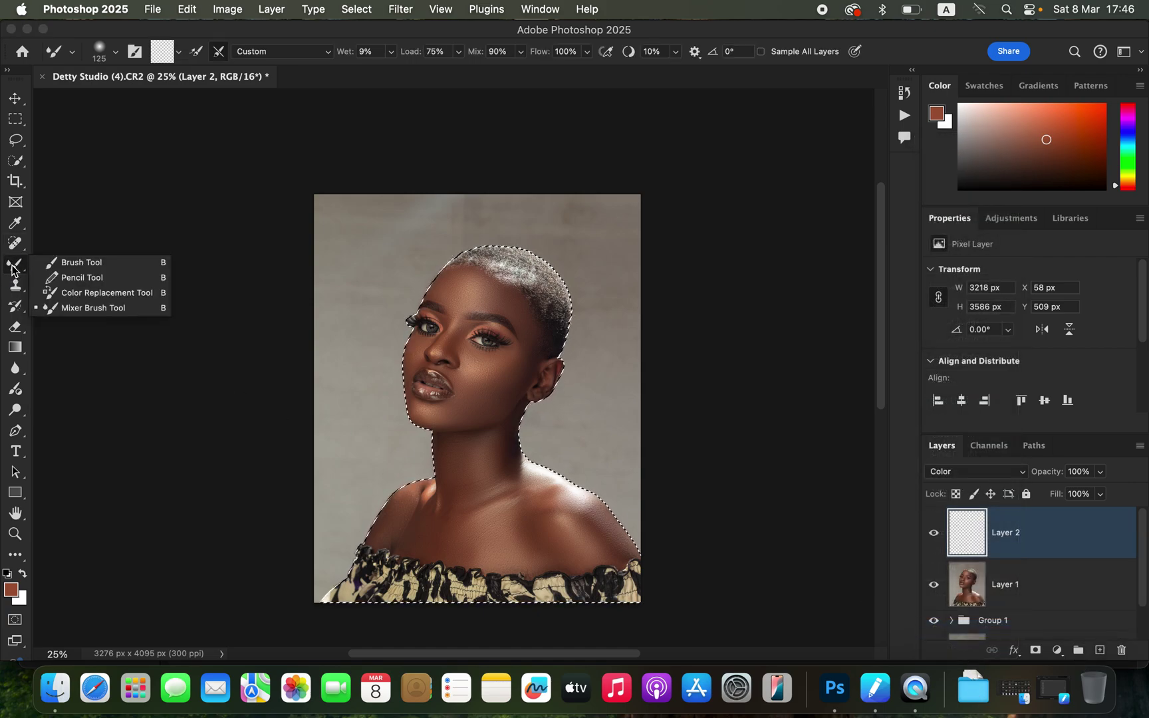
click(78, 262)
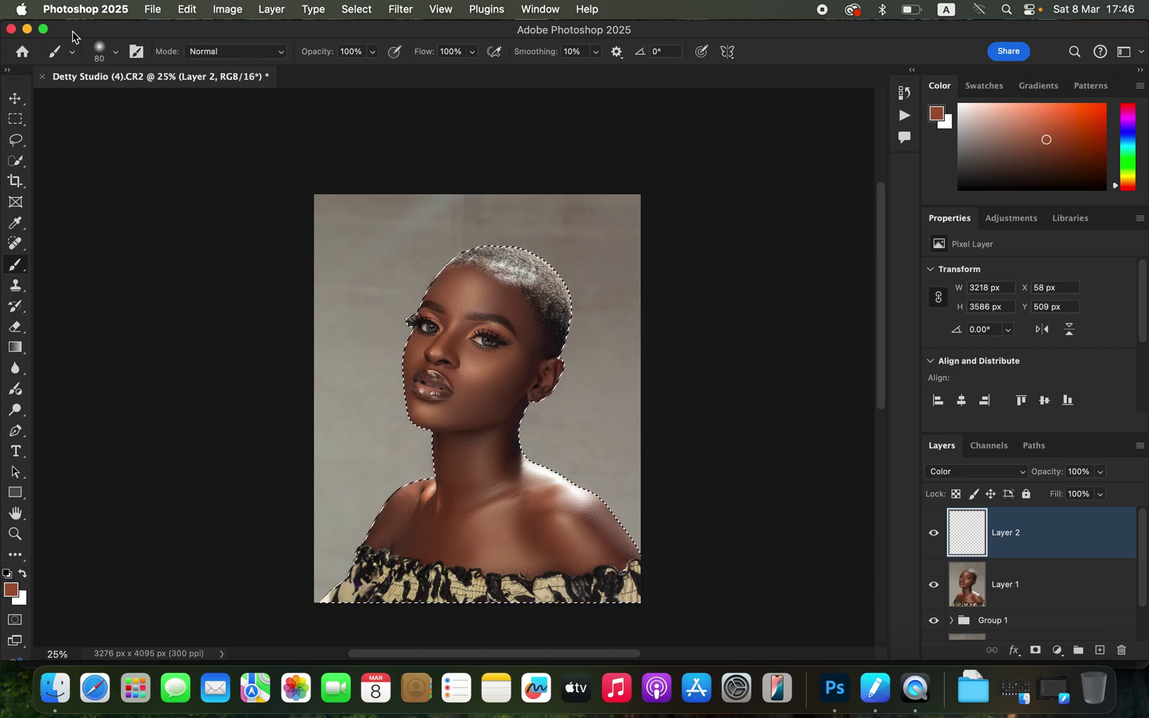
click(69, 53)
click(114, 54)
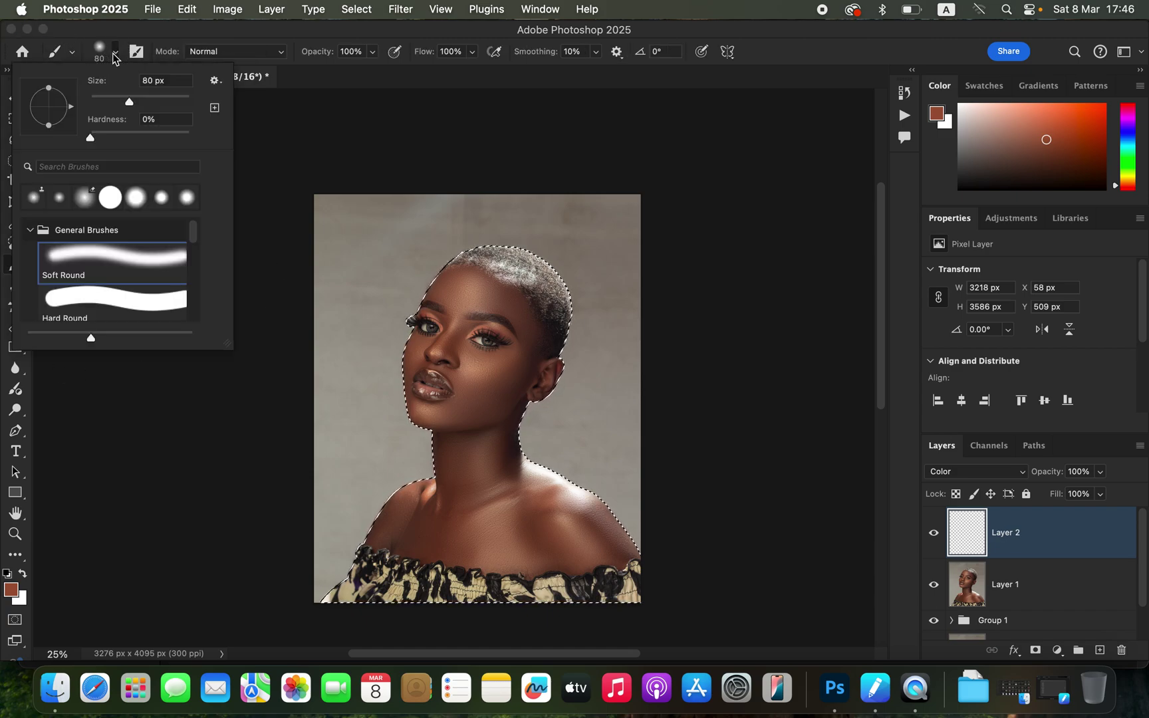
click(114, 57)
click(114, 56)
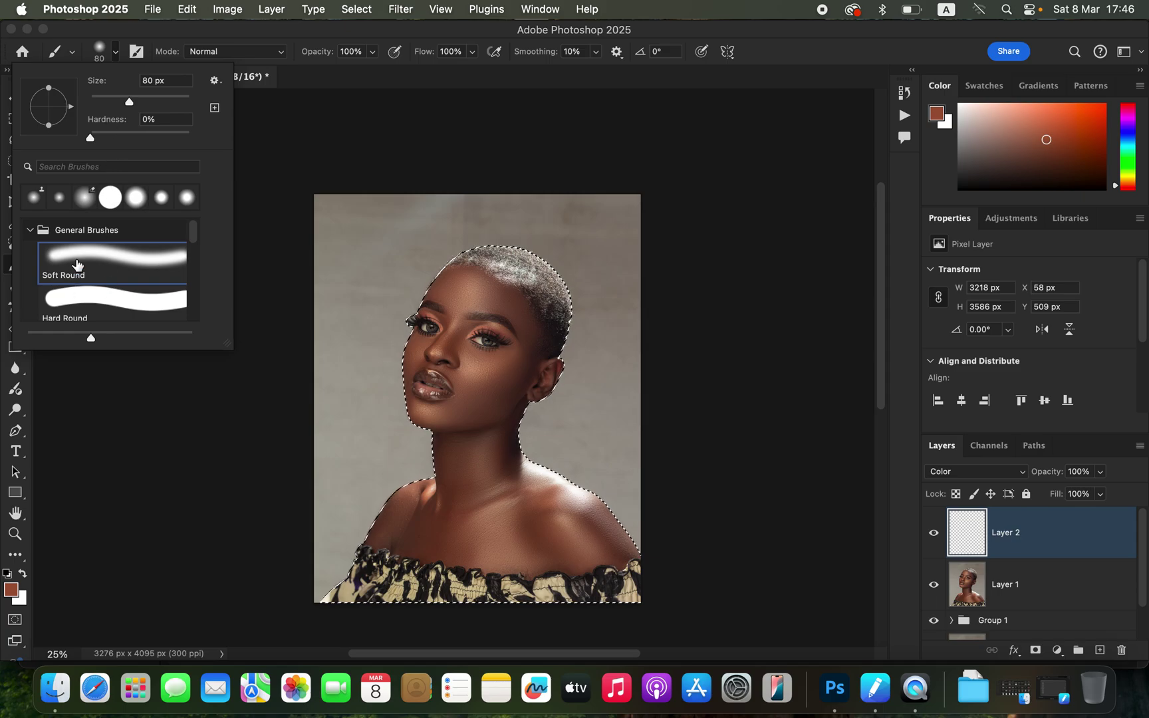
click(115, 54)
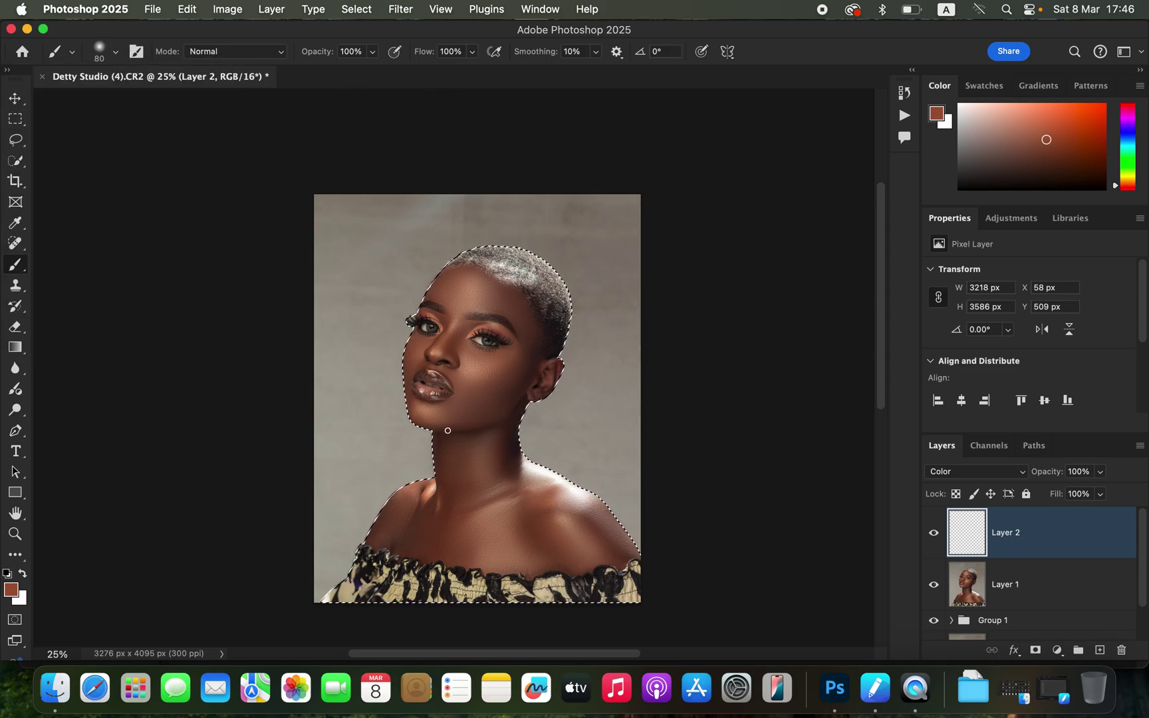
scroll(447, 428, up, 2)
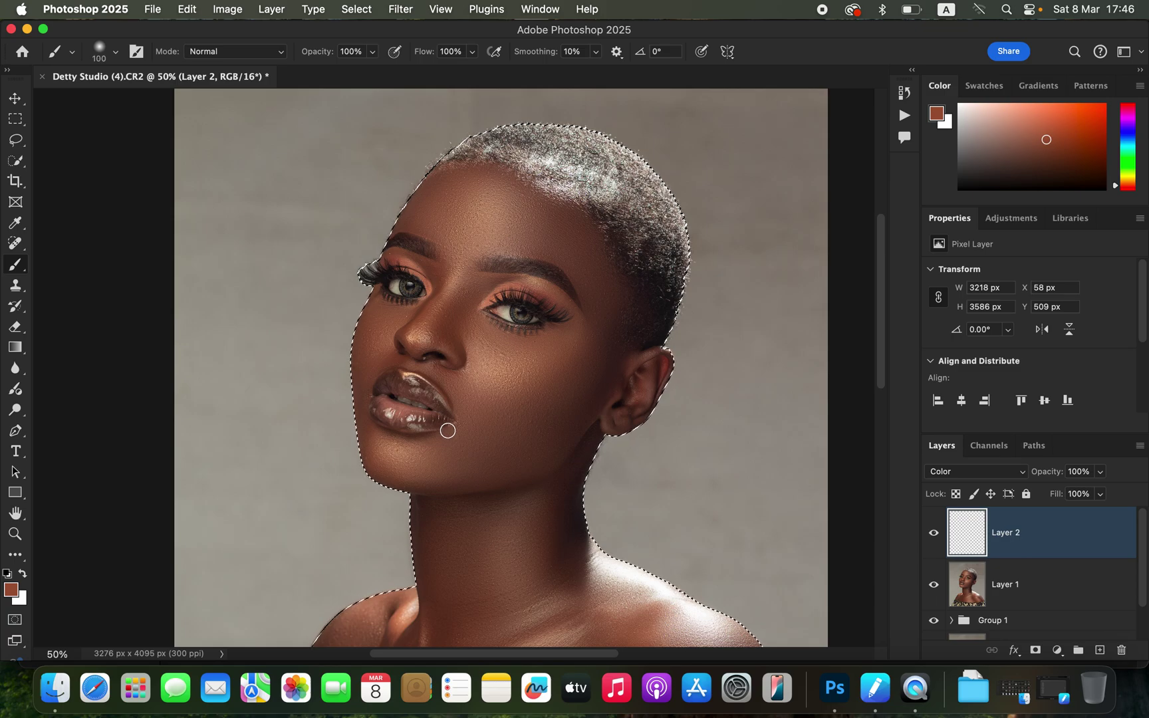
key(bracketright)
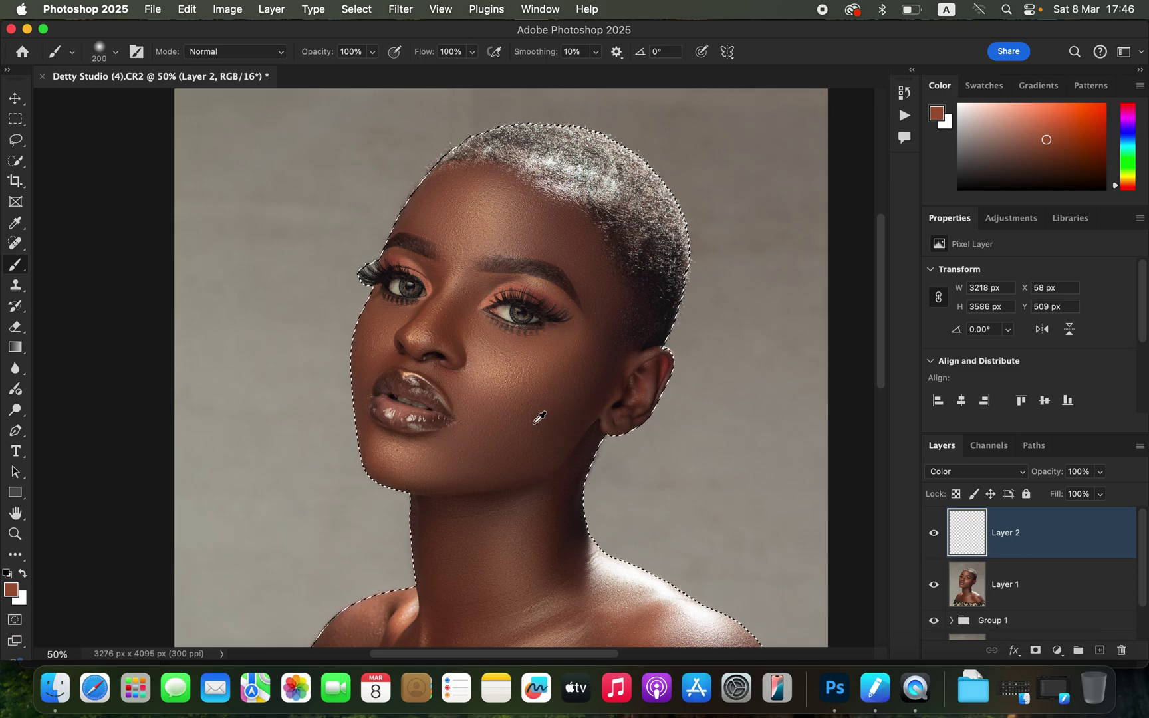
Step: Sample skin tones from the near cheek and the nose bridge, settling on the warm reddish-brown by the nose as the foreground colour
alt+click(545, 399)
alt+click(562, 392)
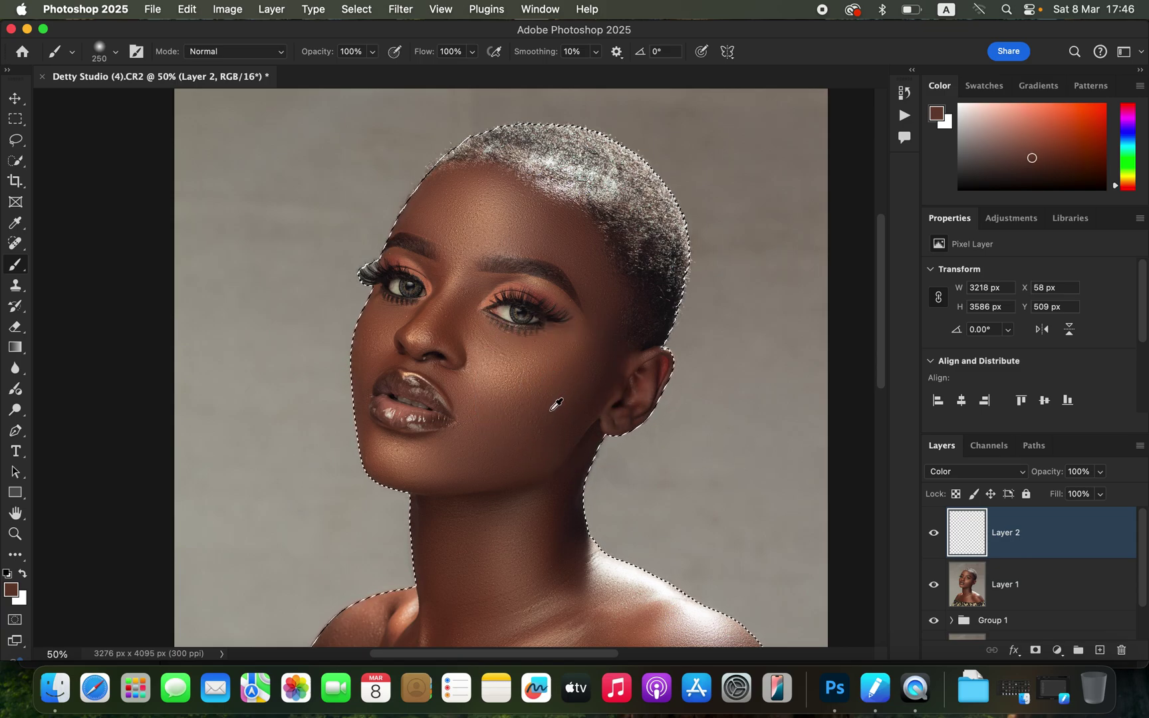
alt+click(557, 404)
alt+click(553, 396)
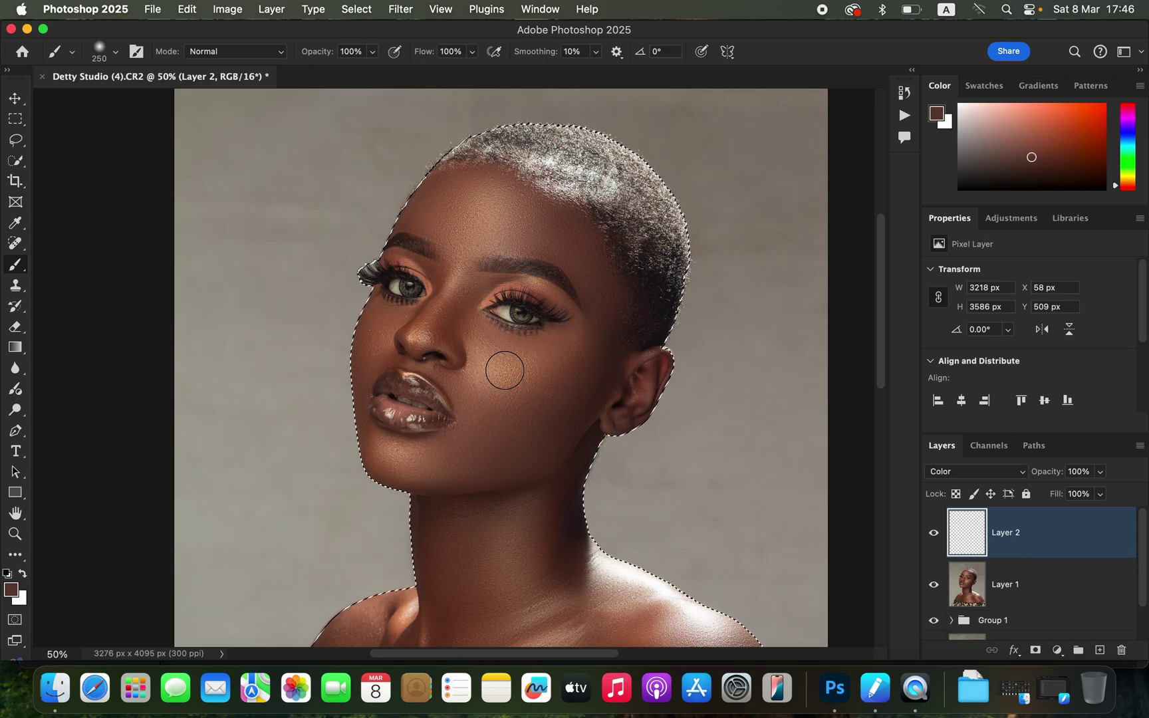
drag(457, 312, 479, 353)
alt+click(426, 315)
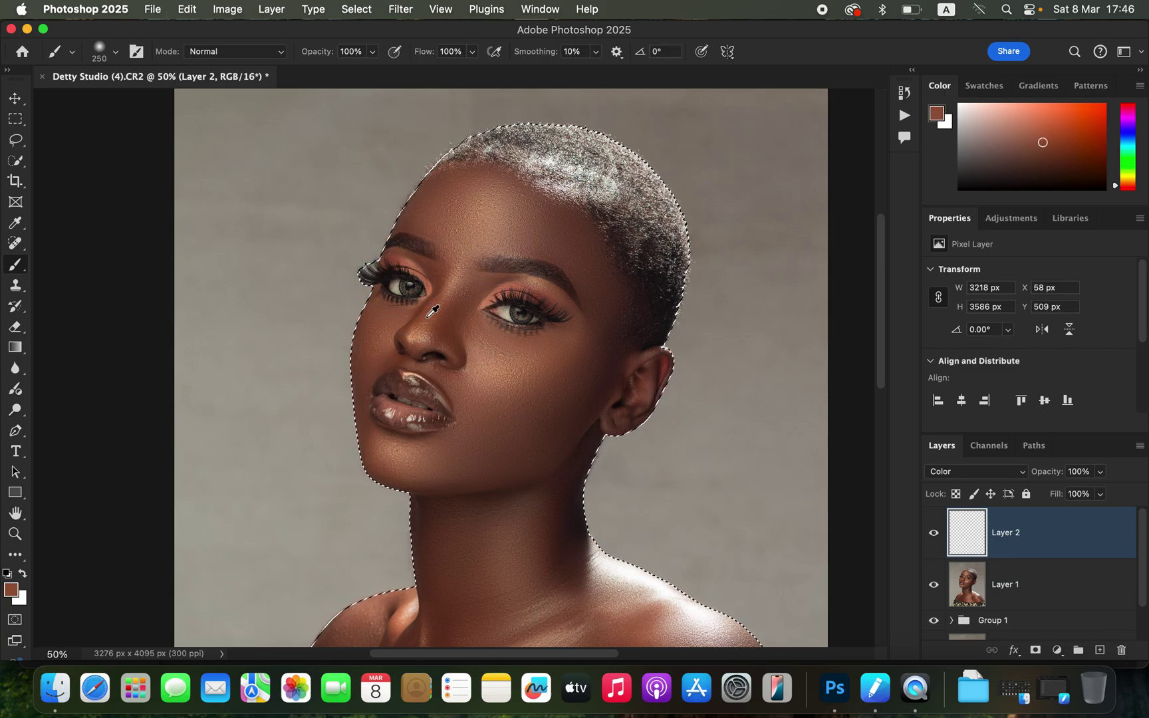
Step: Paint the sampled skin tone over the cheek, neck, shoulders and chest on Layer 2 with the brush enlarged to 500 px
mouse_move(509, 391)
mouse_down()
mouse_move(477, 398)
mouse_move(482, 432)
mouse_move(506, 422)
mouse_move(498, 525)
mouse_move(524, 475)
mouse_move(506, 538)
mouse_up()
key(super+minus)
key(super+minus)
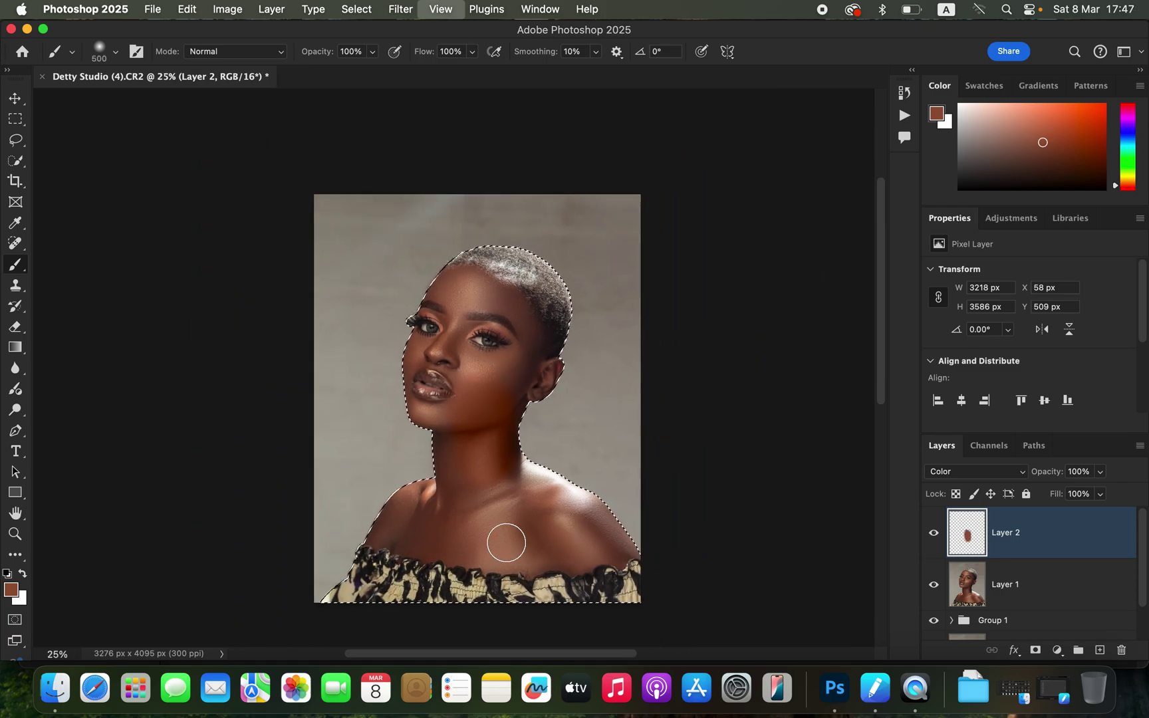
mouse_move(457, 461)
mouse_down()
mouse_move(408, 507)
mouse_move(468, 538)
mouse_move(407, 522)
mouse_move(388, 533)
mouse_move(518, 553)
mouse_move(520, 509)
mouse_move(538, 518)
mouse_move(530, 502)
mouse_move(609, 543)
mouse_move(539, 549)
mouse_move(559, 548)
mouse_move(510, 502)
mouse_move(502, 439)
mouse_move(422, 417)
mouse_move(454, 417)
mouse_move(468, 386)
mouse_move(449, 344)
mouse_move(461, 294)
mouse_move(479, 291)
mouse_move(468, 284)
mouse_move(521, 312)
mouse_move(529, 391)
mouse_move(548, 379)
mouse_move(436, 365)
mouse_up()
Step: Reduce the brush to 200 px and paint the skin tone around the nose, cheeks and under the eyes
key(bracketleft)
key(bracketleft)
key(bracketleft)
key(bracketleft)
key(bracketleft)
key(bracketleft)
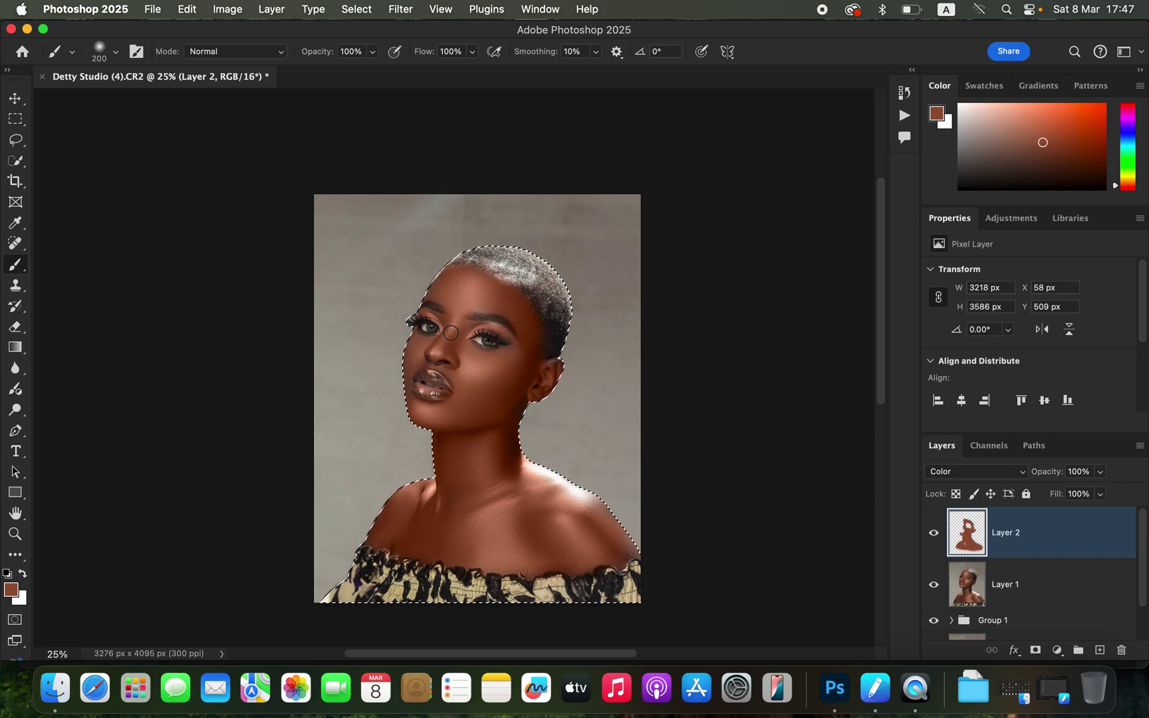
mouse_move(417, 347)
mouse_down()
mouse_move(468, 377)
mouse_move(496, 365)
mouse_up()
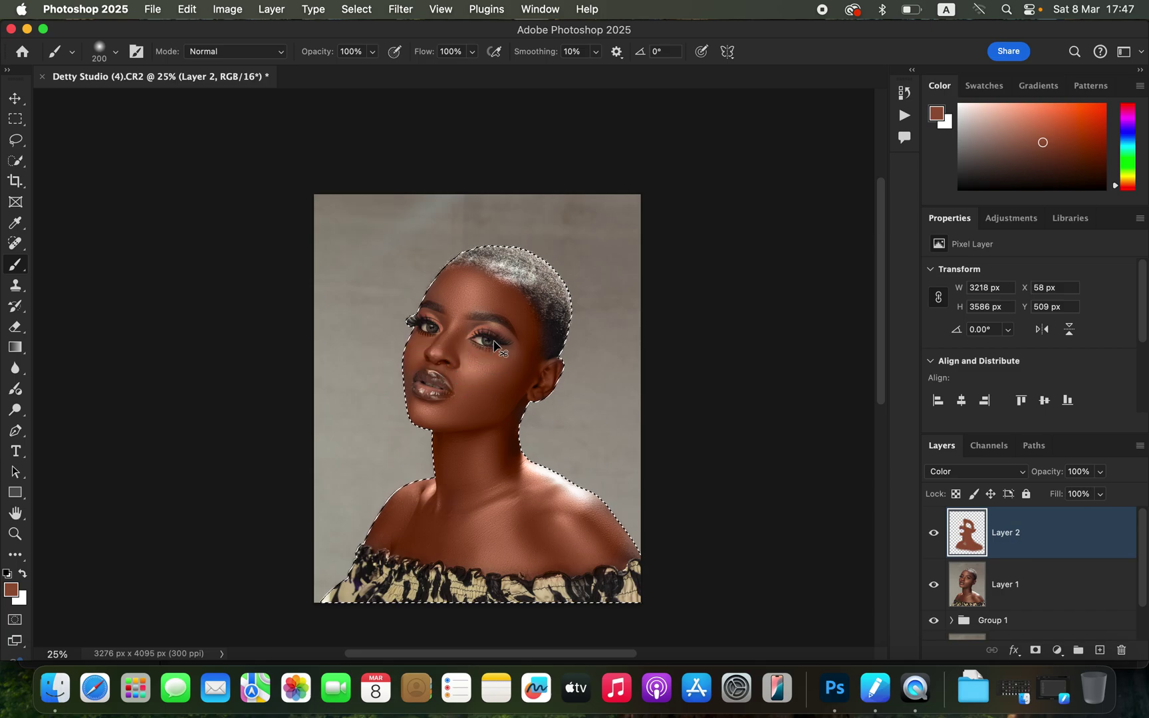
Step: Fill in the remaining face, forehead and chest skin above the dress neckline with the brush reduced to 150 px
key(super+equal)
key(super+equal)
mouse_move(463, 297)
mouse_down()
mouse_move(498, 348)
mouse_move(564, 335)
mouse_move(574, 376)
mouse_move(643, 368)
mouse_move(573, 427)
mouse_move(570, 482)
mouse_move(499, 448)
mouse_up()
key(bracketleft)
key(bracketleft)
mouse_move(371, 362)
mouse_down()
mouse_move(371, 451)
mouse_move(436, 475)
mouse_move(407, 472)
mouse_move(467, 554)
mouse_move(499, 552)
mouse_move(487, 224)
mouse_move(403, 217)
mouse_move(460, 179)
mouse_move(485, 185)
mouse_move(471, 195)
mouse_move(468, 232)
mouse_move(472, 181)
mouse_move(491, 177)
mouse_move(611, 267)
mouse_move(613, 339)
mouse_move(597, 387)
mouse_move(627, 363)
mouse_move(586, 404)
mouse_move(665, 354)
mouse_move(620, 385)
mouse_move(553, 385)
mouse_move(400, 352)
mouse_move(453, 383)
mouse_move(471, 436)
mouse_move(431, 457)
mouse_move(385, 441)
mouse_move(421, 481)
mouse_move(457, 269)
mouse_move(450, 227)
mouse_move(419, 209)
mouse_up()
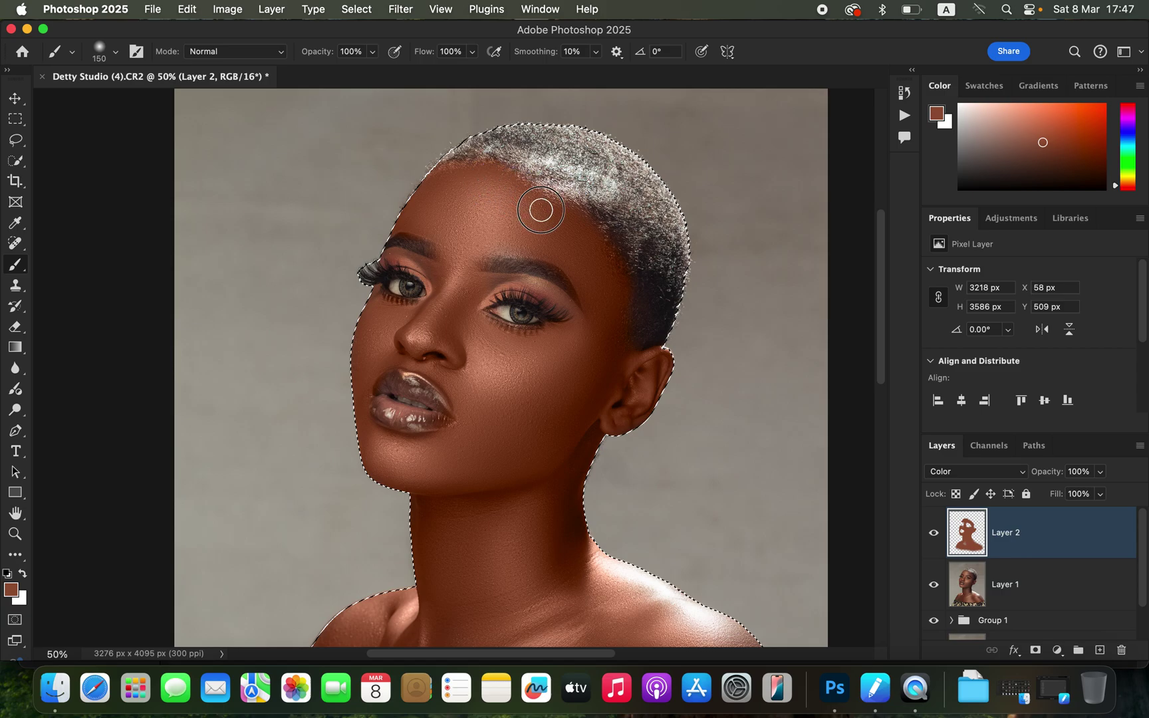
key(super+minus)
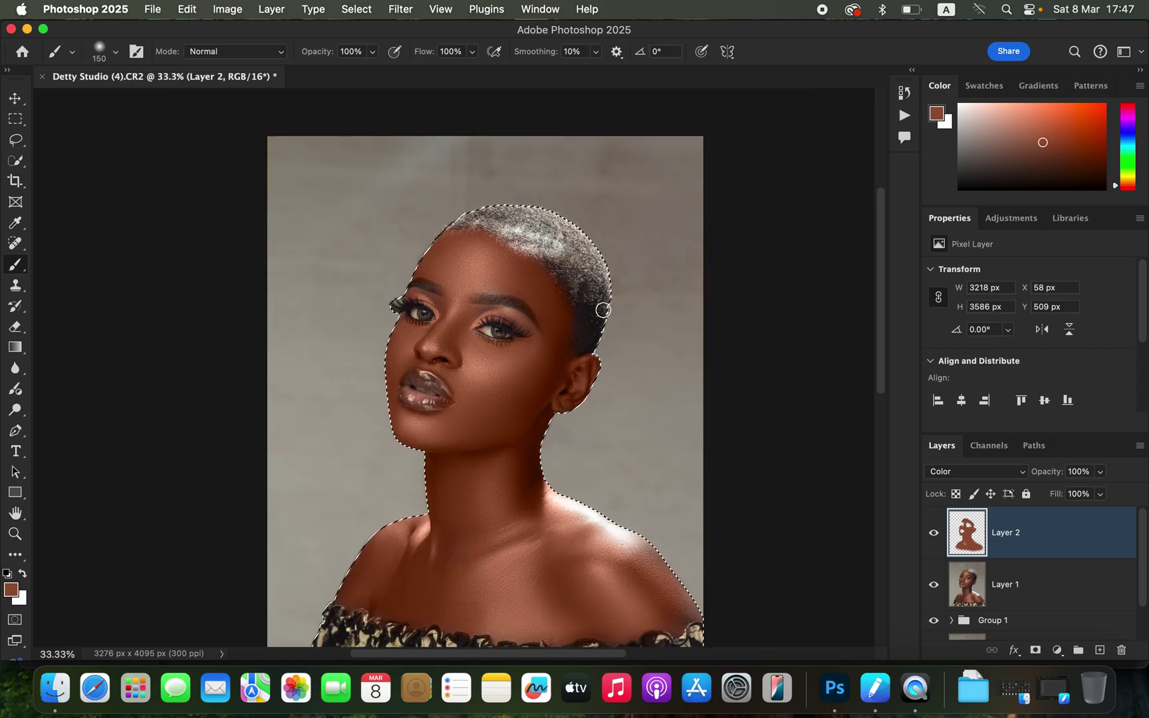
mouse_move(685, 608)
mouse_down()
mouse_move(677, 620)
mouse_move(580, 625)
mouse_move(429, 606)
mouse_up()
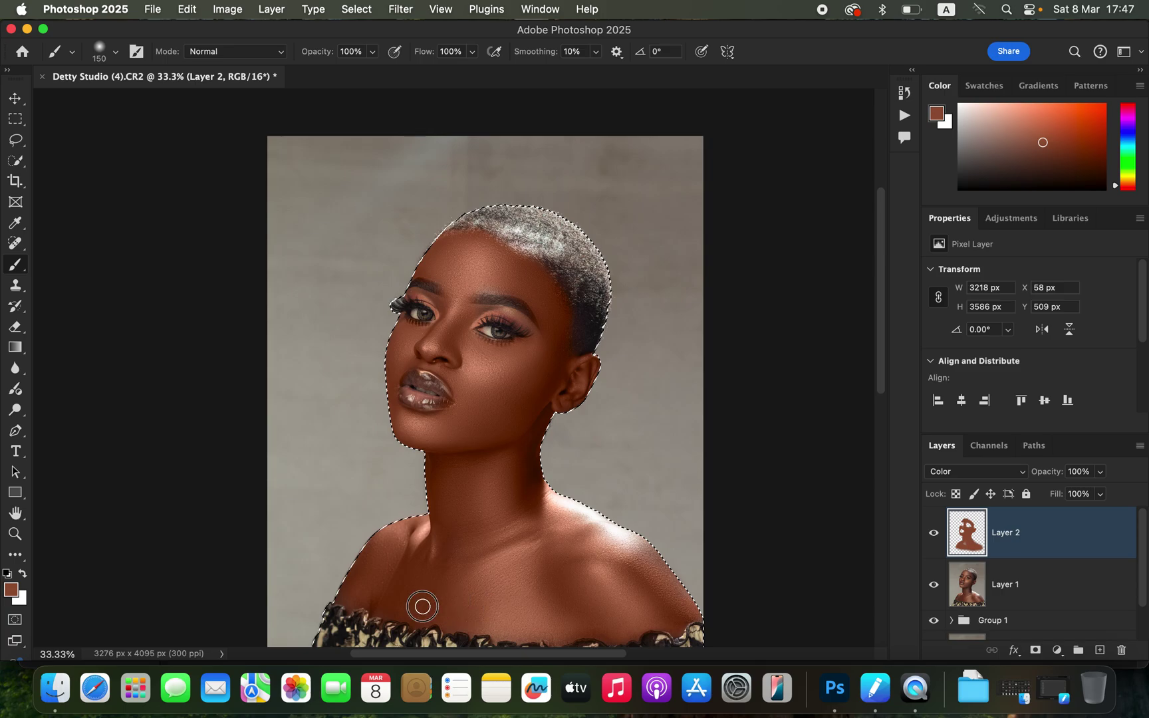
click(20, 330)
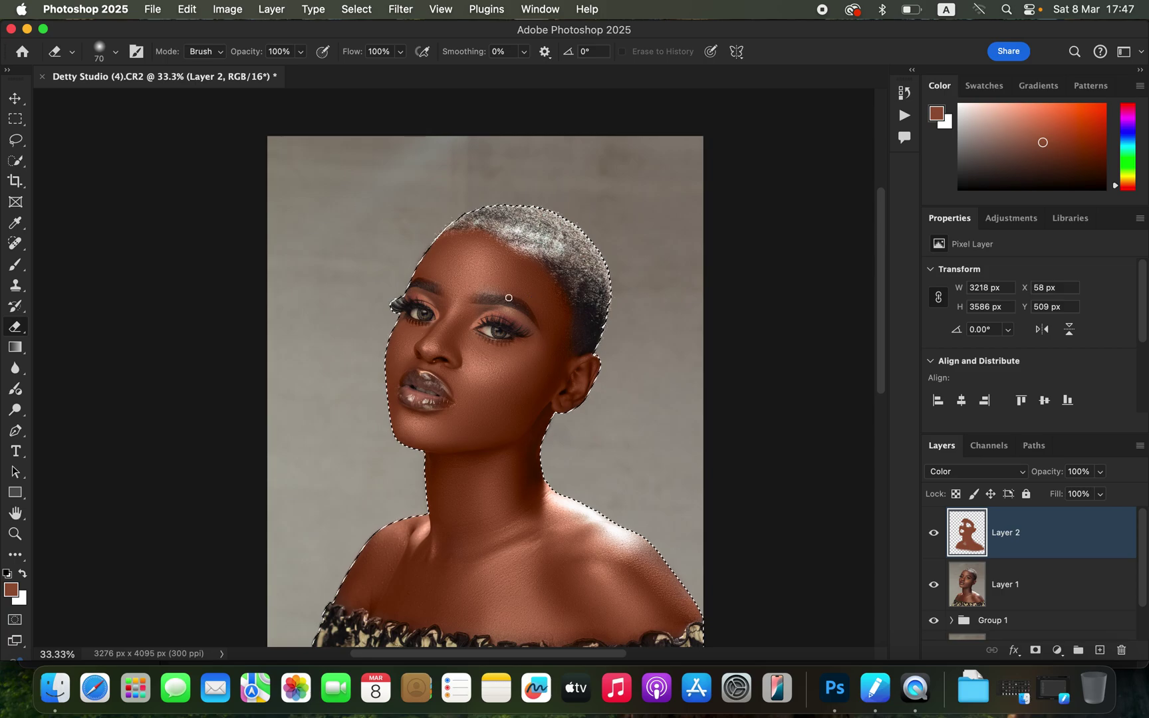
key(super+z)
key(b)
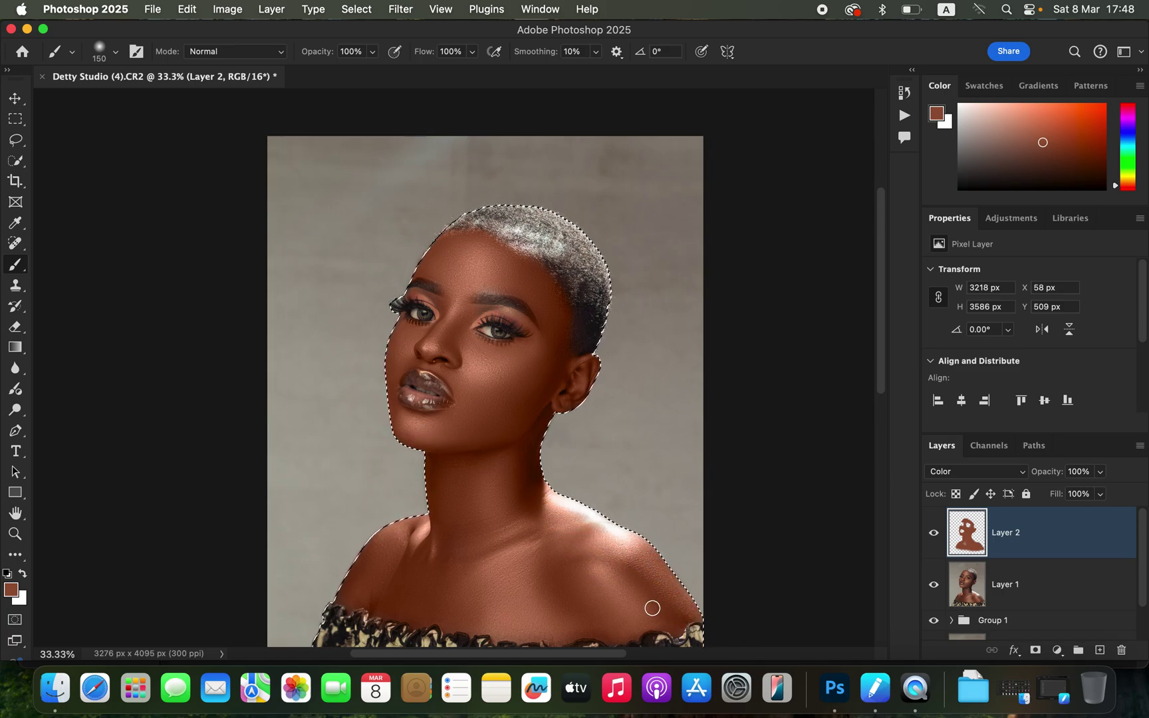
Step: Lower the opacity of the painted Color layer to 45%
key(super+minus)
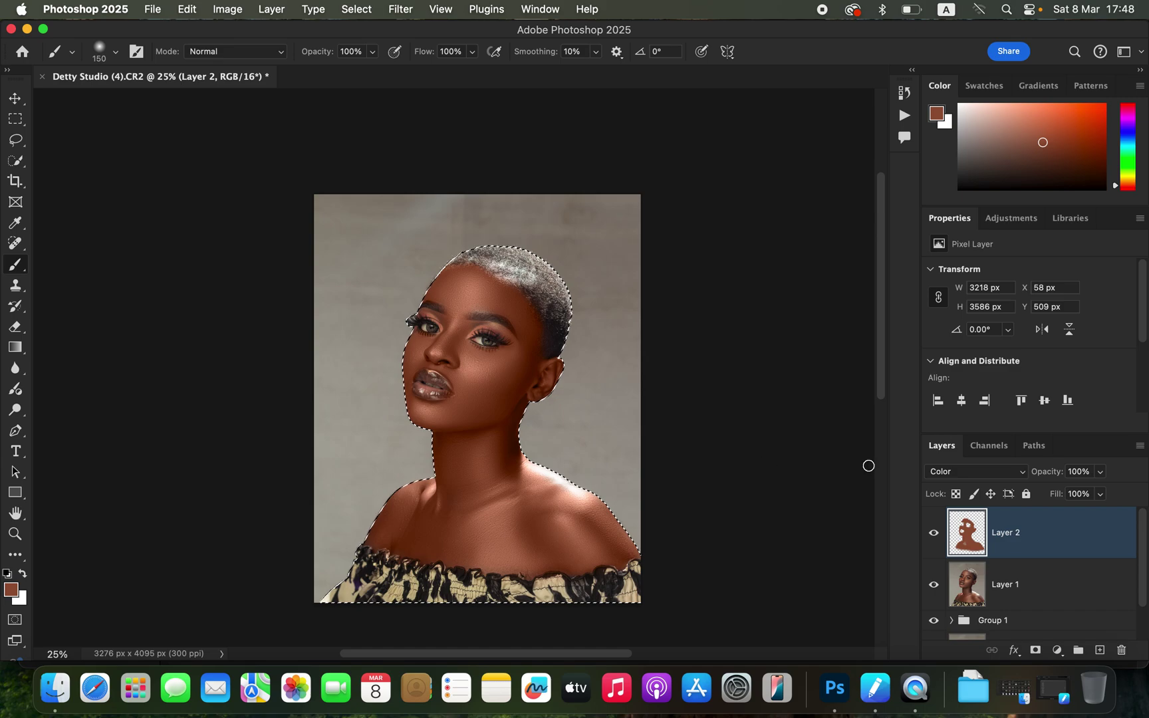
click(1100, 471)
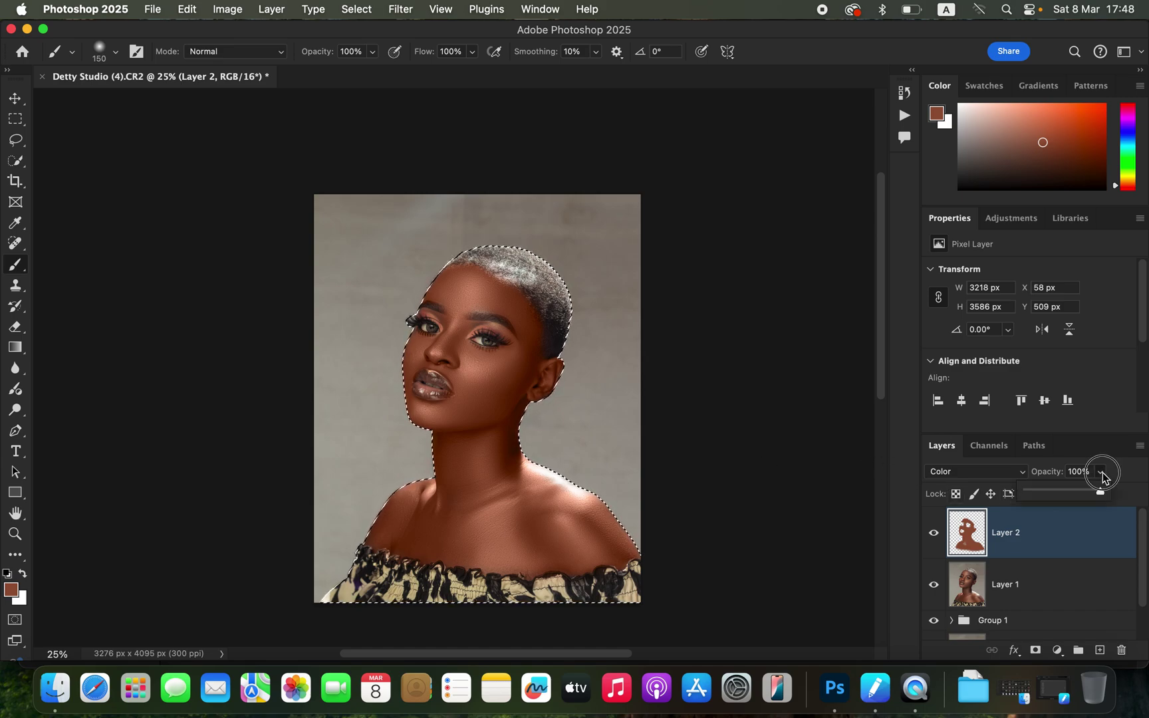
drag(1065, 492, 1060, 490)
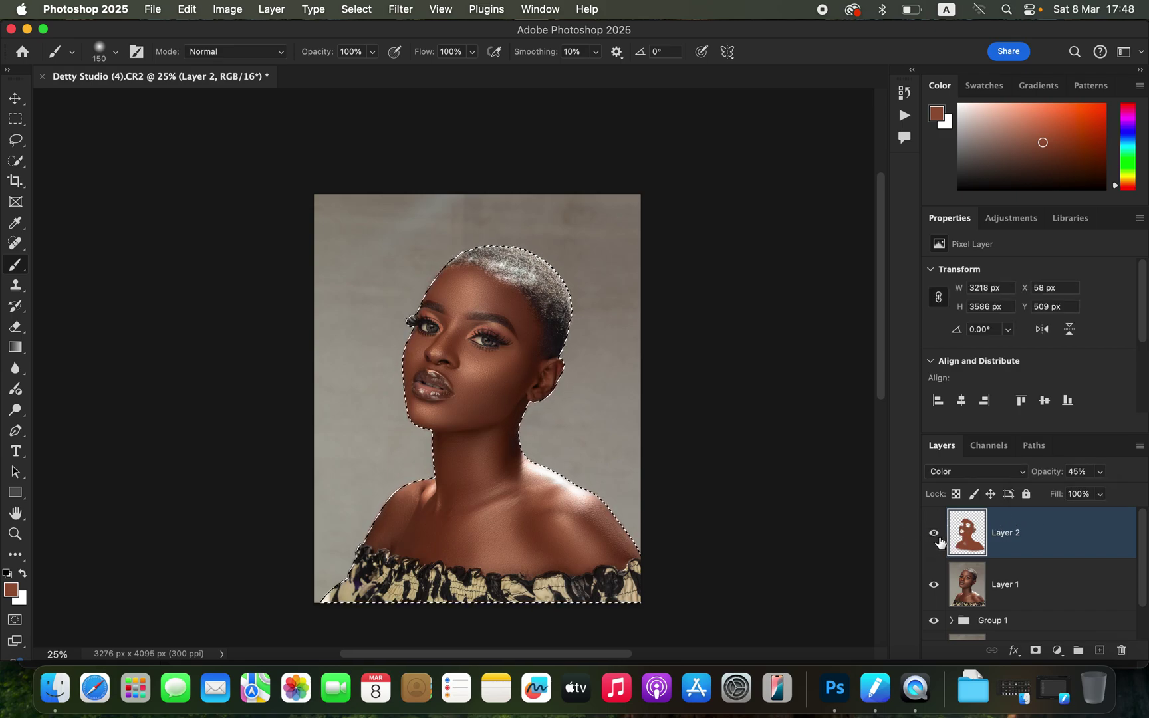
Step: Add a Hue/Saturation adjustment masked to the subject and set the Reds lightness to -9
click(1057, 652)
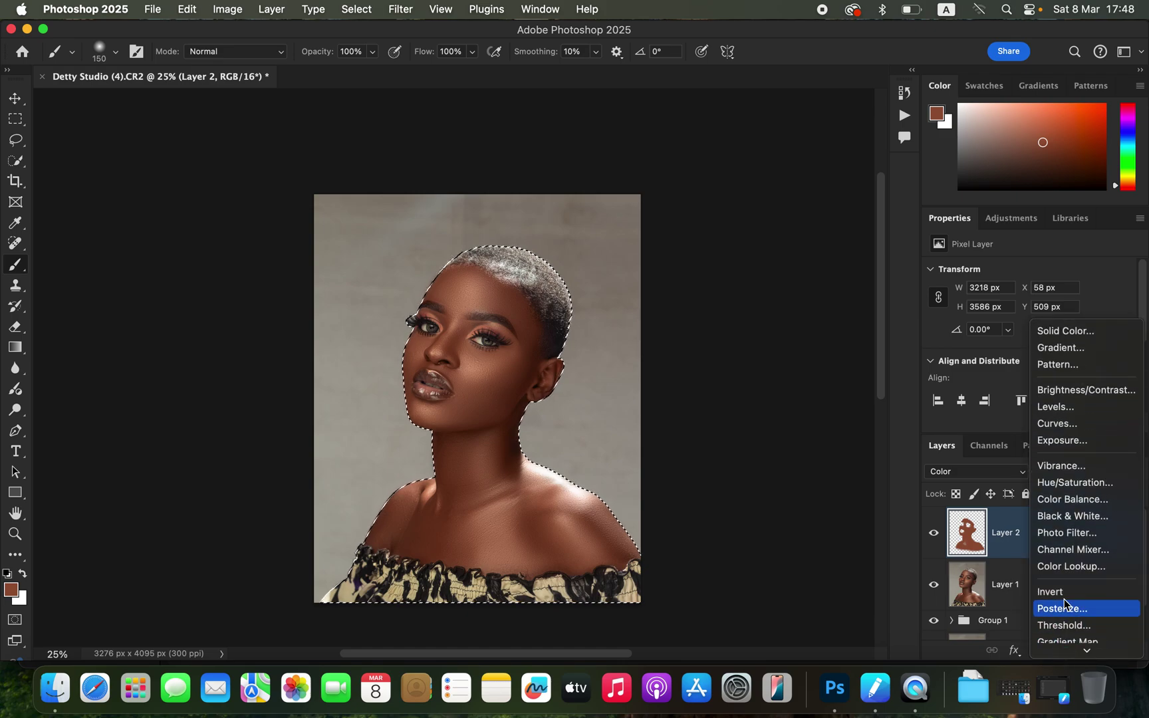
click(1068, 488)
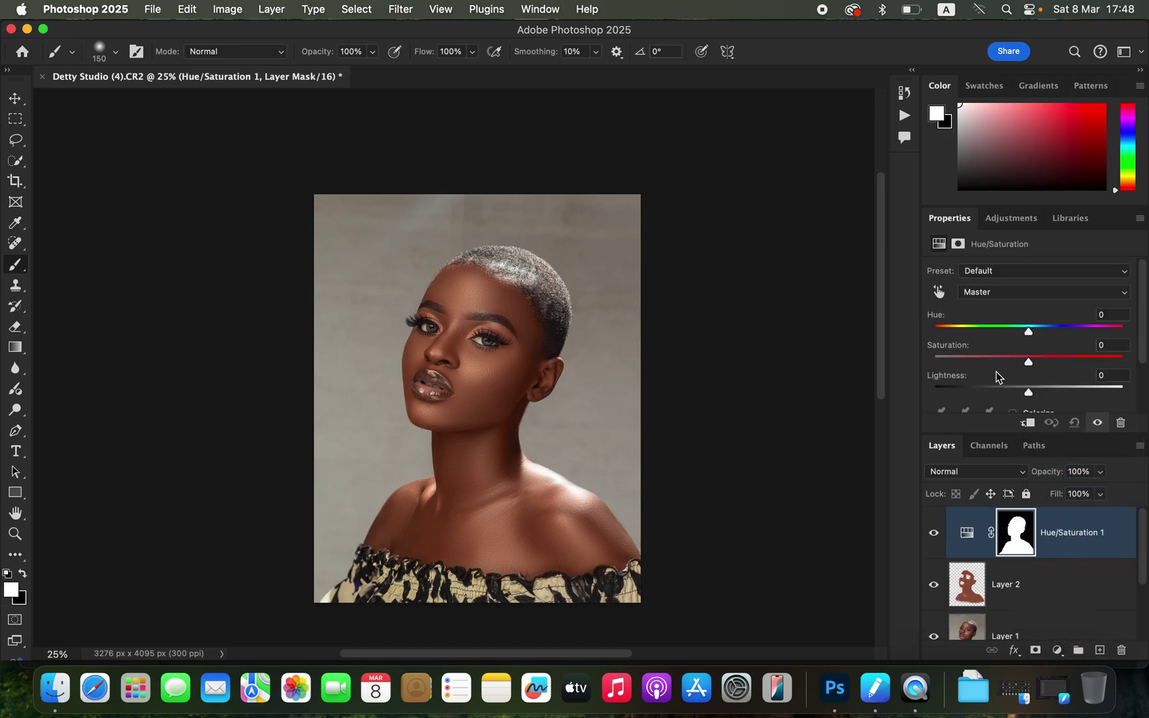
click(1000, 293)
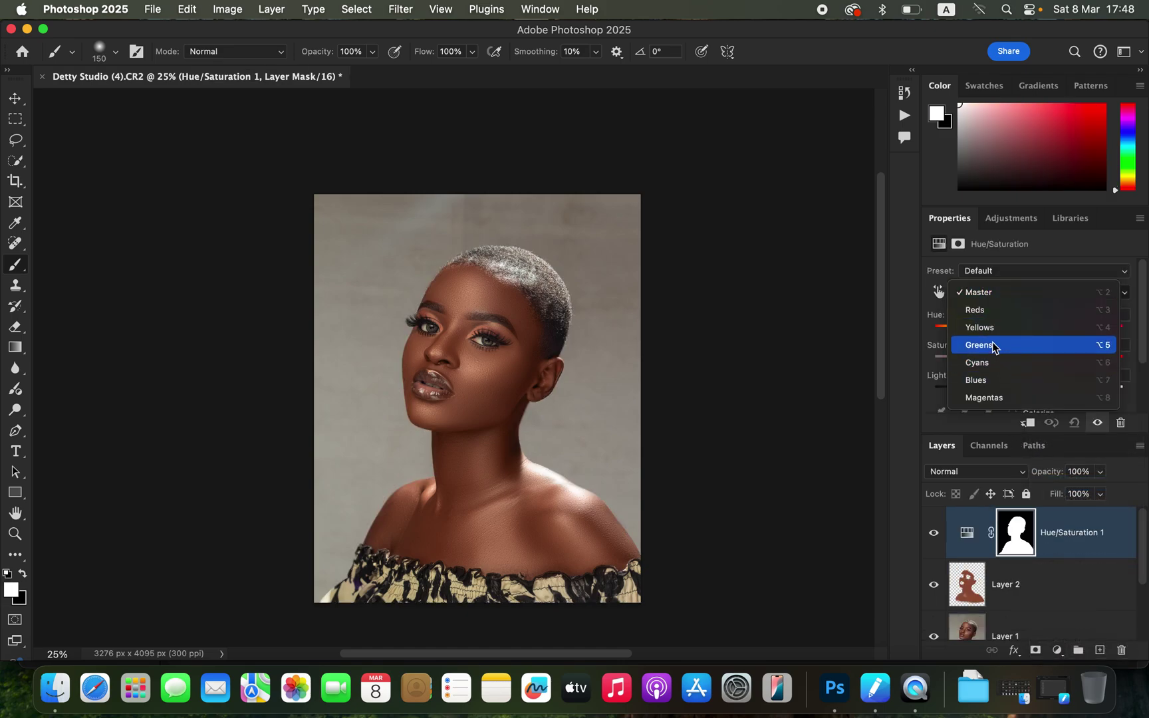
click(993, 309)
drag(1028, 395, 1014, 394)
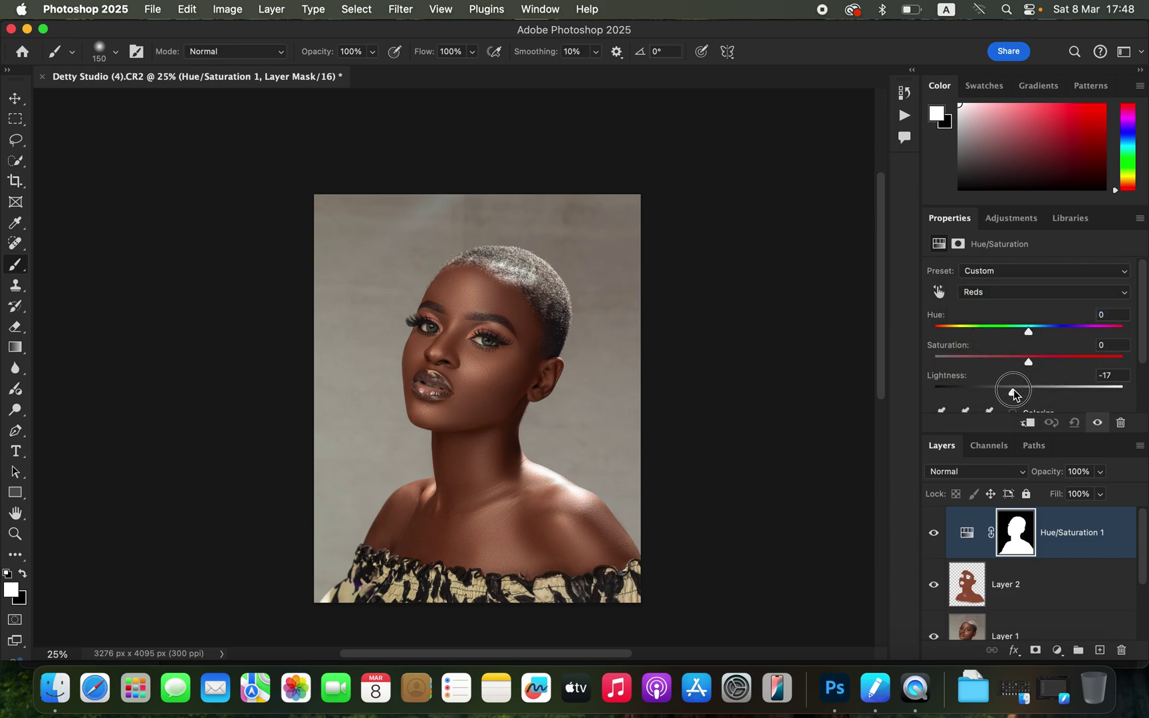
drag(1021, 393, 1022, 394)
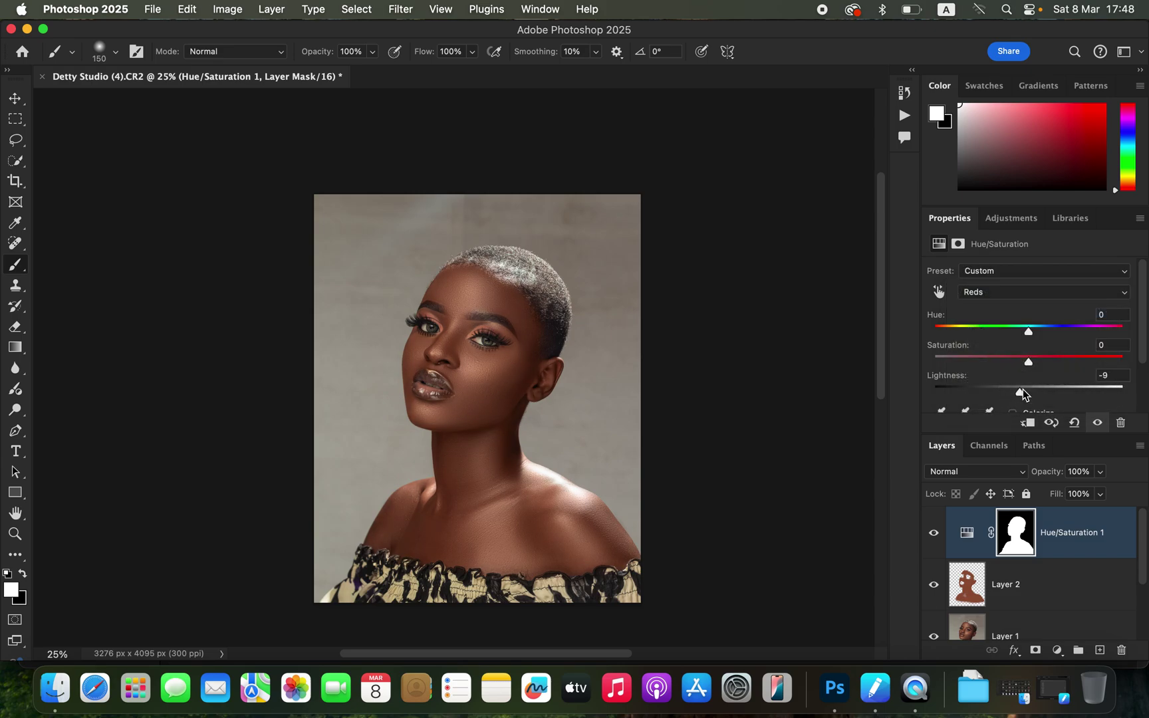
Step: Add a Selective Color adjustment and set the Blacks to +4% black and +2% cyan
click(1057, 650)
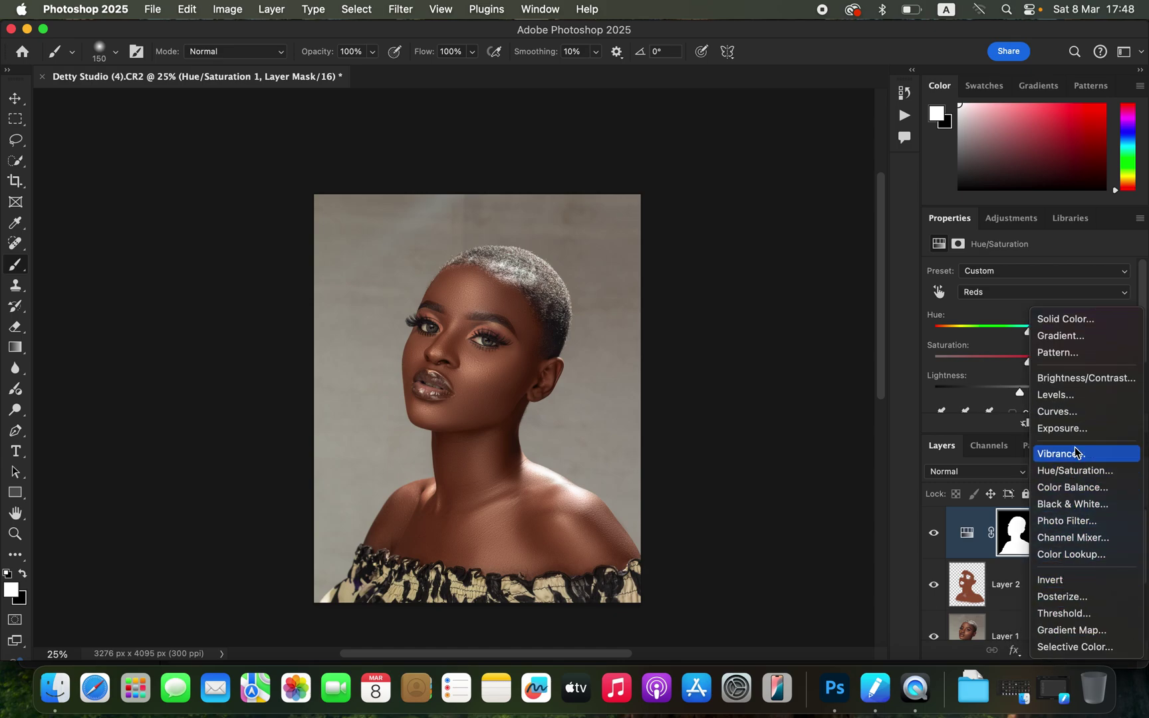
click(1068, 650)
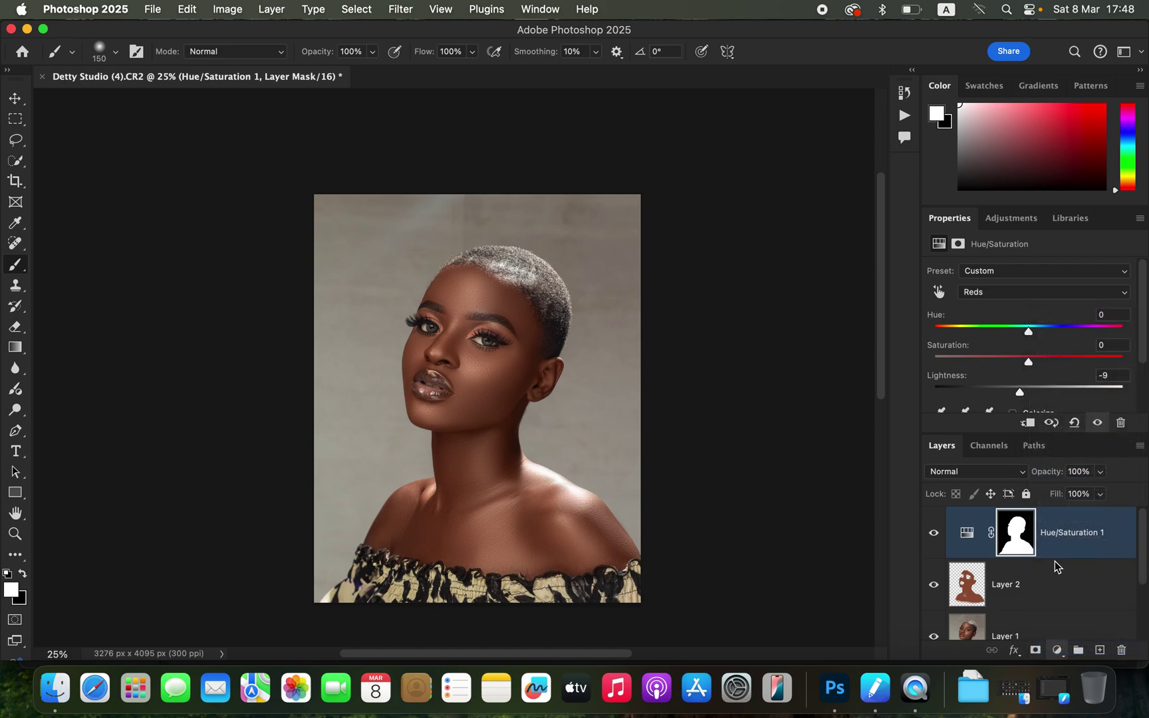
click(1005, 290)
click(1013, 385)
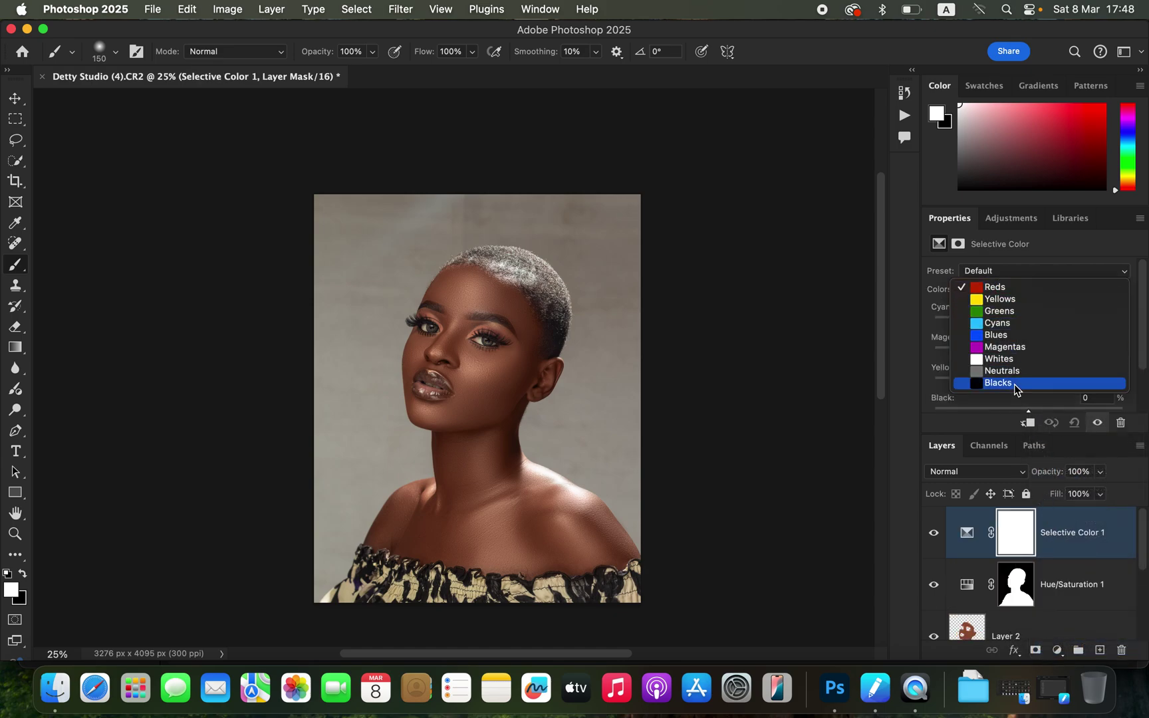
drag(1031, 414, 1035, 414)
drag(1029, 324, 1032, 325)
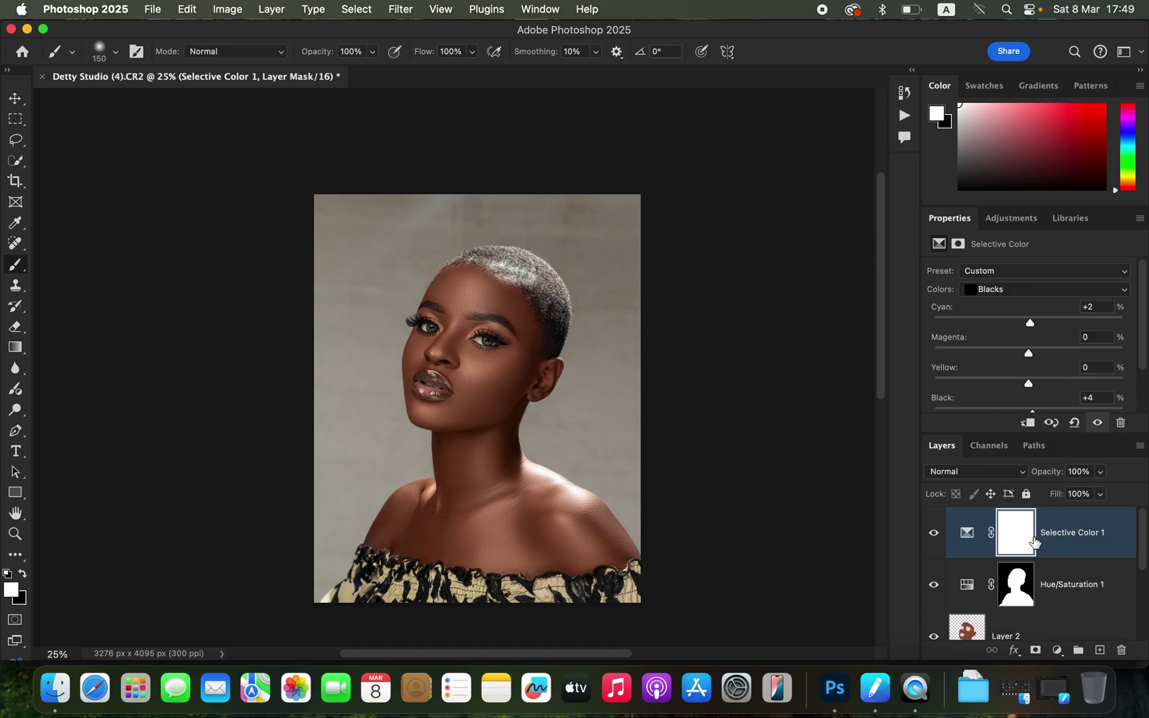
Step: Add a second Hue/Saturation adjustment with Master saturation at -77 and invert its mask to black
click(1058, 651)
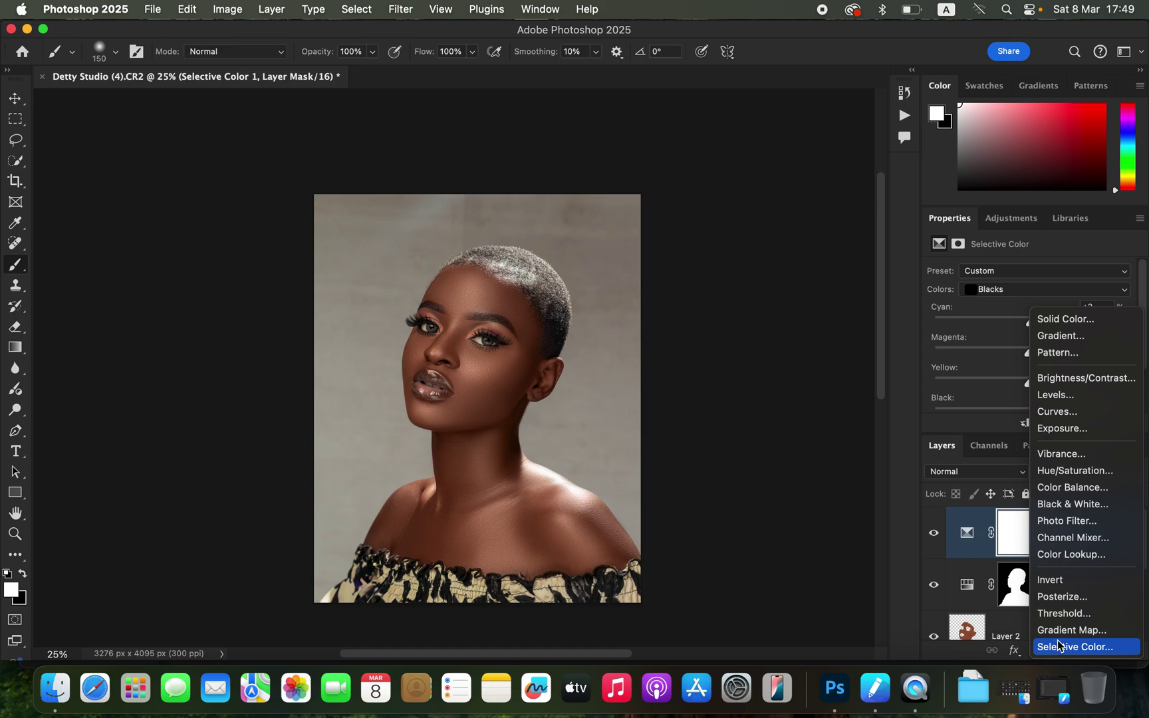
click(1071, 471)
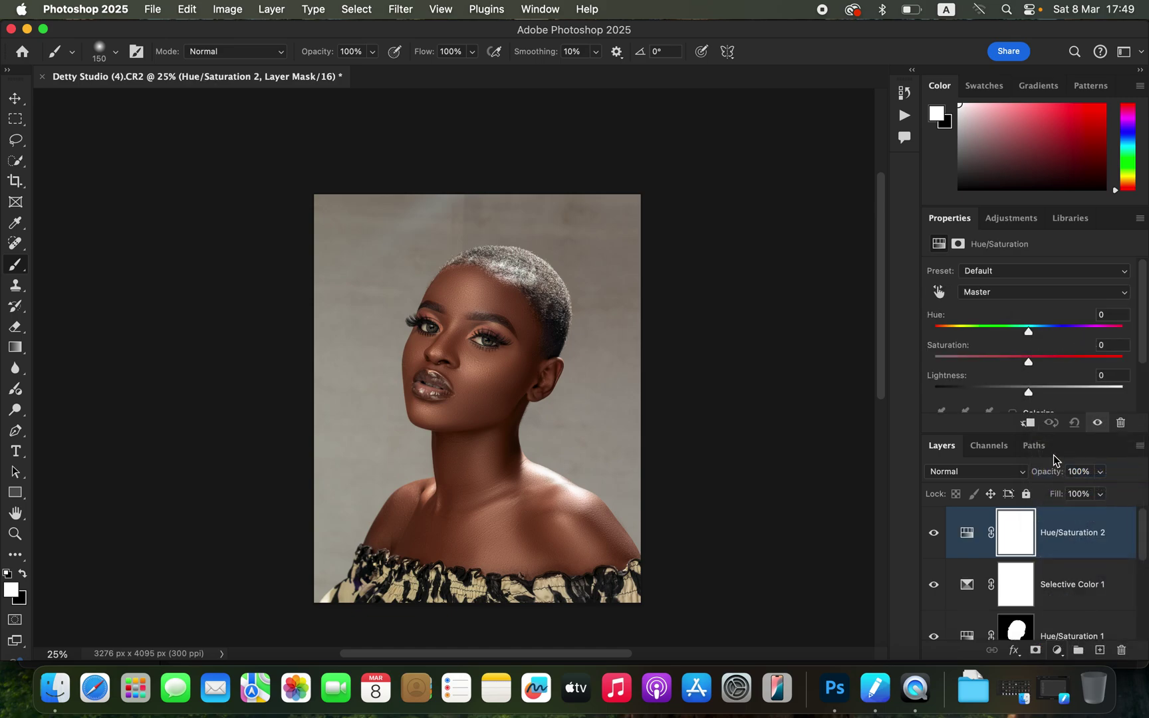
click(1025, 294)
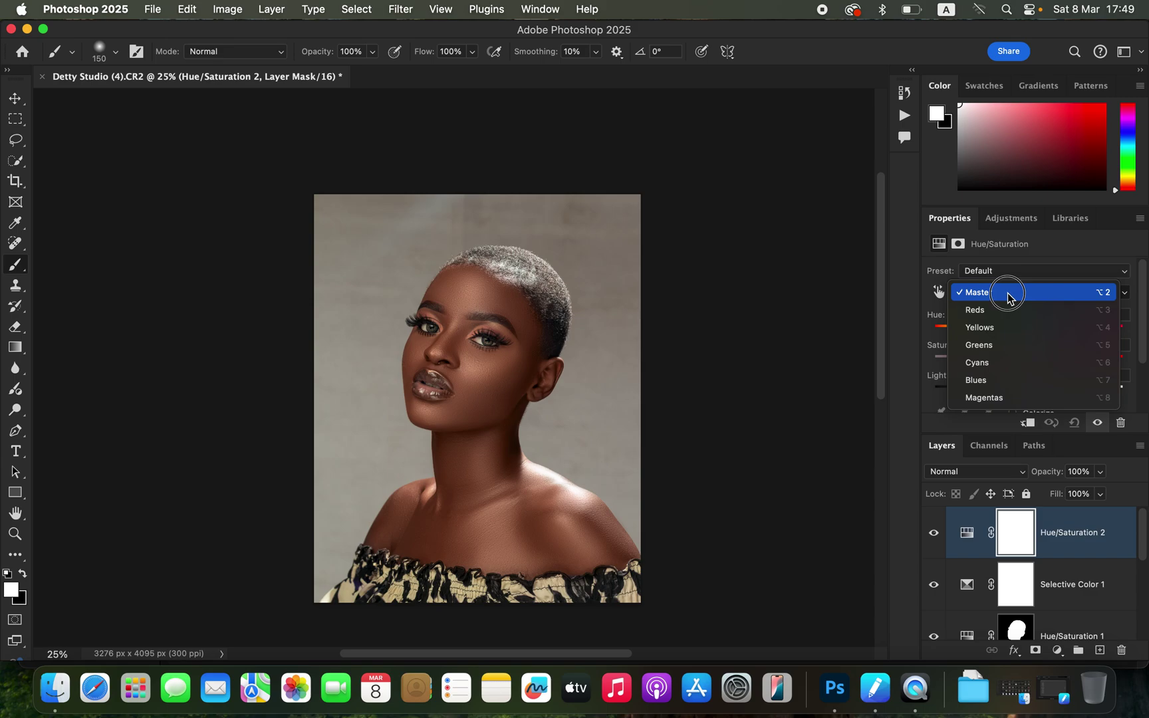
click(1011, 294)
drag(1011, 361, 958, 364)
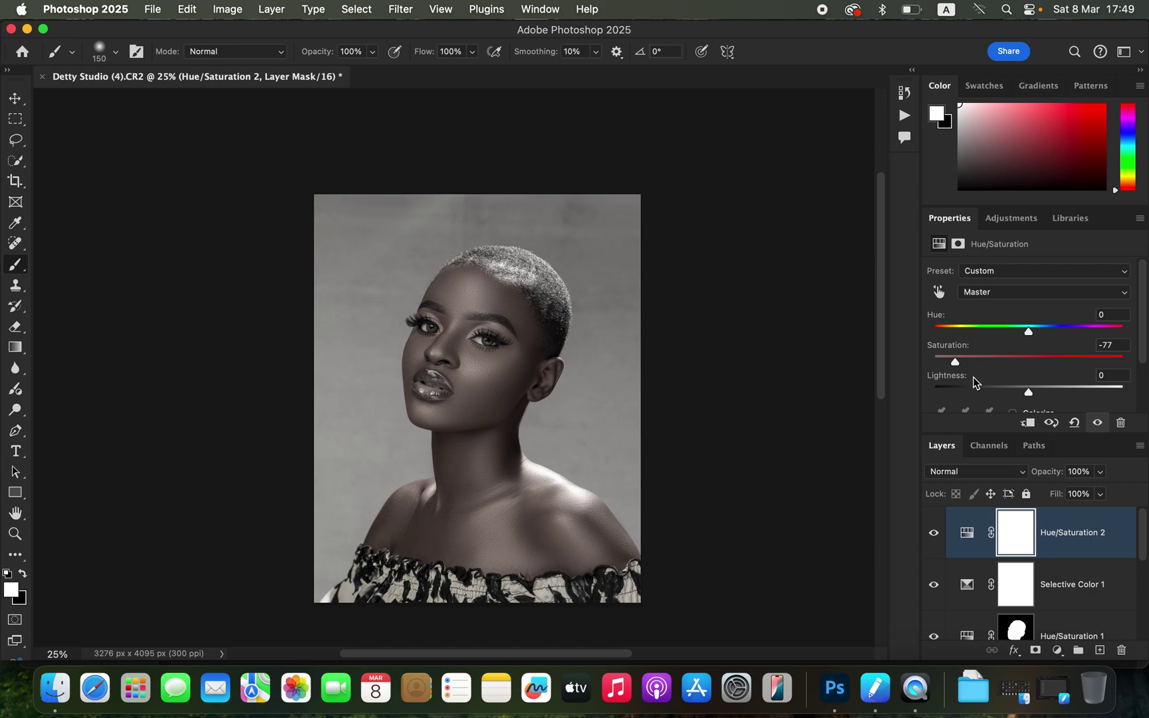
key(super+i)
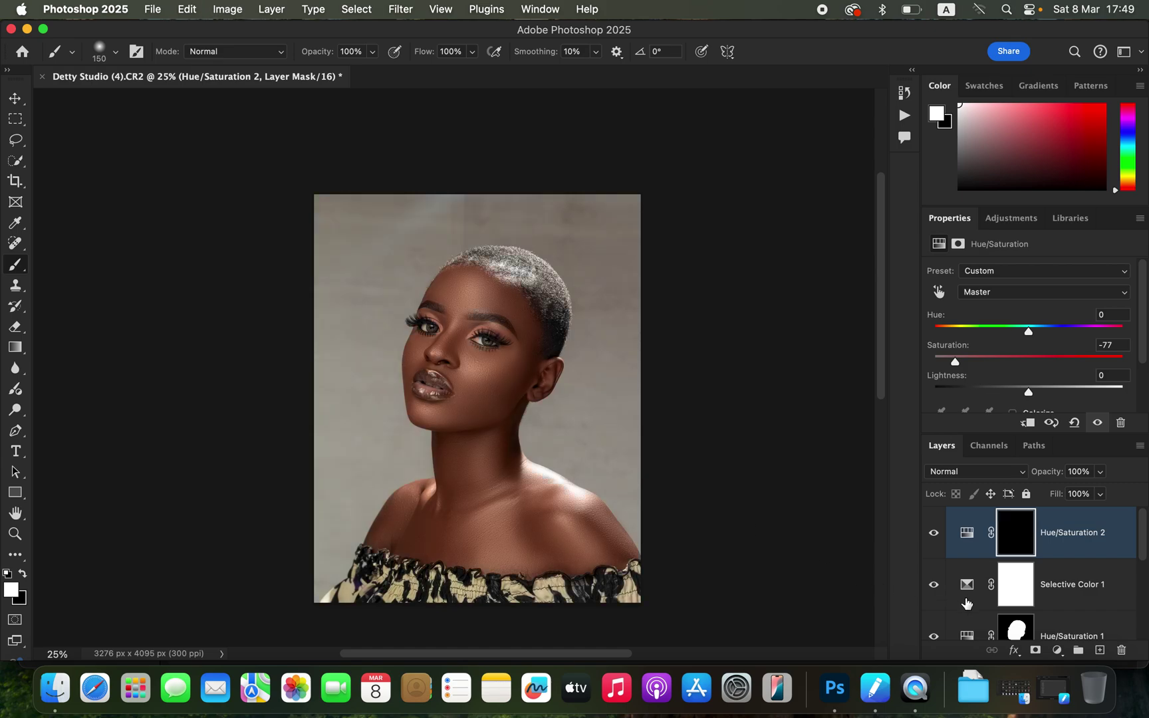
Step: Paint white on the Hue/Saturation 2 mask over the whites of both eyes with a 40 px brush
click(11, 271)
click(12, 271)
click(24, 576)
click(23, 576)
click(23, 575)
click(23, 575)
click(23, 576)
click(24, 576)
key(super+equal)
key(super+equal)
key(super+equal)
key(super+equal)
key(super+equal)
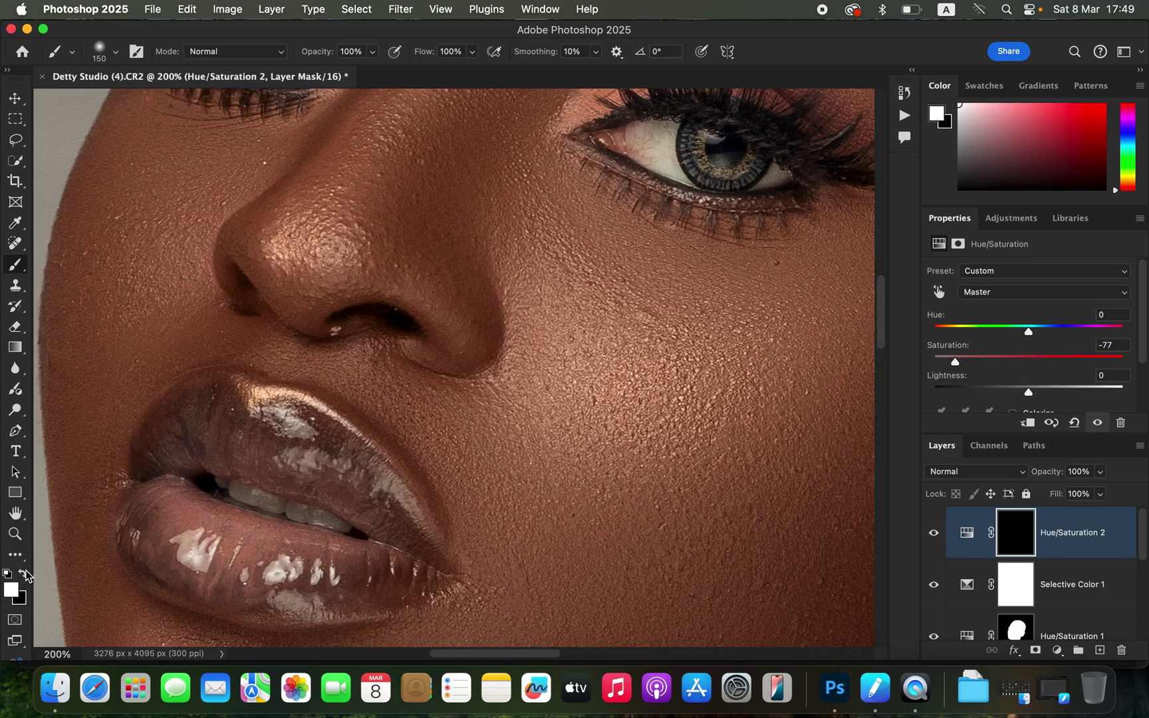
scroll(667, 326, up, 5)
scroll(666, 325, right, 3)
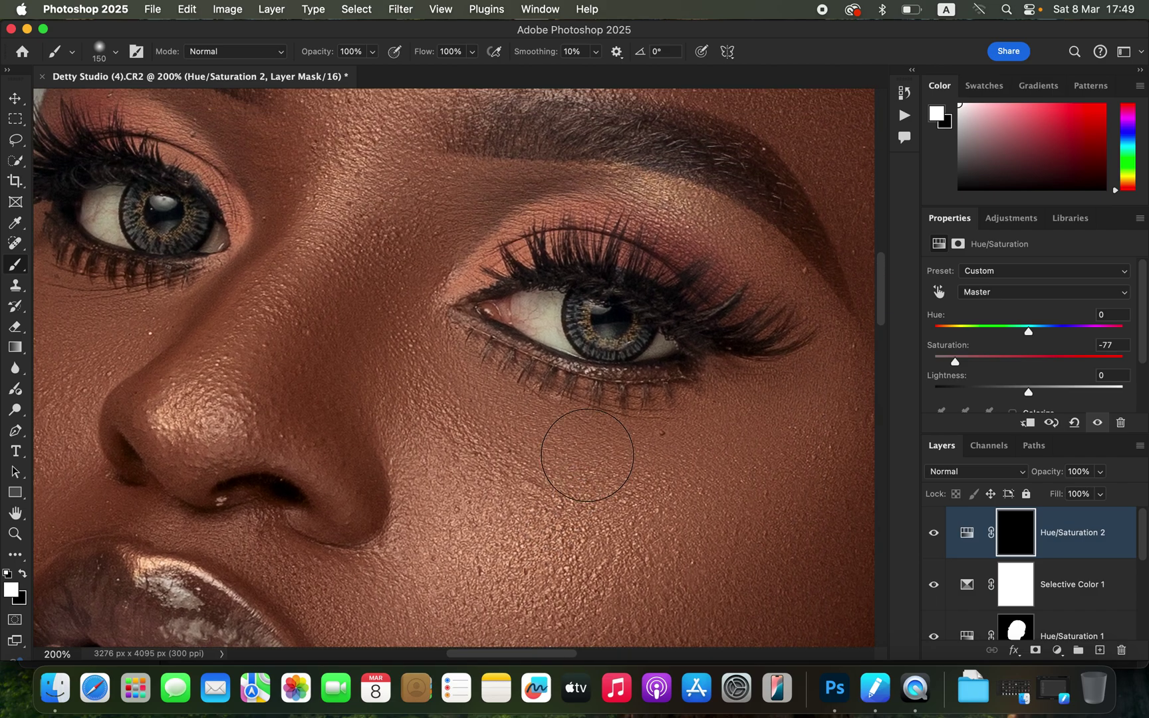
key(bracketleft)
key(bracketleft)
key(bracketleft)
key(bracketleft)
key(bracketleft)
key(bracketleft)
key(bracketleft)
key(bracketleft)
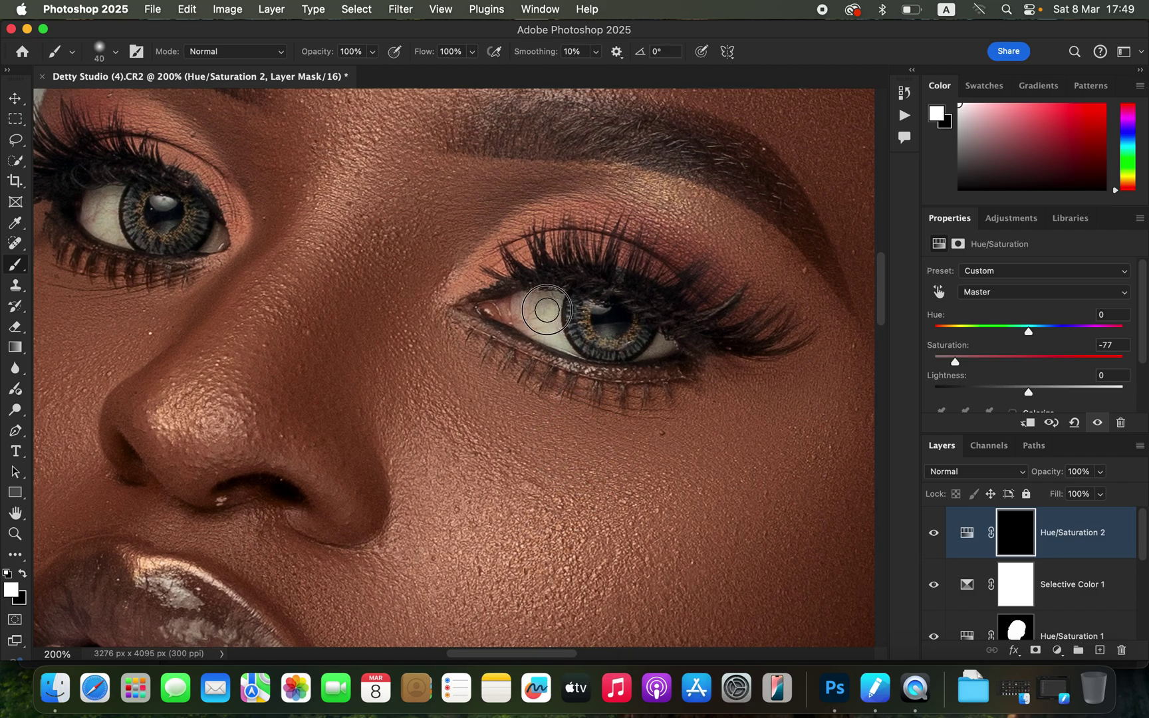
mouse_move(542, 306)
mouse_down()
mouse_move(552, 331)
mouse_move(540, 308)
mouse_up()
drag(688, 341, 645, 345)
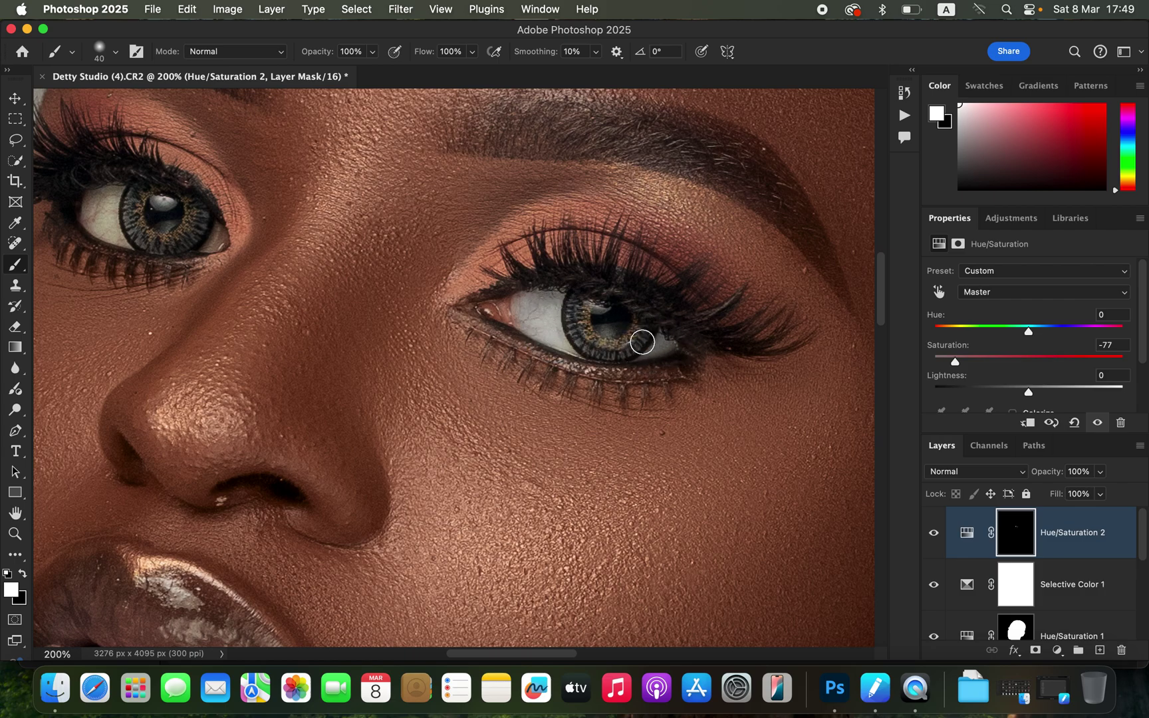
mouse_move(154, 206)
mouse_down()
mouse_move(109, 210)
mouse_move(97, 193)
mouse_move(94, 205)
mouse_move(100, 230)
mouse_move(212, 230)
mouse_move(206, 242)
mouse_move(112, 197)
mouse_move(96, 206)
mouse_move(177, 221)
mouse_up()
Step: Reduce the brush to 15 px and paint white on the mask over the teeth
drag(474, 409, 590, 205)
key(bracketleft)
key(bracketleft)
key(bracketleft)
key(bracketleft)
key(bracketleft)
mouse_move(272, 382)
mouse_down()
mouse_move(361, 413)
mouse_move(299, 402)
mouse_move(243, 373)
mouse_move(252, 383)
mouse_up()
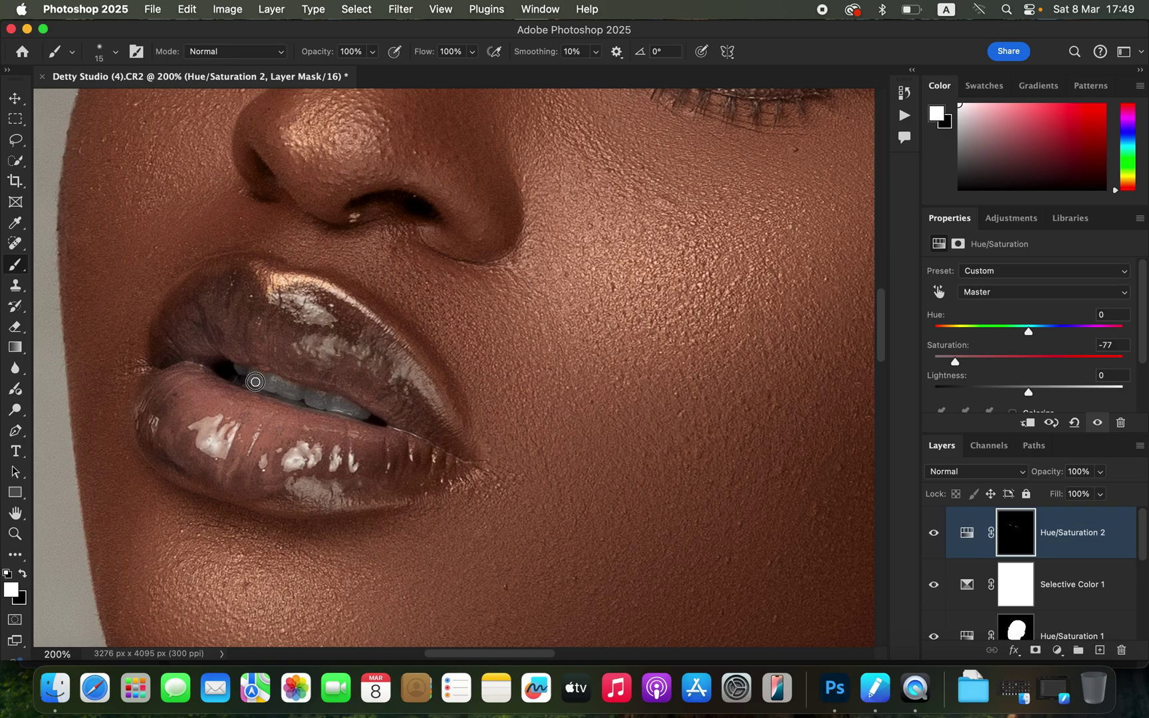
Step: Add a Black & White adjustment layer with the default preset above the Hue/Saturation 2 layer
key(super+plus)
key(super+minus)
key(super+minus)
key(super+minus)
key(super+minus)
key(super+minus)
key(super+minus)
key(super+minus)
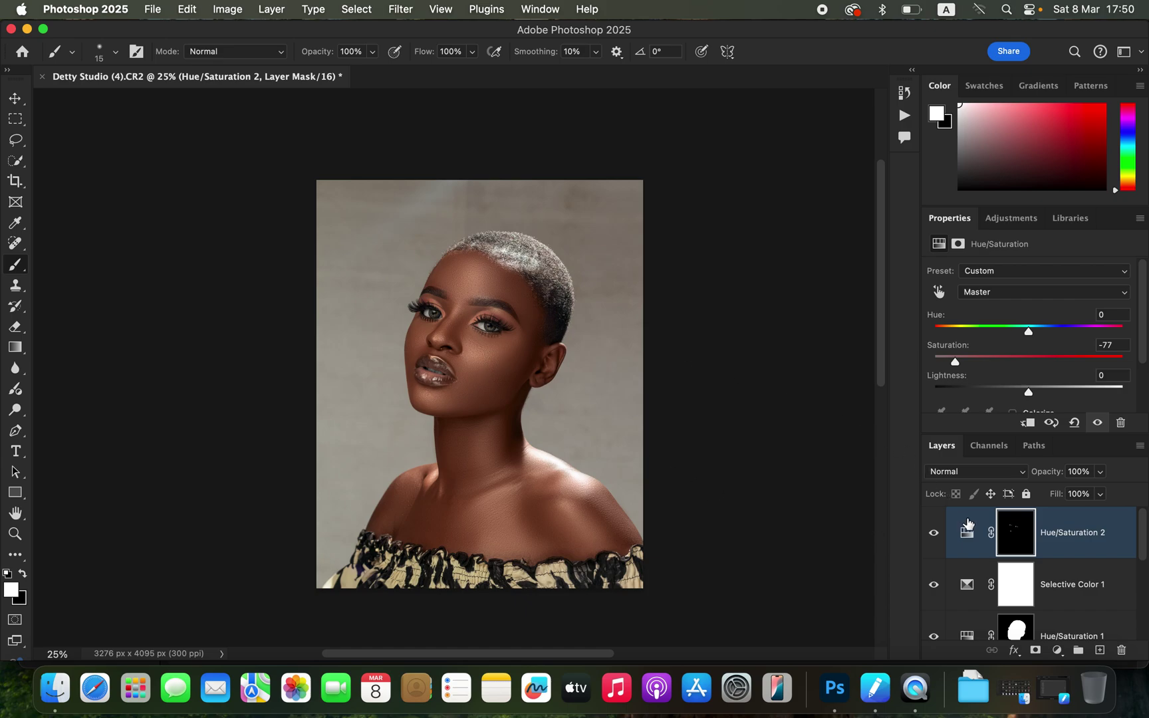
click(1057, 650)
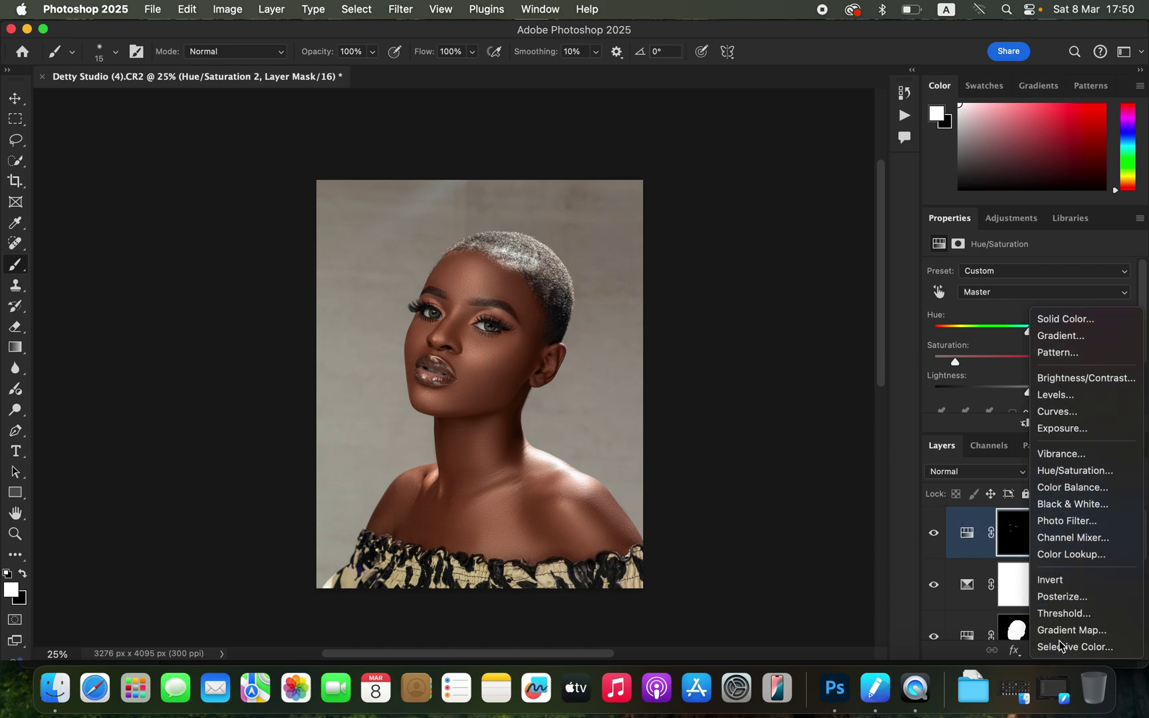
click(1077, 506)
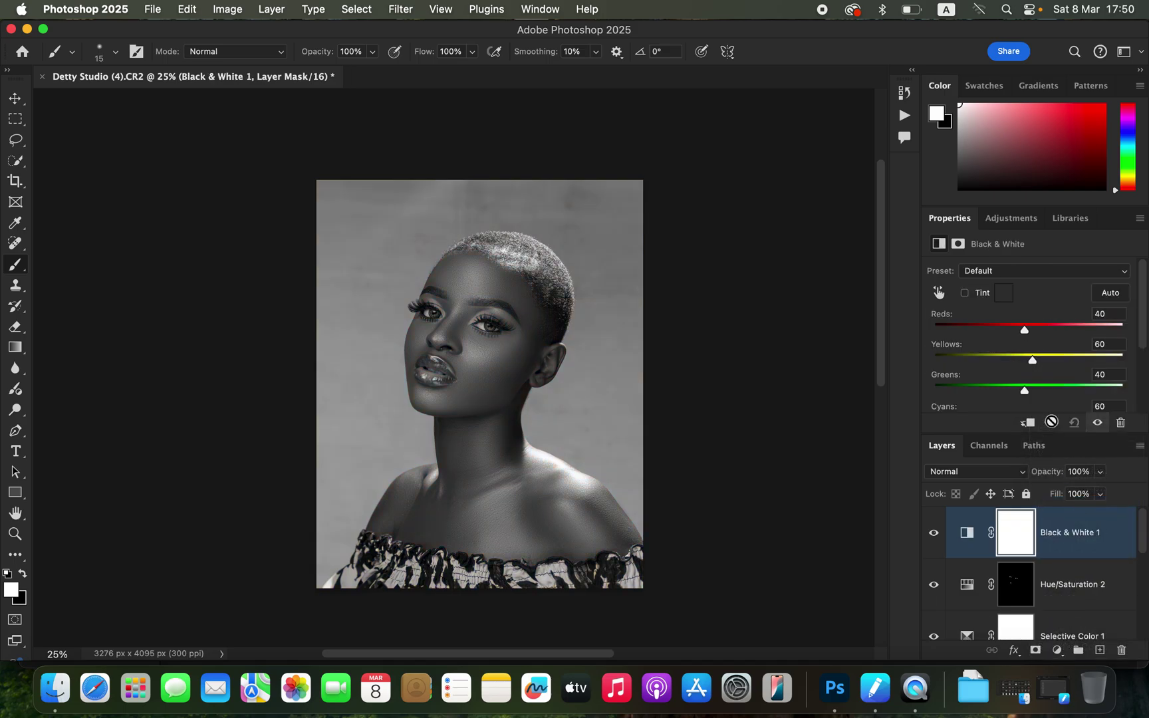
Step: Set the Black & White layer's blend mode to Multiply and reduce its opacity to 4%
click(997, 472)
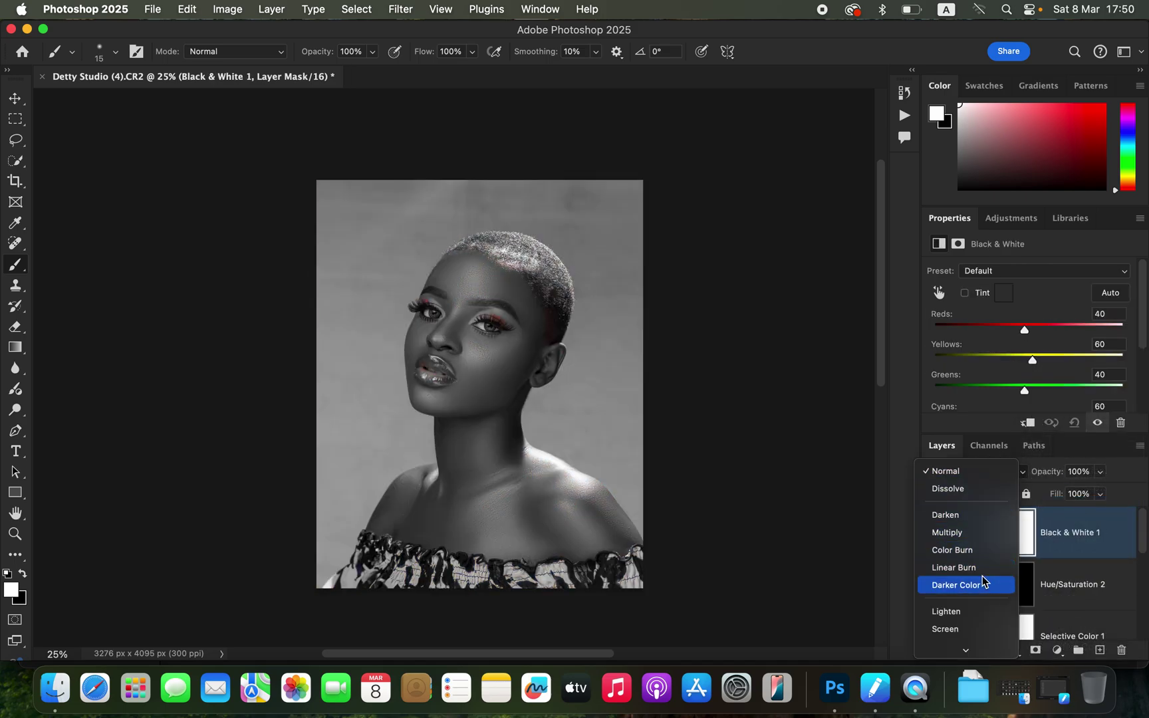
click(946, 532)
click(1100, 471)
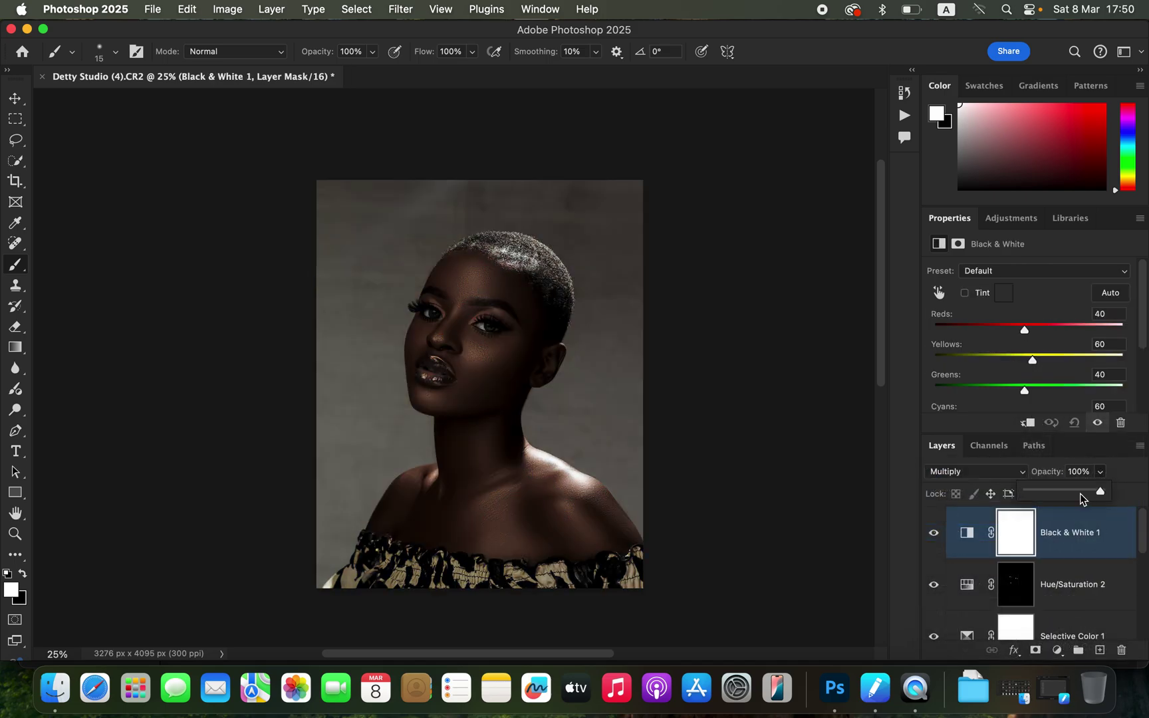
drag(1081, 499, 1033, 492)
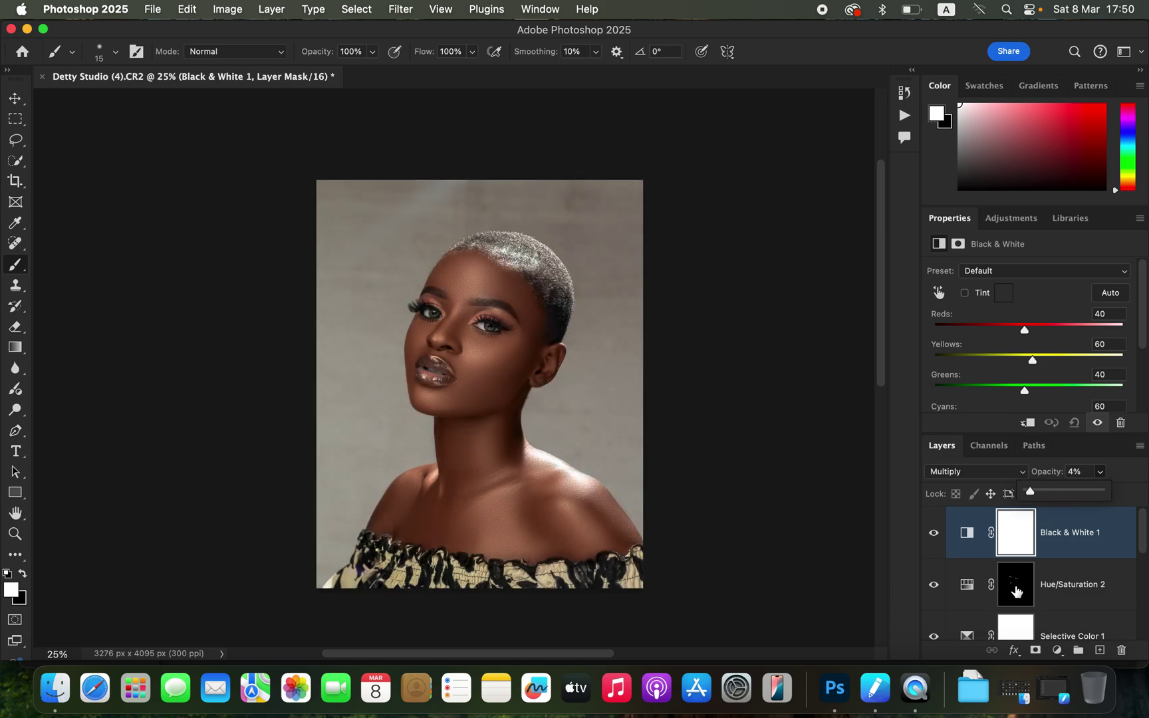
Step: Compare the retouched portrait with the original by repeatedly toggling between all layers and the Background layer alone
drag(1140, 549, 1139, 639)
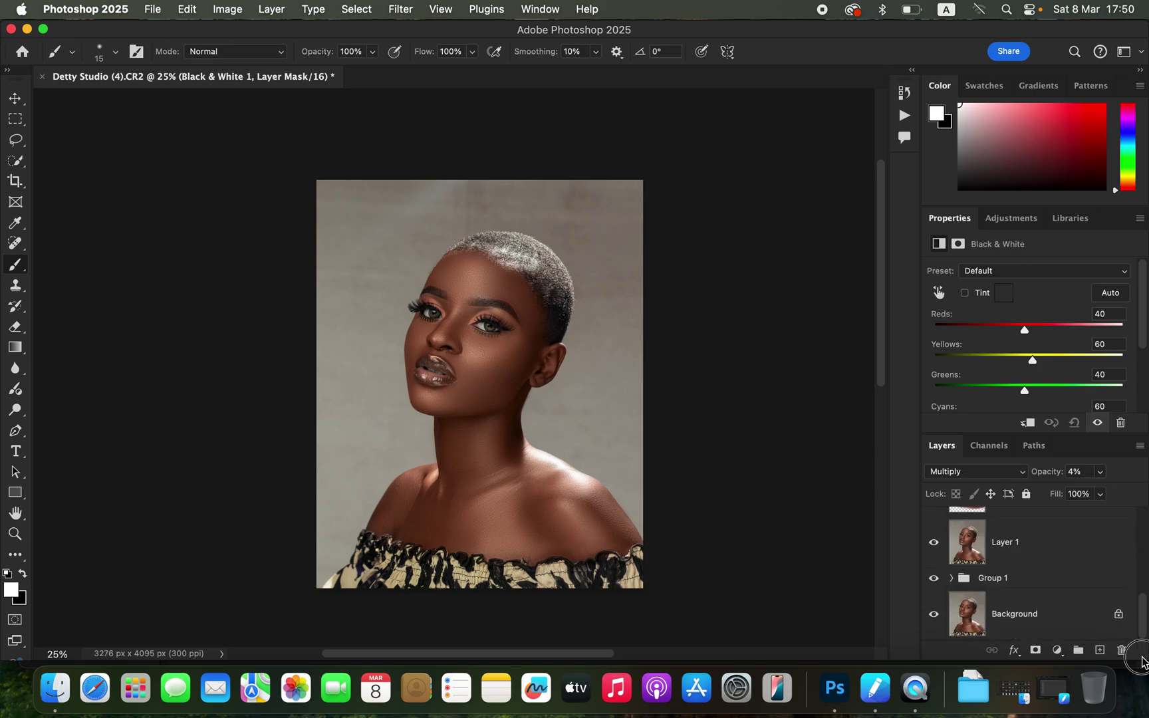
key(super+comma)
key(super+comma)
key(super+comma)
key(super+comma)
key(super+comma)
key(super+comma)
key(super+comma)
key(super+comma)
key(super+comma)
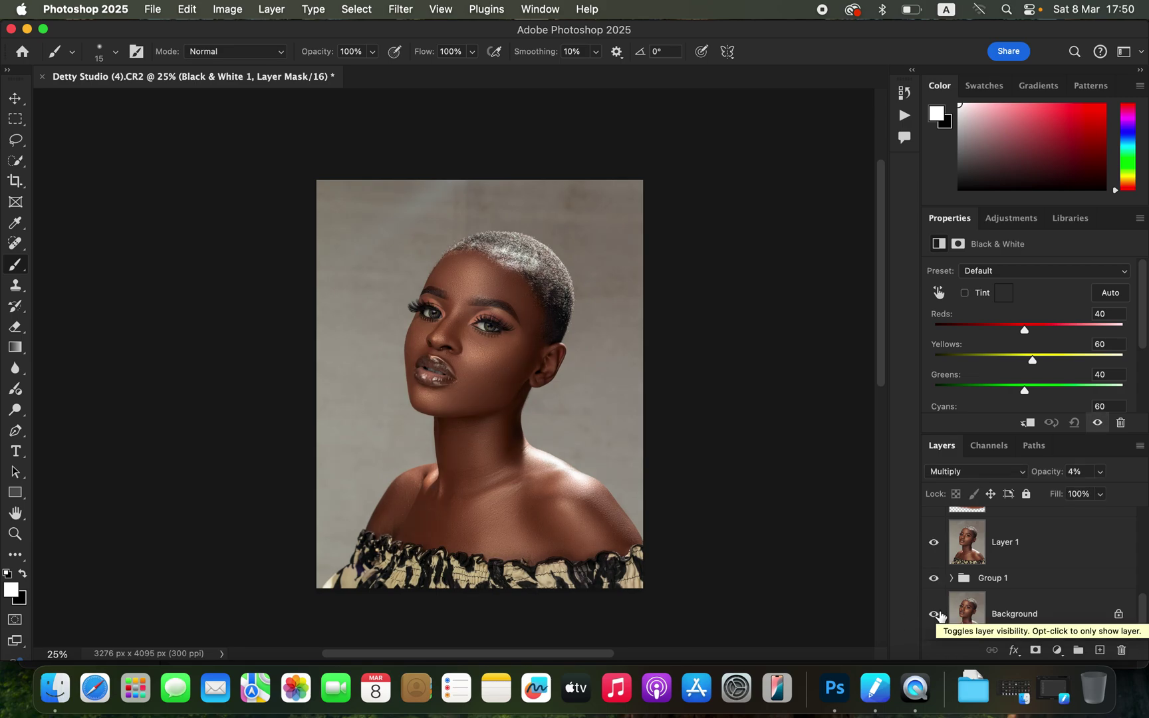
Step: Set up a JPG export of the portrait with quality 7 and Bicubic Sharper resampling
click(152, 9)
mouse_move(254, 264)
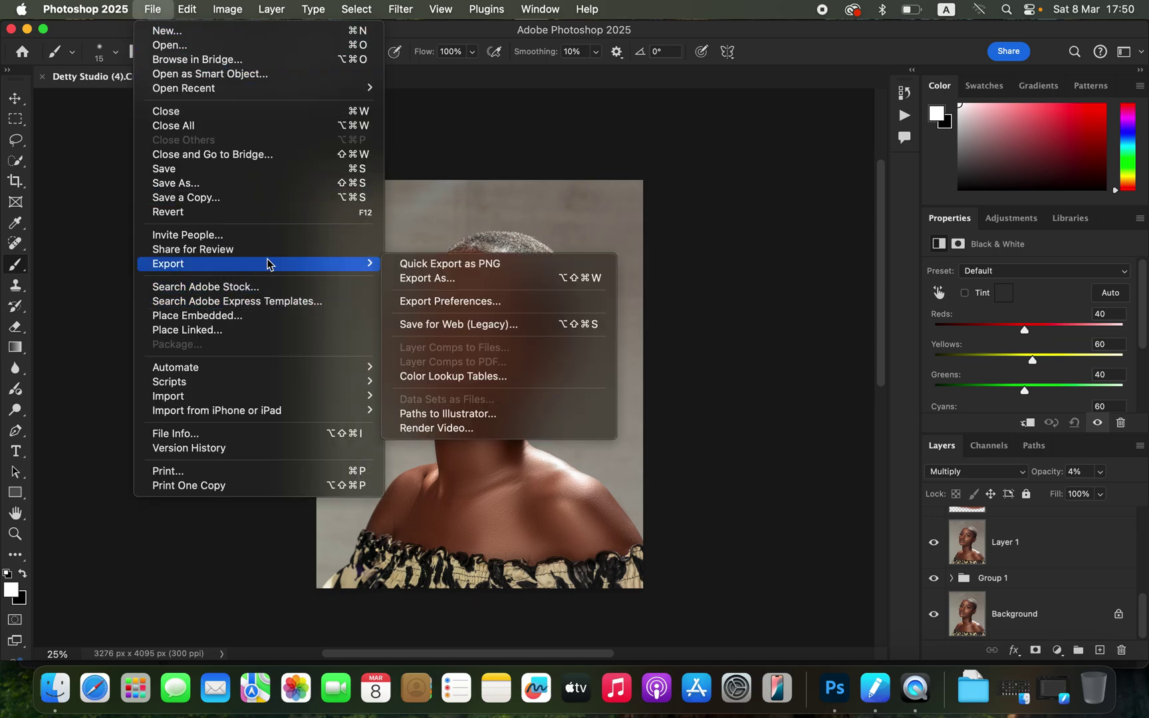
click(484, 279)
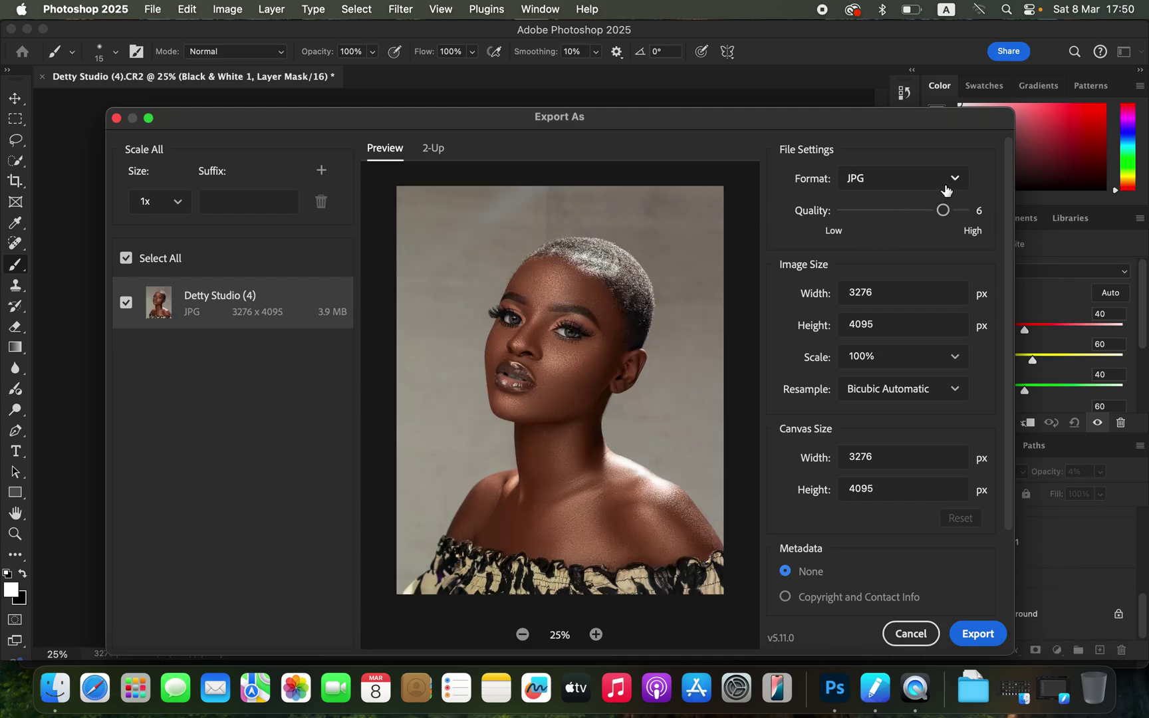
click(959, 212)
click(921, 391)
click(918, 472)
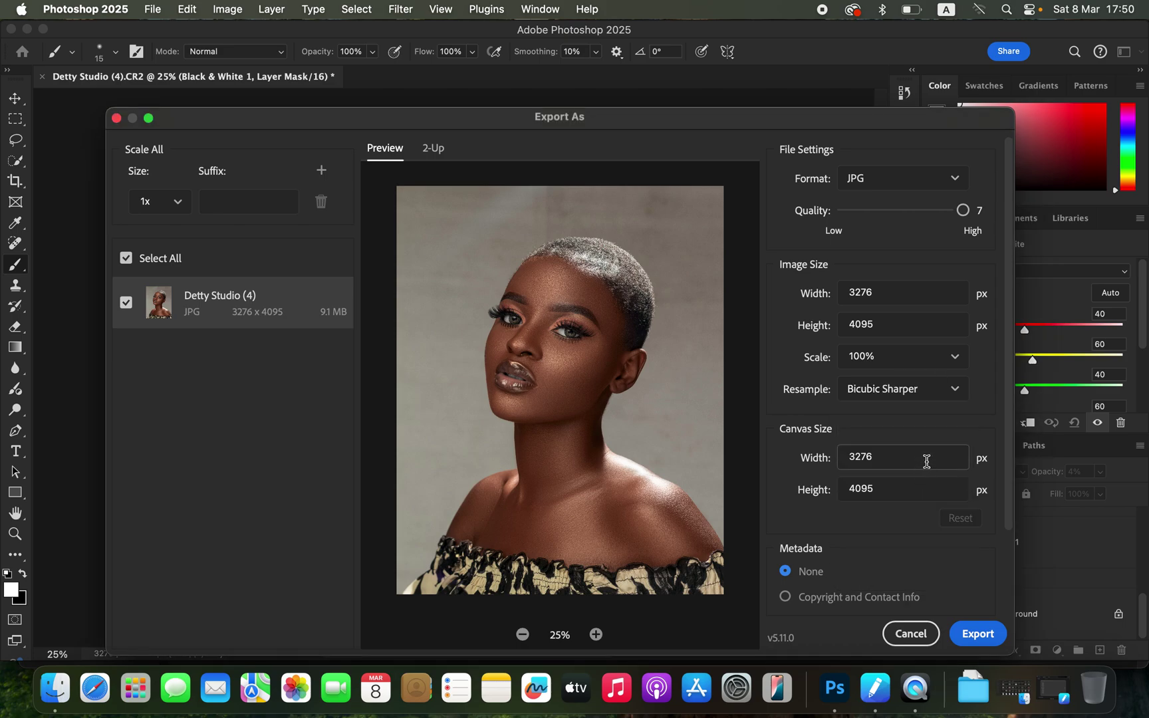
Step: Check the colour space options and export the image to the Desktop folder as Detty Studio (4)
drag(1009, 500, 995, 604)
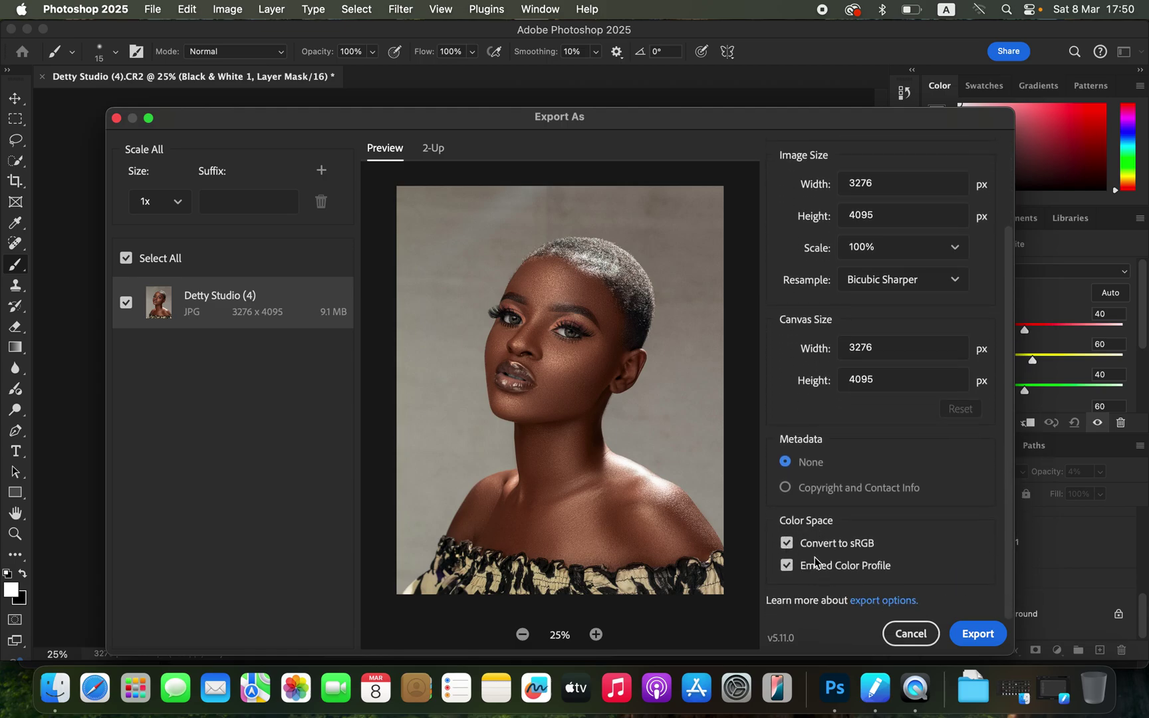
click(971, 640)
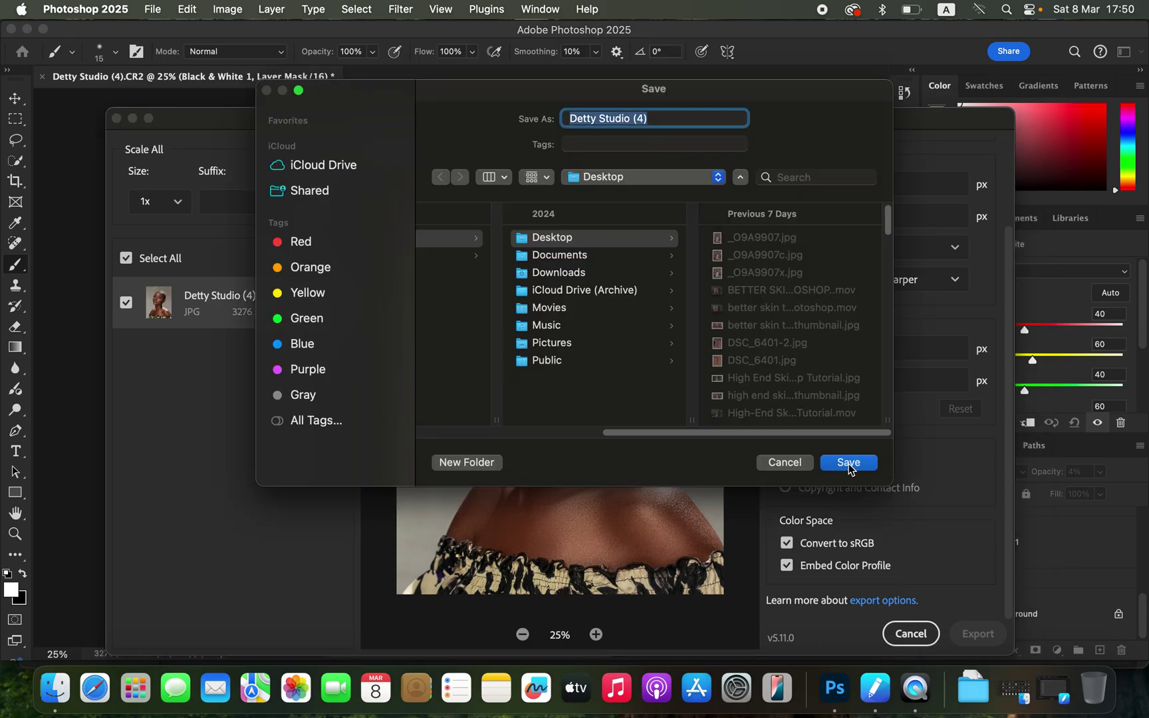
click(848, 463)
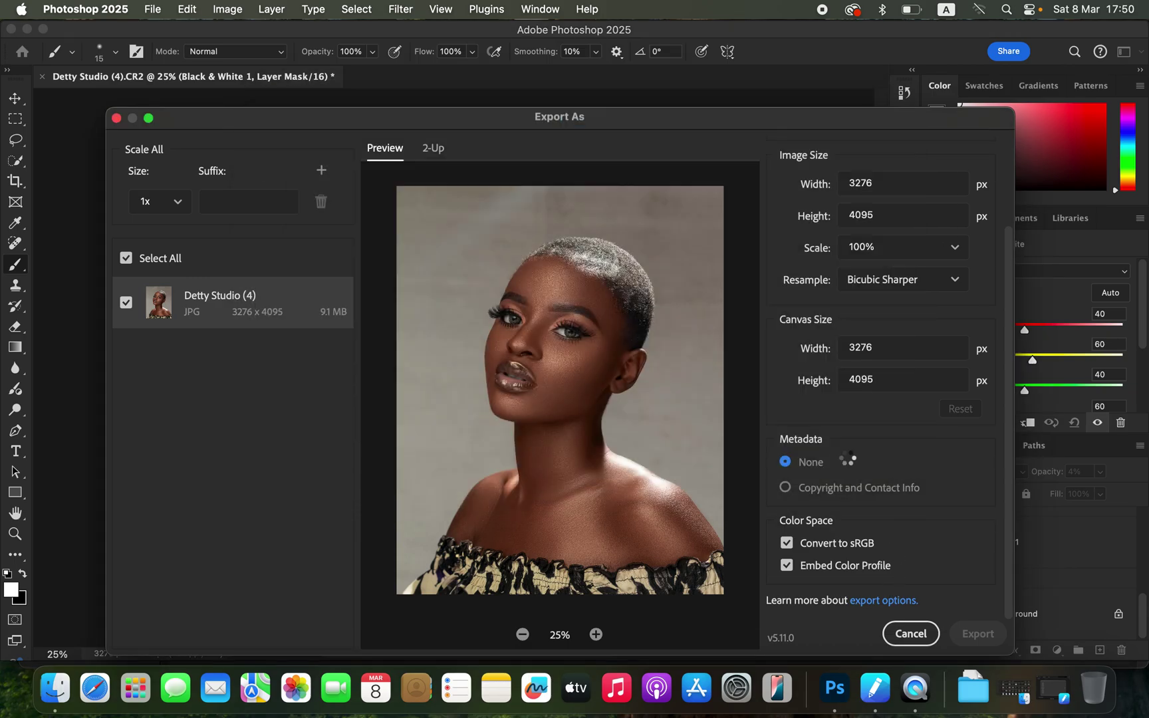